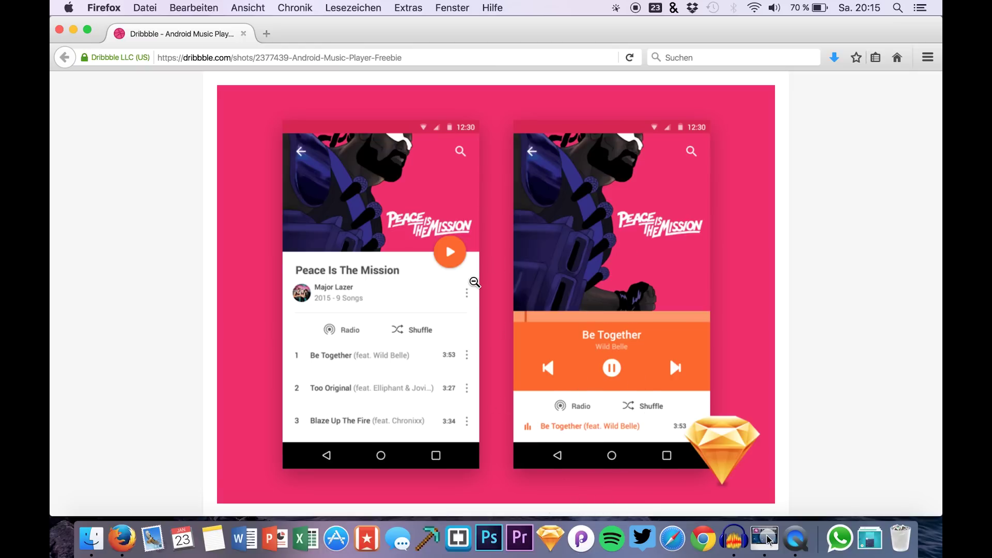
Shrink the enlarged Dribbble shot, then open the downloaded android_music_player.sketch from Finder in Sketch
{"action": "scroll", "coordinate": [476, 271], "scroll_direction": "down", "scroll_amount": 1}
{"action": "left_click", "coordinate": [478, 267]}
{"action": "scroll", "coordinate": [465, 272], "scroll_direction": "up", "scroll_amount": 3}
{"action": "scroll", "coordinate": [460, 274], "scroll_direction": "down", "scroll_amount": 3}
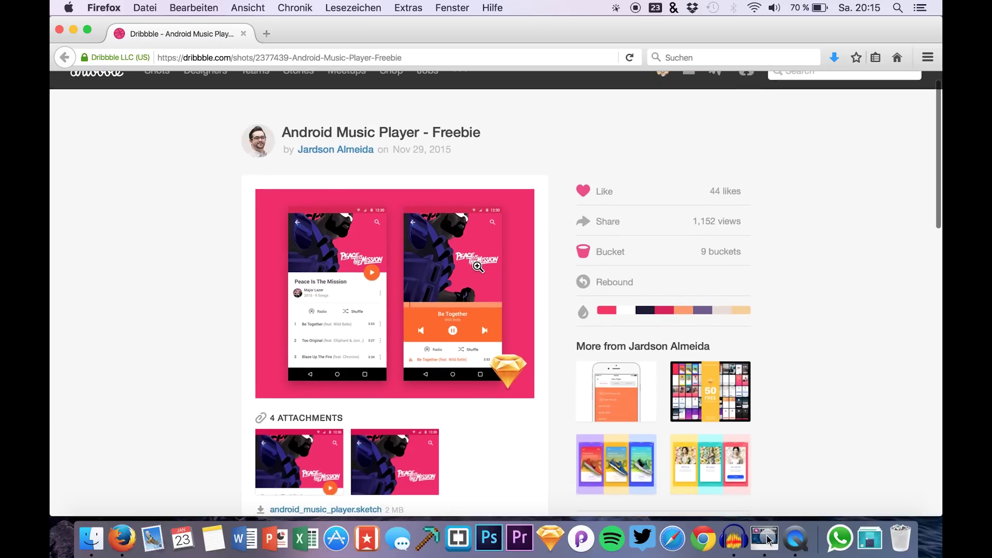
{"action": "scroll", "coordinate": [385, 354], "scroll_direction": "down", "scroll_amount": 3}
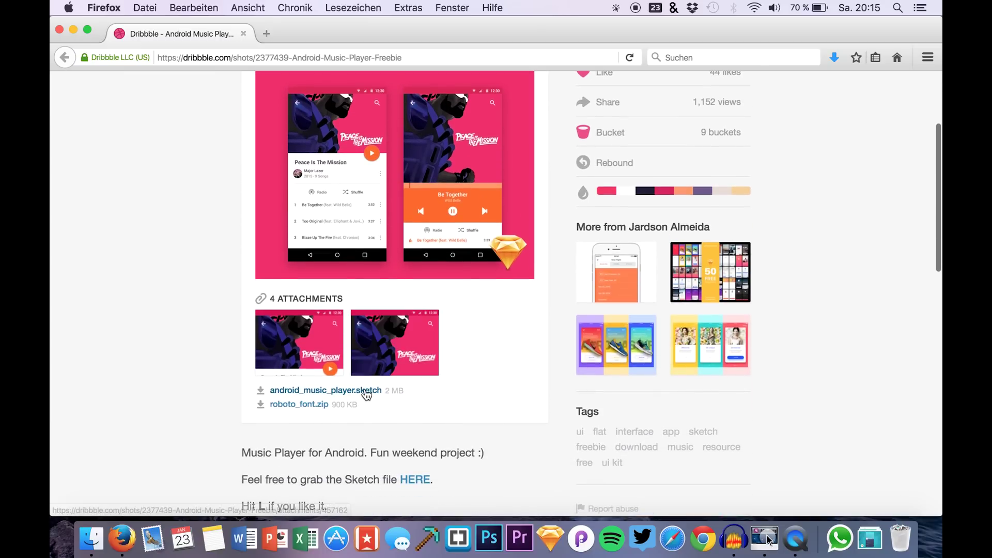
{"action": "left_click", "coordinate": [92, 539]}
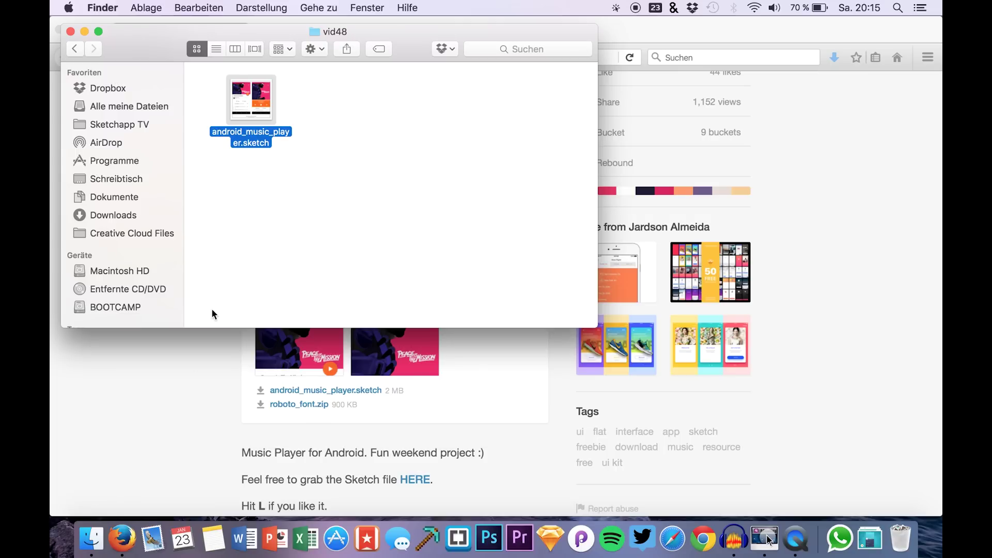
{"action": "double_click", "coordinate": [261, 95]}
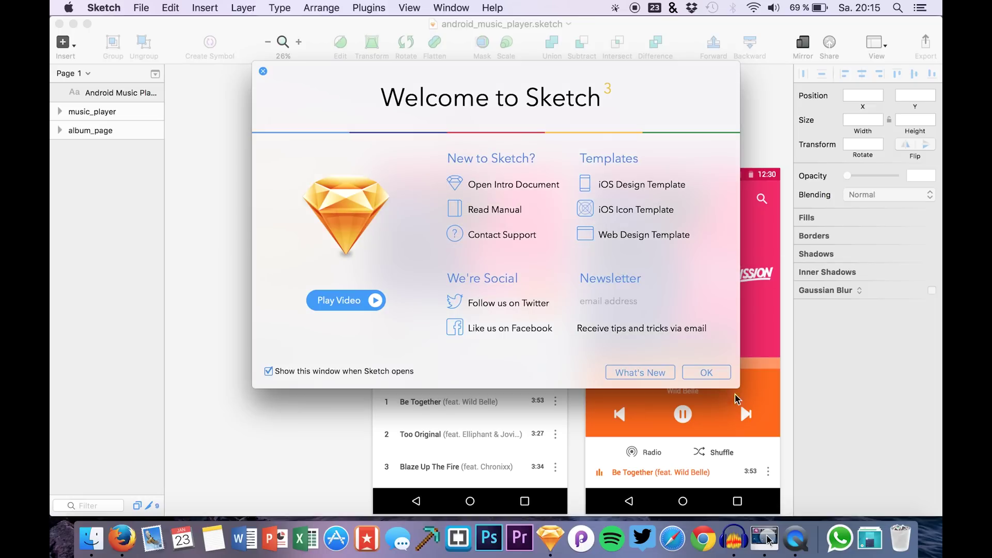
Dismiss the Welcome to Sketch window
{"action": "left_click", "coordinate": [705, 373]}
{"action": "scroll", "coordinate": [393, 333], "scroll_direction": "down", "scroll_amount": 5}
{"action": "scroll", "coordinate": [393, 333], "scroll_direction": "right", "scroll_amount": 5}
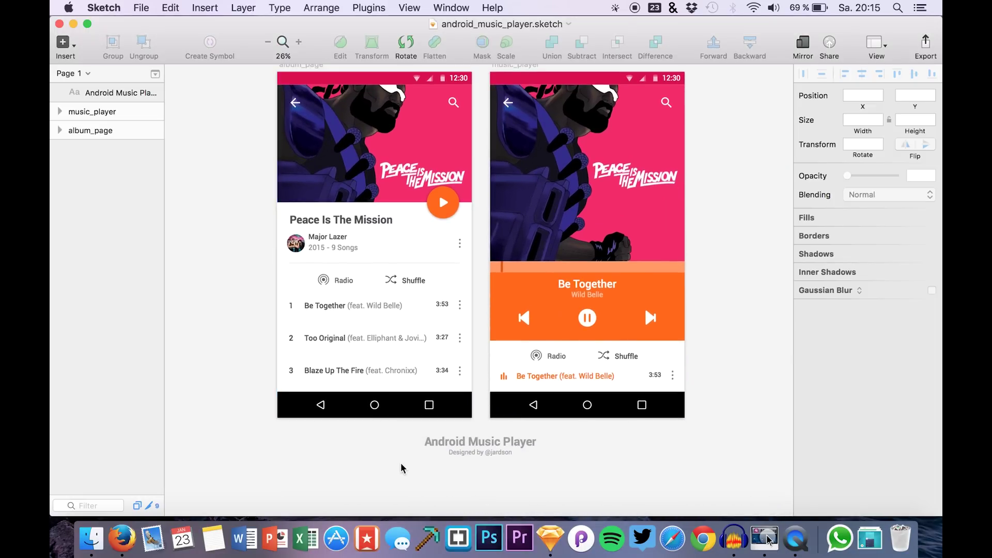
Delete the 'Android Music Player' title text below the two phone artboards
{"action": "left_click", "coordinate": [499, 442]}
{"action": "key", "text": "BackSpace"}
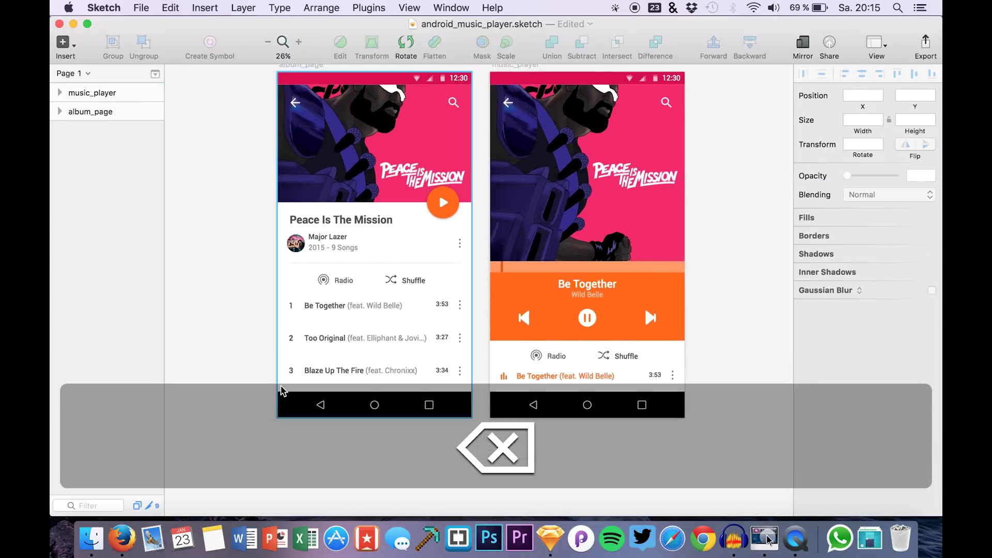
{"action": "scroll", "coordinate": [282, 392], "scroll_direction": "up", "scroll_amount": 2}
{"action": "scroll", "coordinate": [237, 333], "scroll_direction": "up", "scroll_amount": 1}
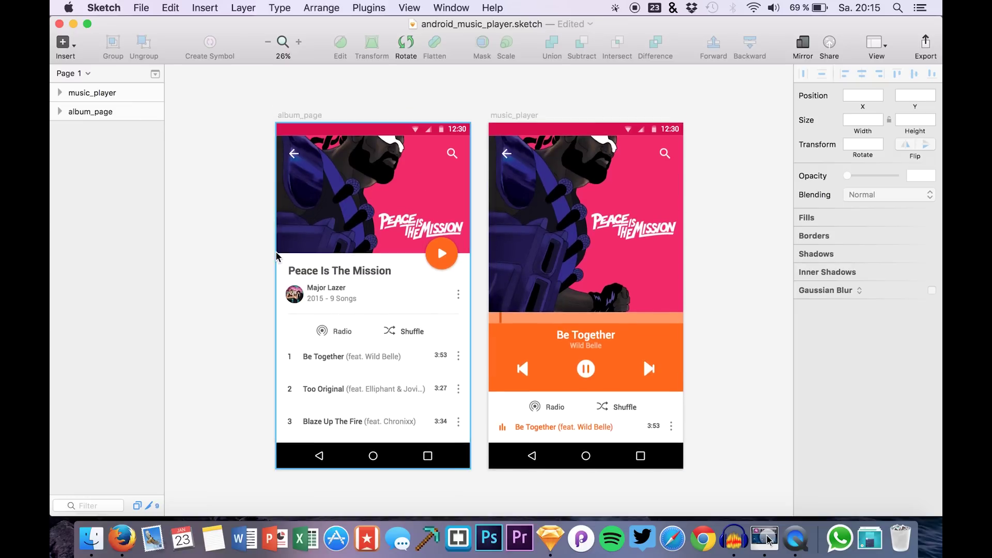
{"action": "left_click", "coordinate": [76, 94]}
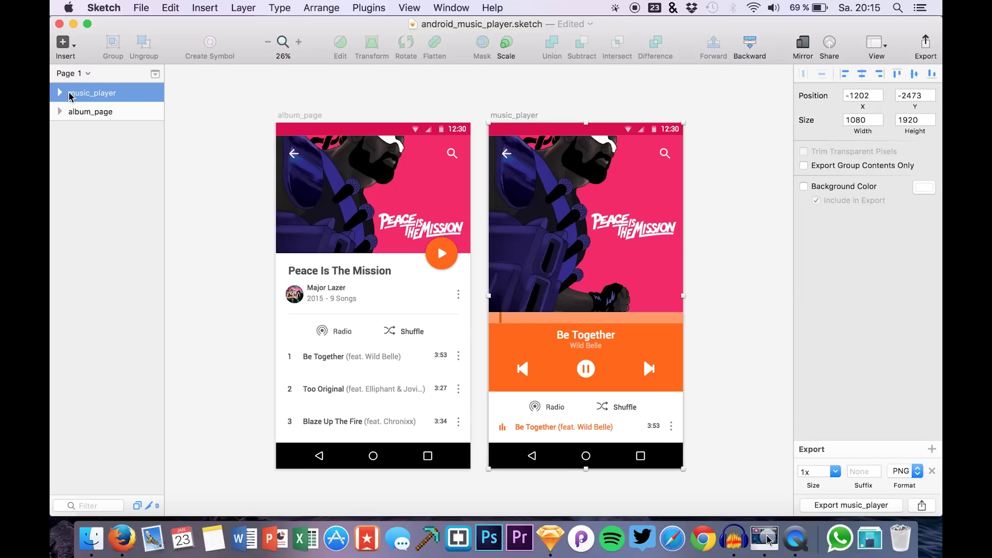
Expand the album_page artboard and its ic_play group in the Layers list
{"action": "left_click", "coordinate": [101, 117]}
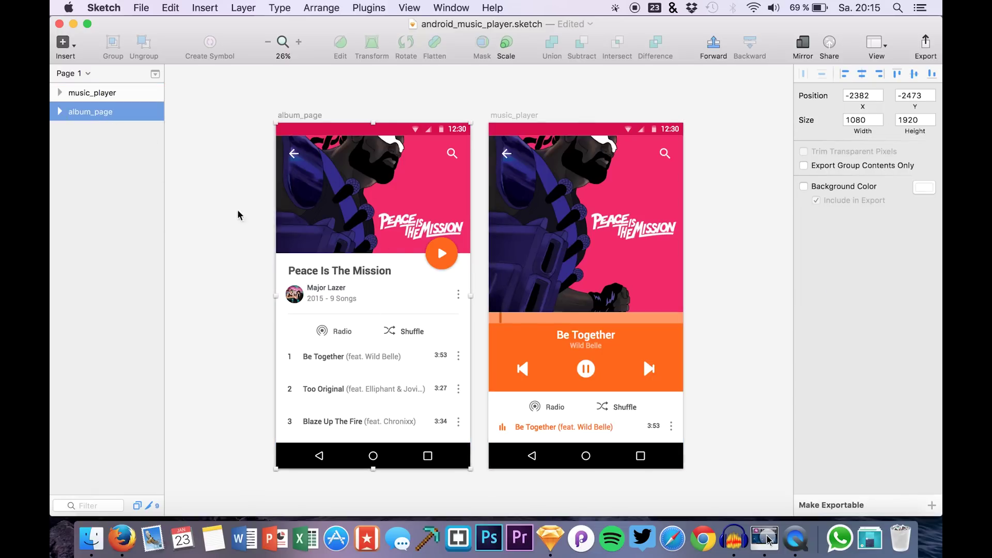
{"action": "left_click", "coordinate": [60, 112]}
{"action": "left_click", "coordinate": [71, 130]}
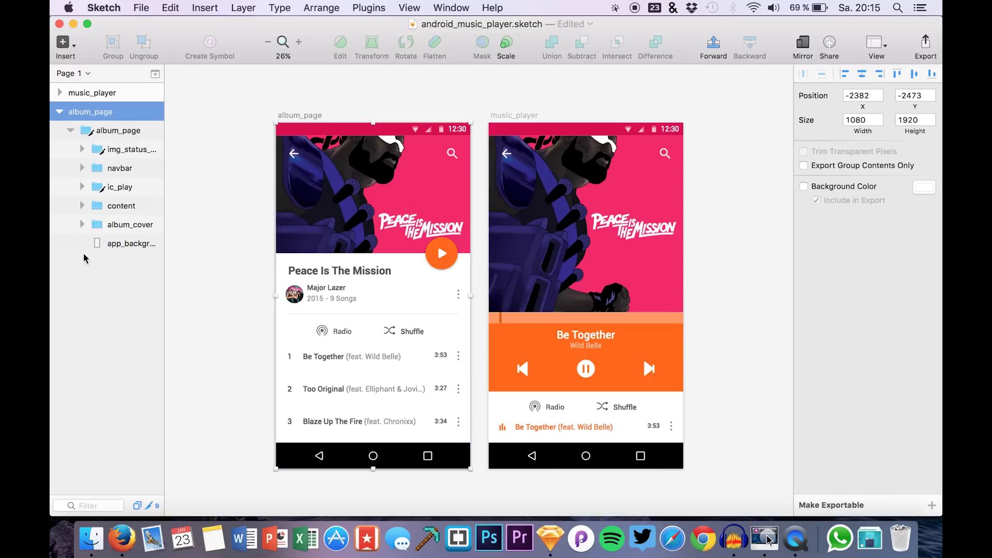
{"action": "left_click", "coordinate": [90, 194]}
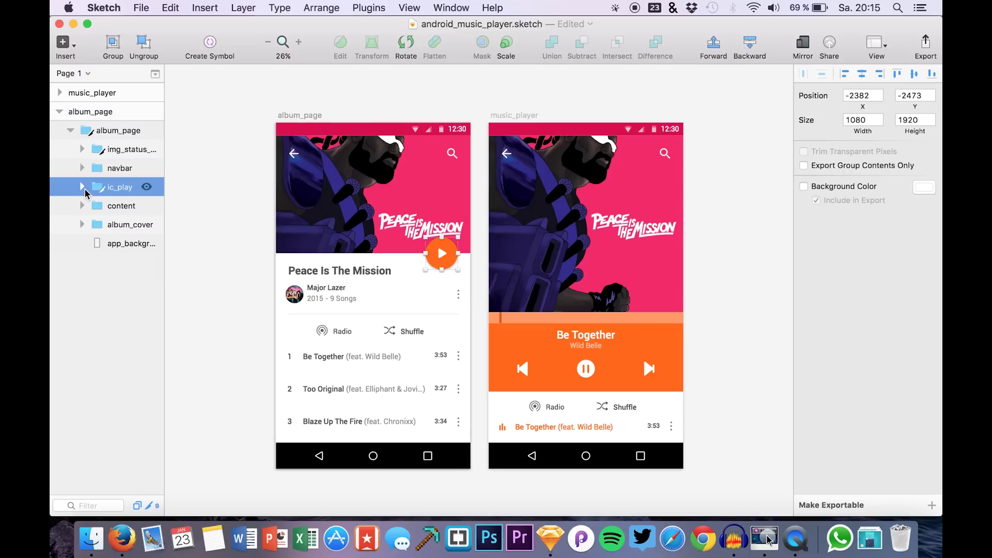
{"action": "left_click", "coordinate": [82, 187]}
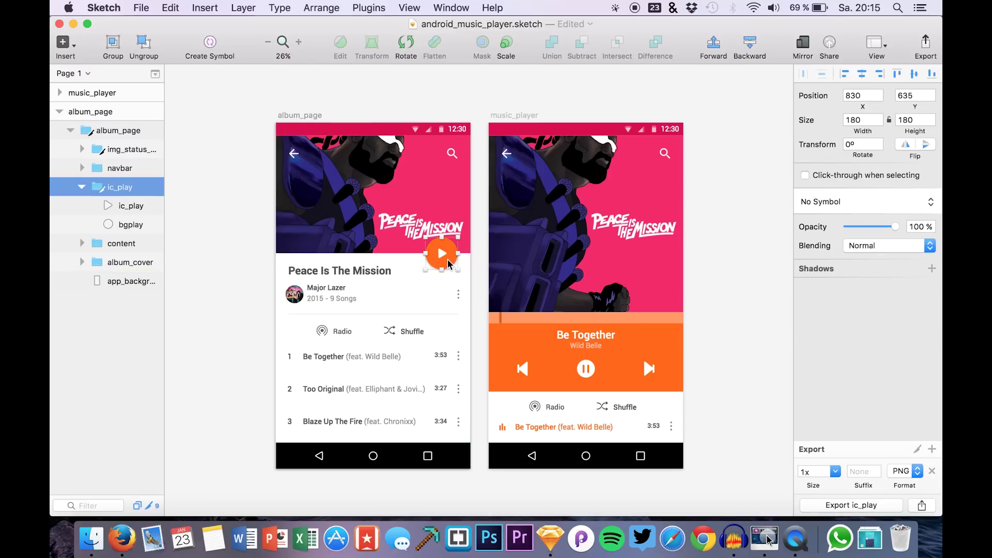
Hide the orange bgplay circle of the play button
{"action": "left_click", "coordinate": [146, 225]}
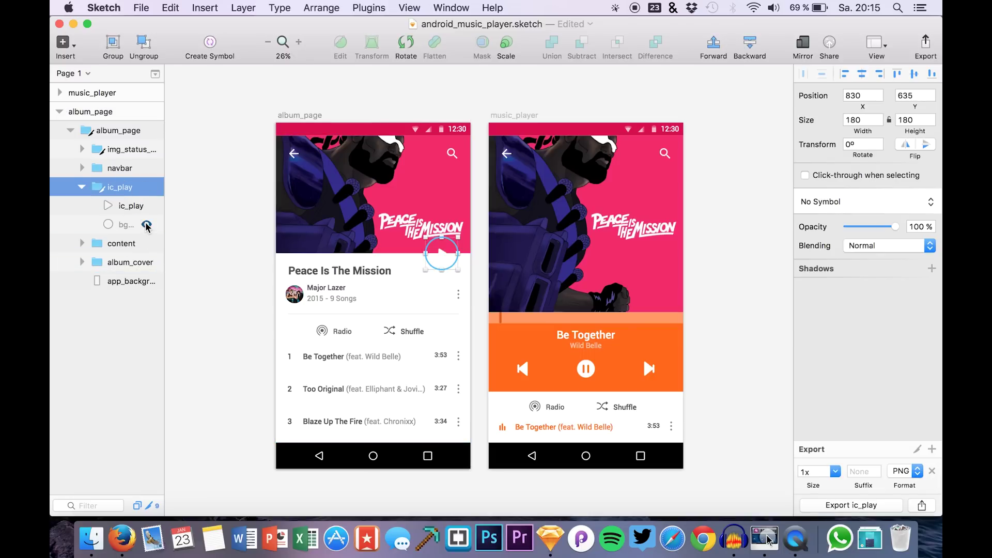
{"action": "left_click", "coordinate": [146, 224]}
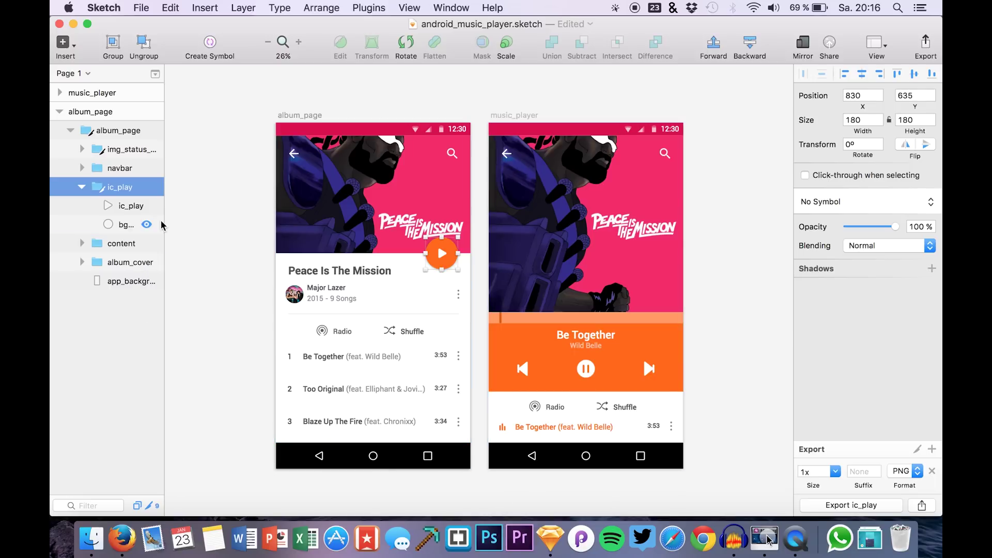
{"action": "left_click", "coordinate": [147, 224]}
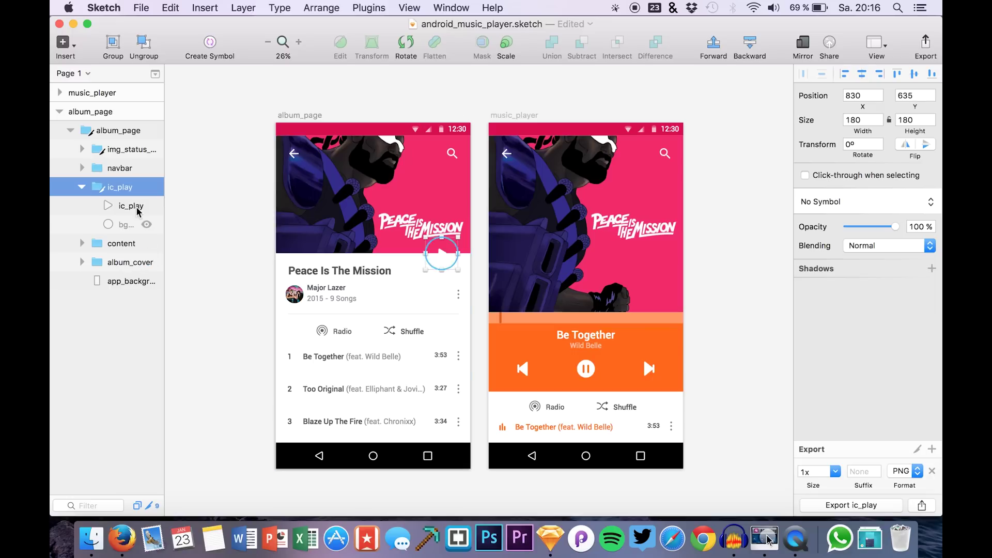
{"action": "left_click", "coordinate": [217, 423]}
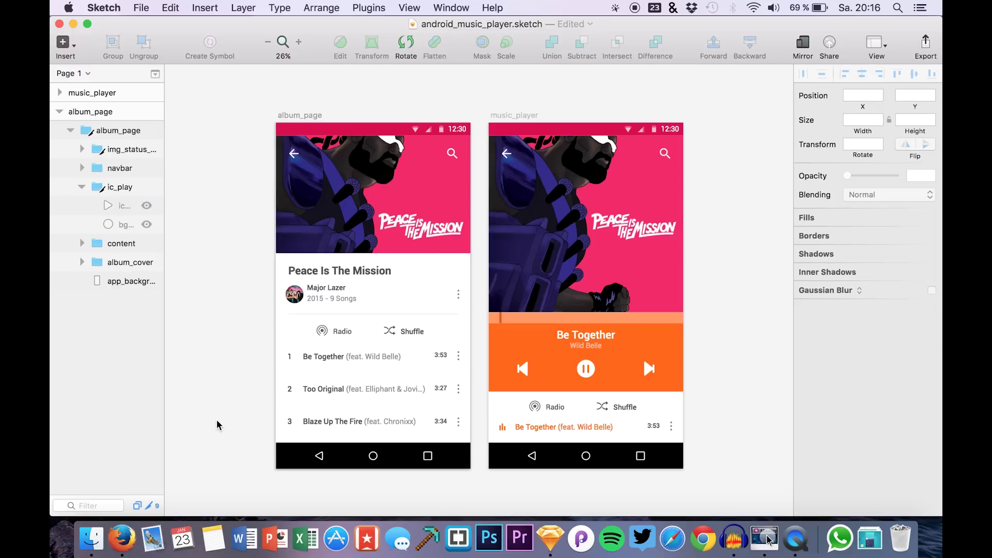
{"action": "left_click", "coordinate": [118, 117]}
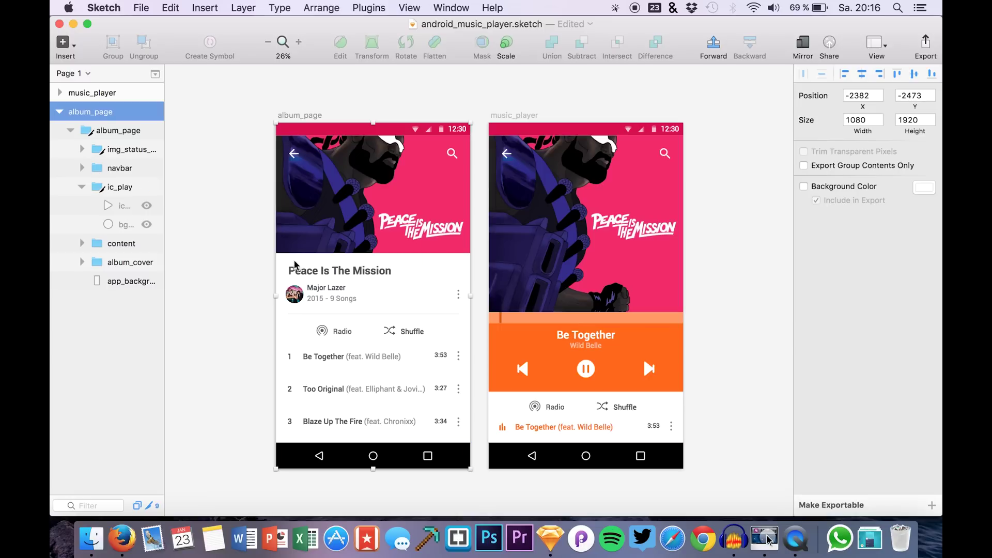
Collapse ic_play and hide the content group holding the song list
{"action": "left_click", "coordinate": [155, 187]}
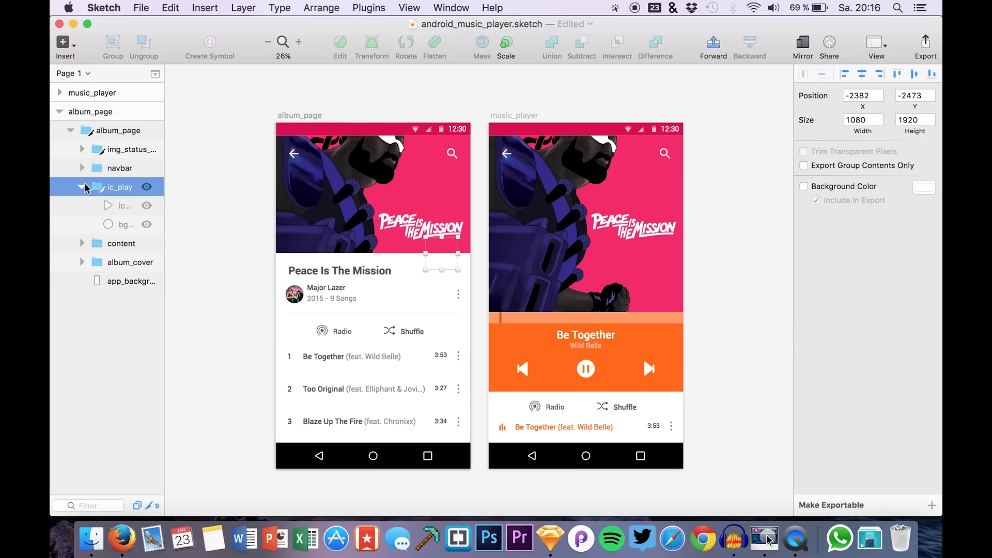
{"action": "left_click", "coordinate": [78, 187]}
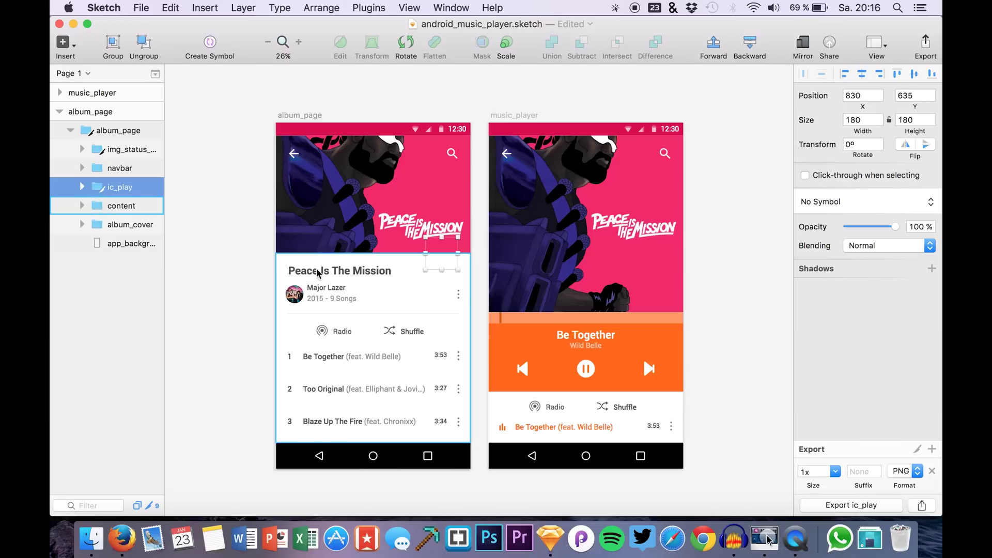
{"action": "left_click", "coordinate": [142, 206]}
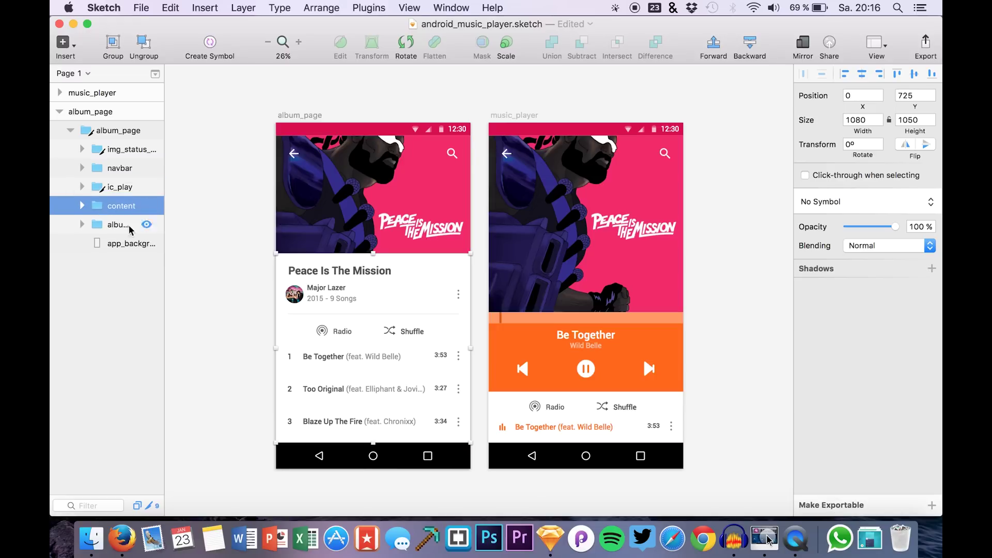
{"action": "left_click", "coordinate": [147, 206]}
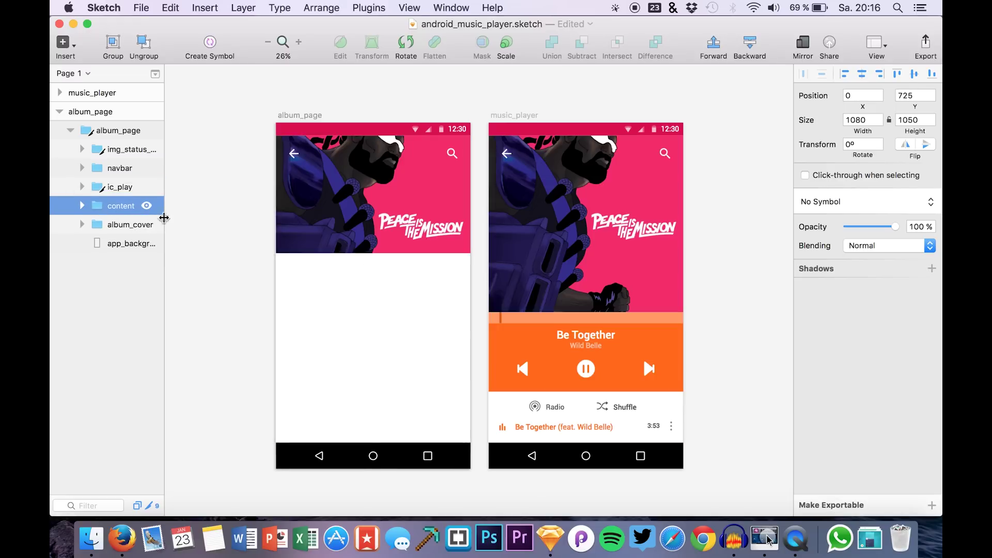
{"action": "left_click", "coordinate": [205, 250]}
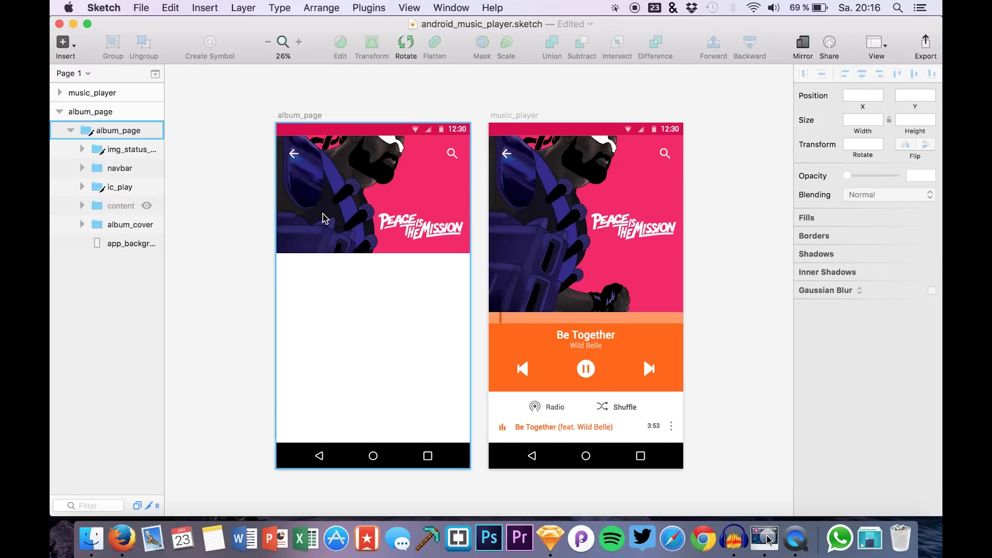
{"action": "left_click", "coordinate": [361, 257]}
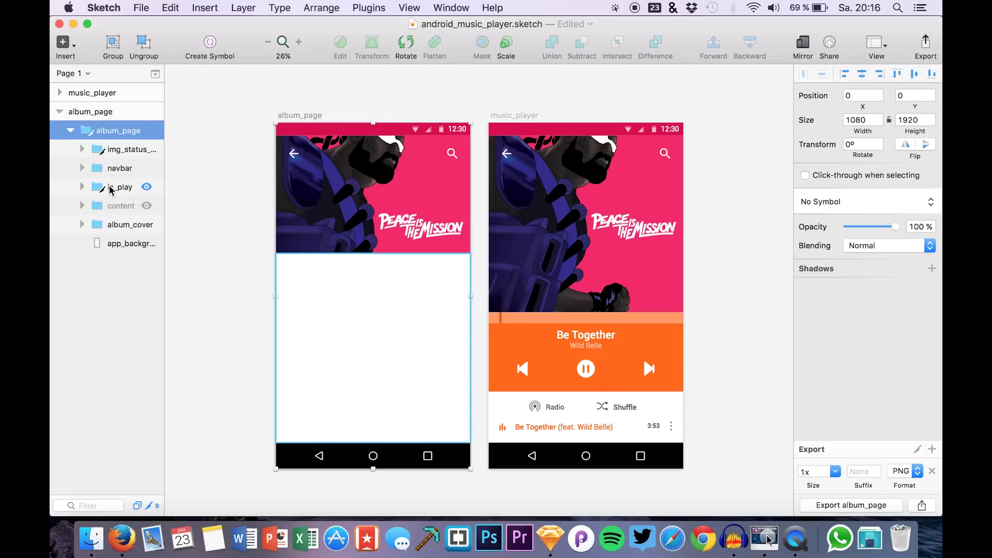
Delete the Mask layer inside album_cover so the full cover art shows
{"action": "left_click", "coordinate": [130, 150]}
{"action": "left_click", "coordinate": [111, 225]}
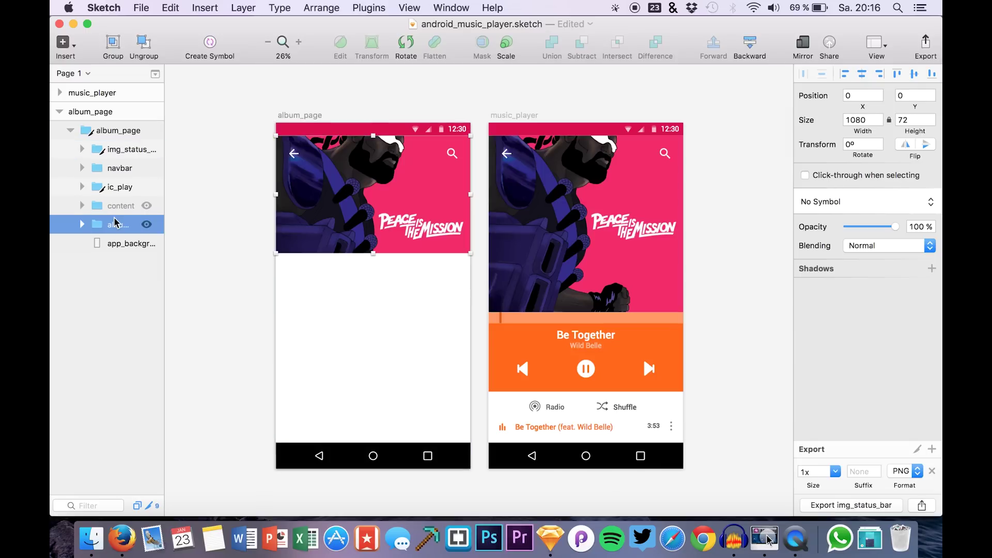
{"action": "left_click", "coordinate": [82, 225]}
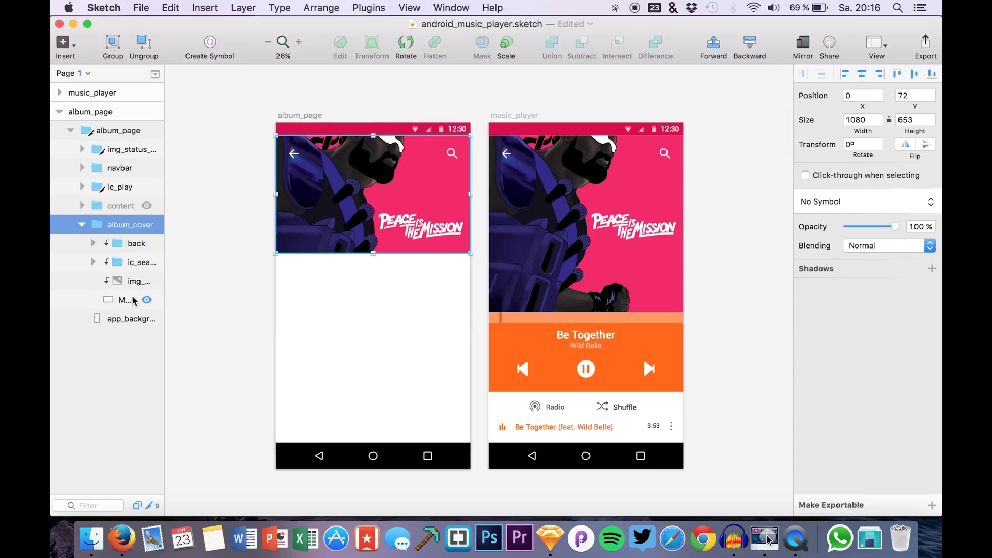
{"action": "left_click", "coordinate": [147, 301]}
{"action": "left_click", "coordinate": [129, 301]}
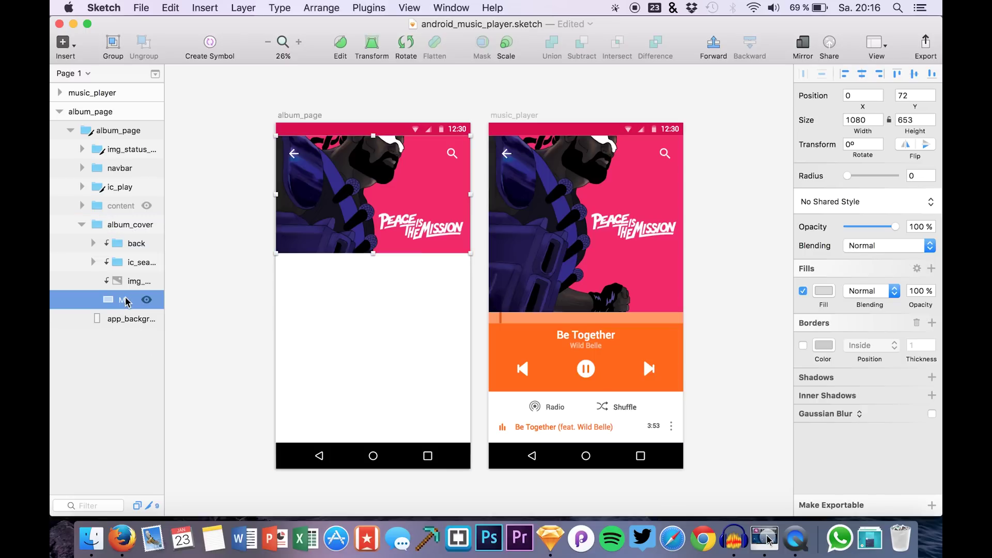
{"action": "right_click", "coordinate": [127, 301]}
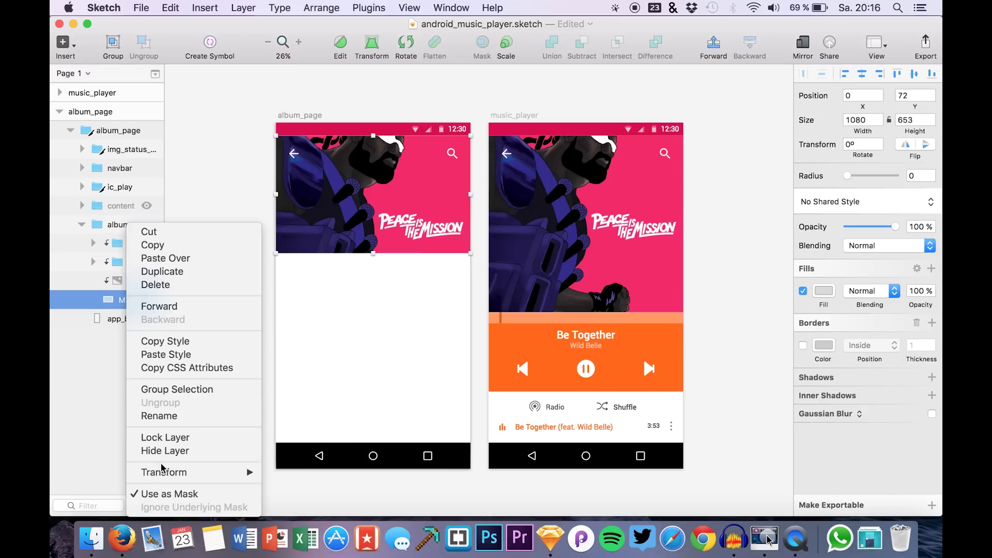
{"action": "left_click", "coordinate": [105, 304]}
{"action": "key", "text": "BackSpace"}
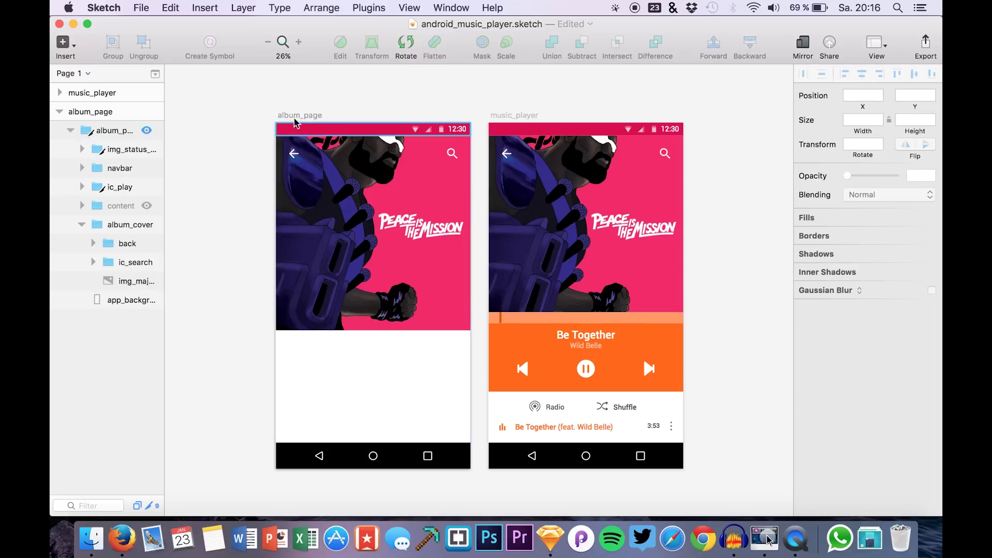
{"action": "left_click", "coordinate": [103, 112]}
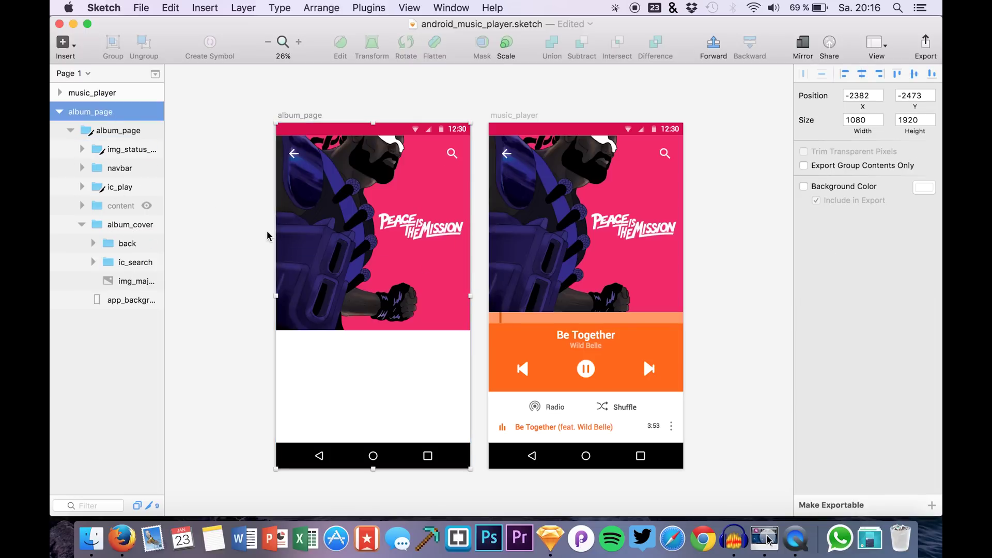
Export only the album_page slice as album_page.png into Videos > vid48
{"action": "key", "text": "shift+super+e"}
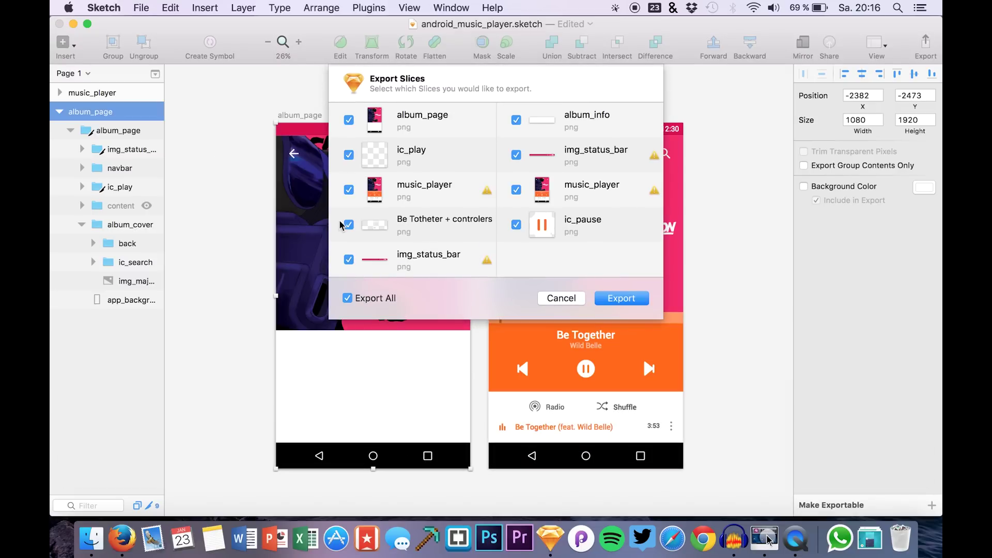
{"action": "left_click", "coordinate": [347, 298]}
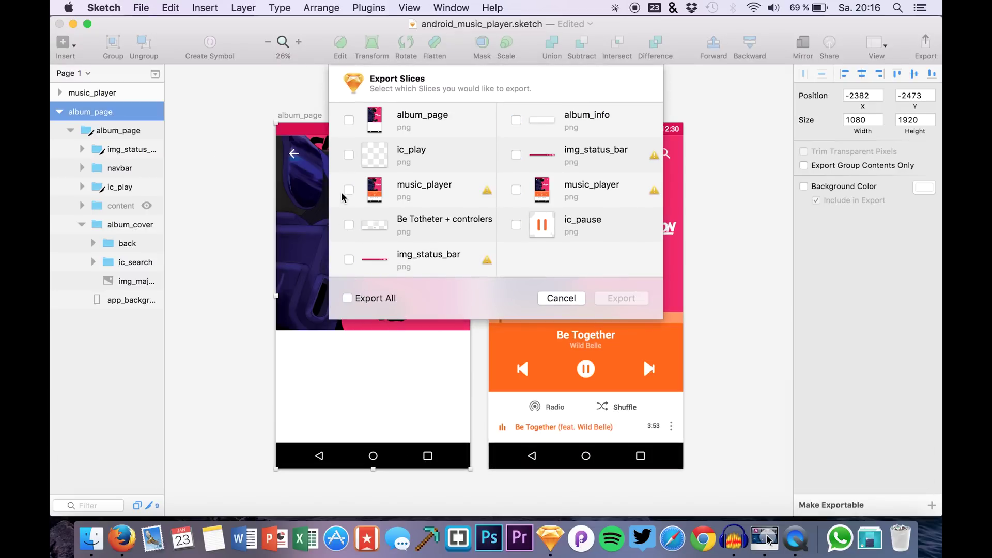
{"action": "left_click", "coordinate": [355, 120]}
{"action": "left_click", "coordinate": [620, 298]}
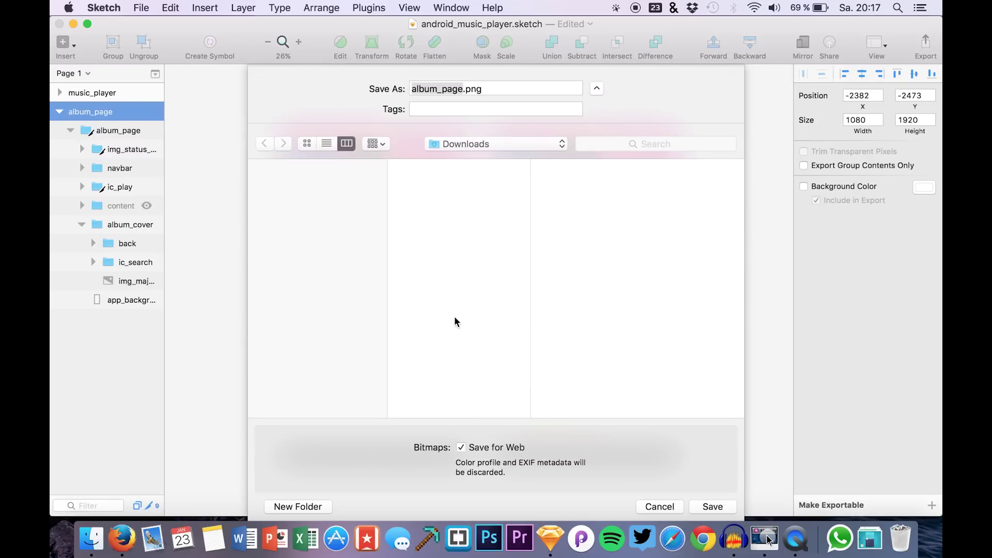
{"action": "scroll", "coordinate": [439, 290], "scroll_direction": "down", "scroll_amount": 15}
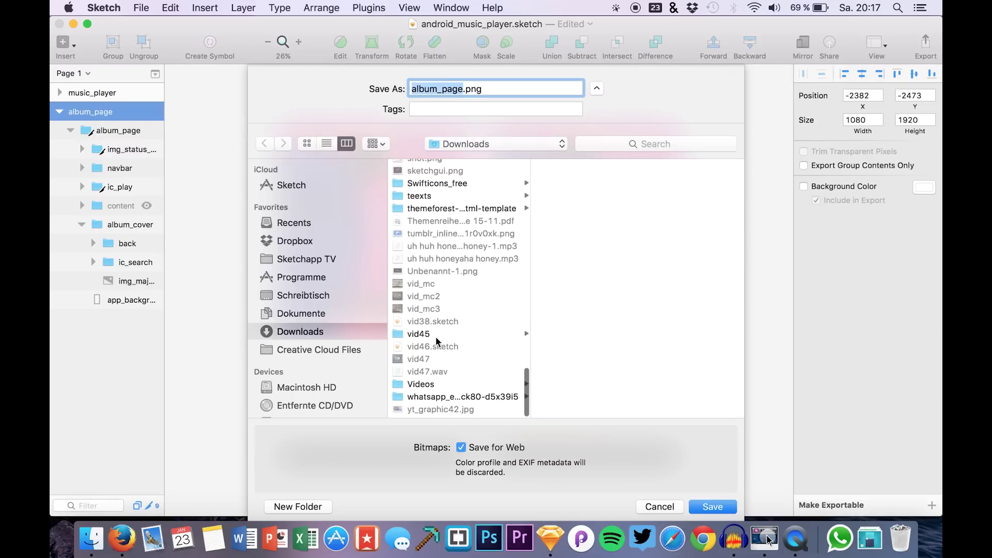
{"action": "left_click", "coordinate": [430, 388]}
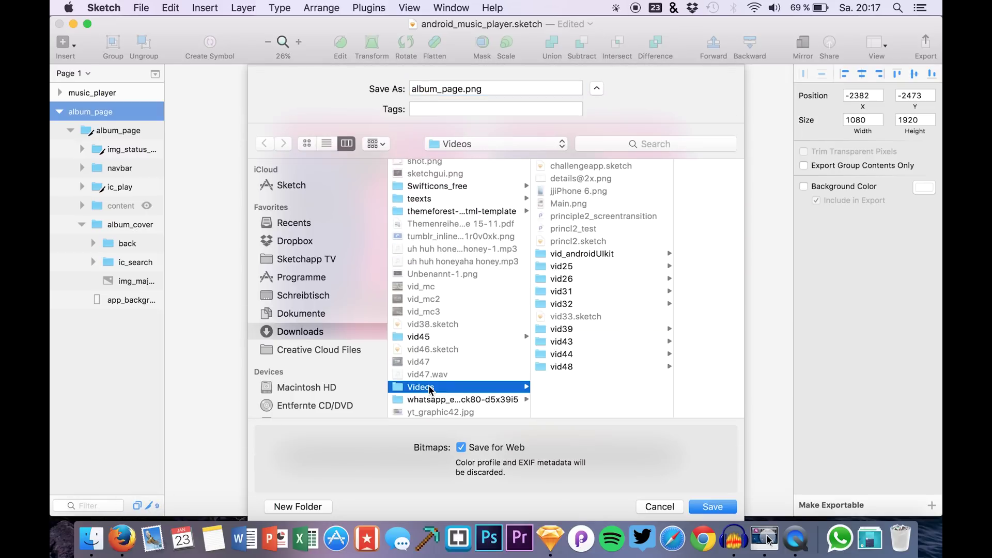
{"action": "left_click", "coordinate": [556, 368]}
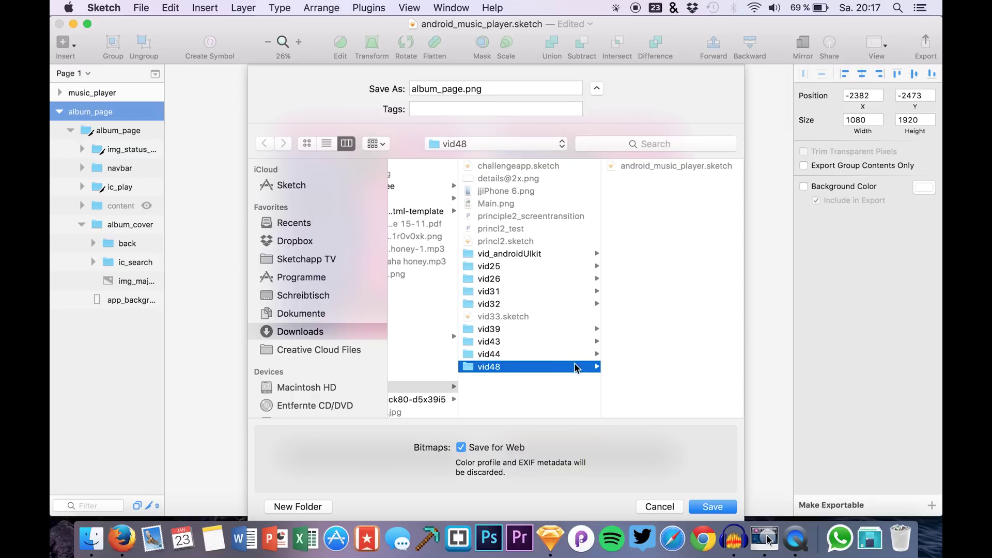
{"action": "left_click", "coordinate": [465, 89]}
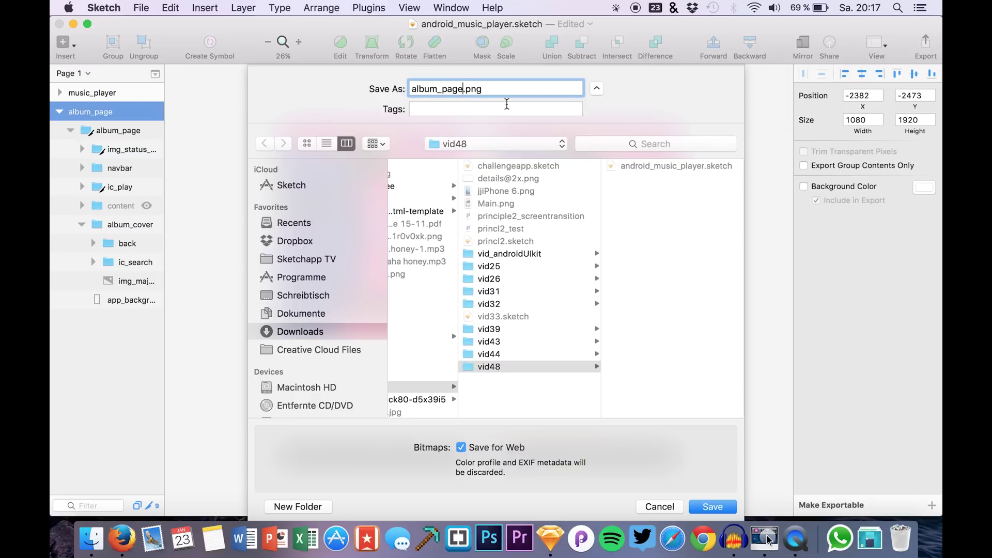
{"action": "key", "text": "Return"}
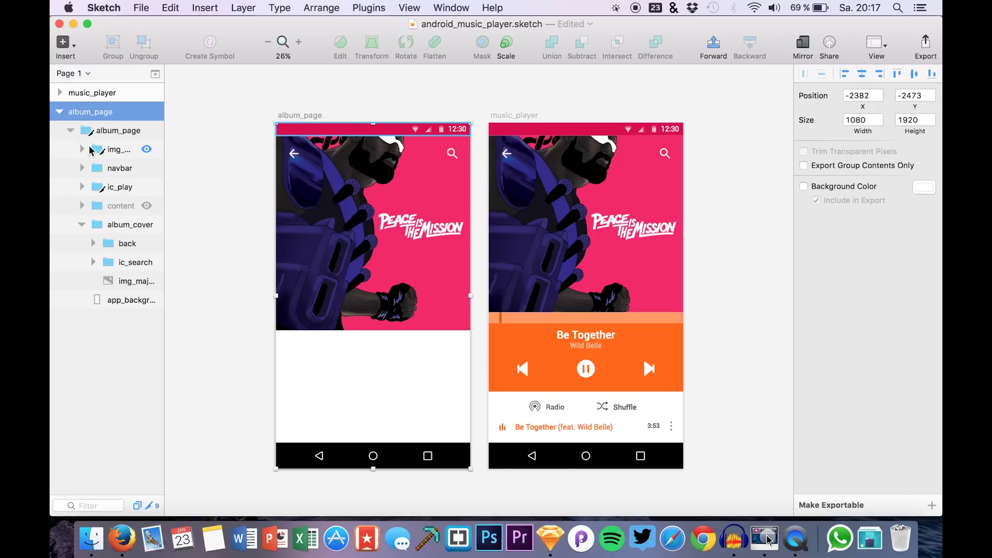
Unhide the content layer, make it exportable, and save content.png to vid48
{"action": "left_click", "coordinate": [147, 205]}
{"action": "left_click", "coordinate": [102, 214]}
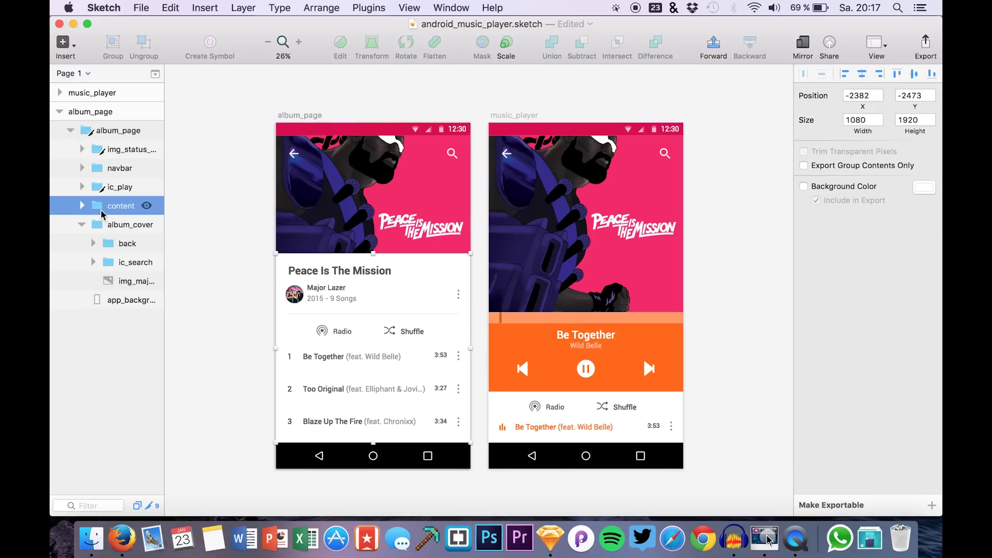
{"action": "left_click", "coordinate": [932, 505]}
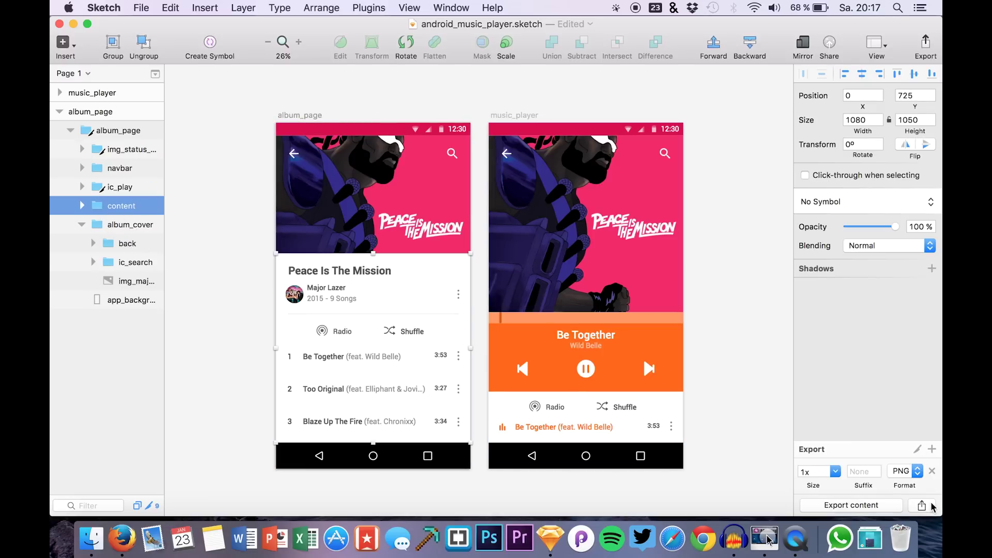
{"action": "left_click", "coordinate": [851, 505]}
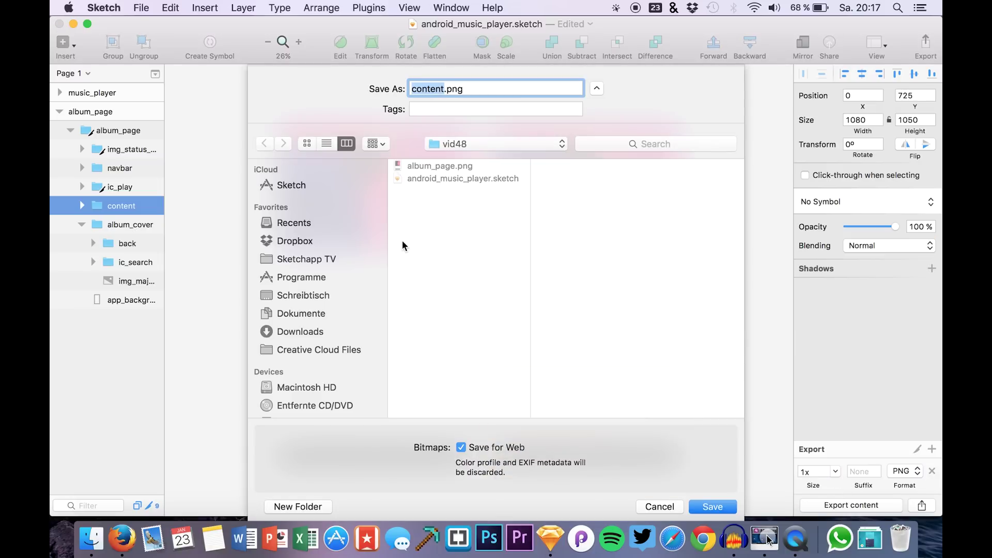
{"action": "key", "text": "Return"}
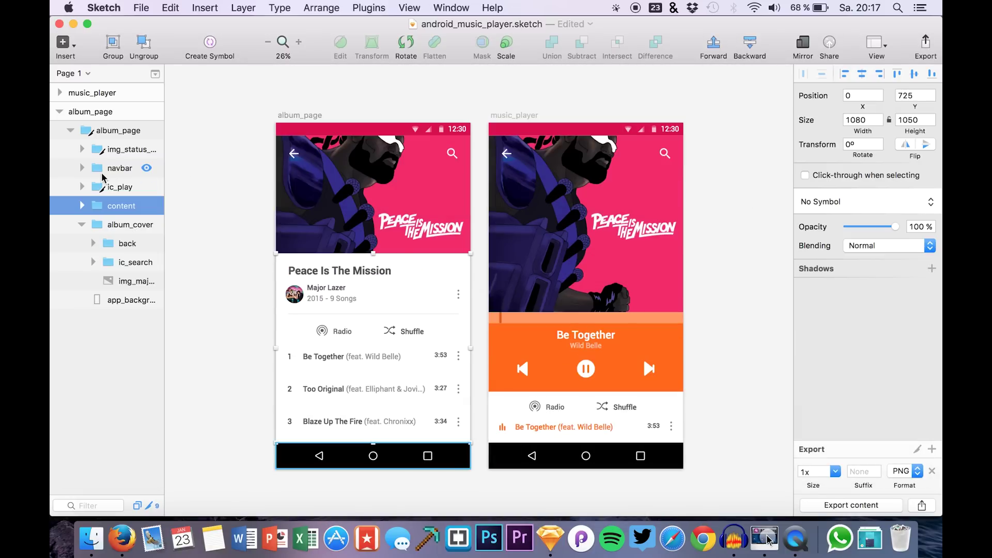
Export the ic_play group as ic_play.png into vid48
{"action": "left_click", "coordinate": [125, 189]}
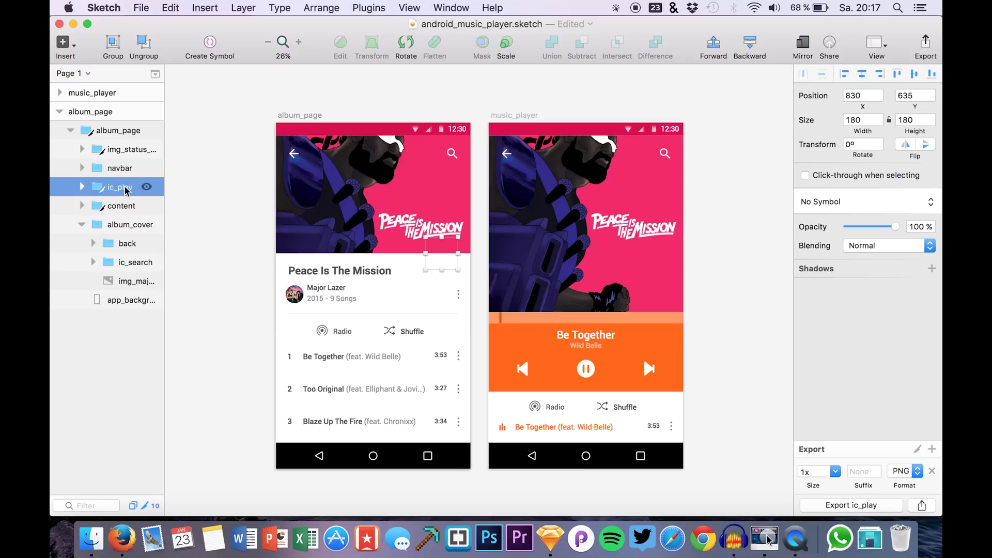
{"action": "left_click", "coordinate": [82, 187]}
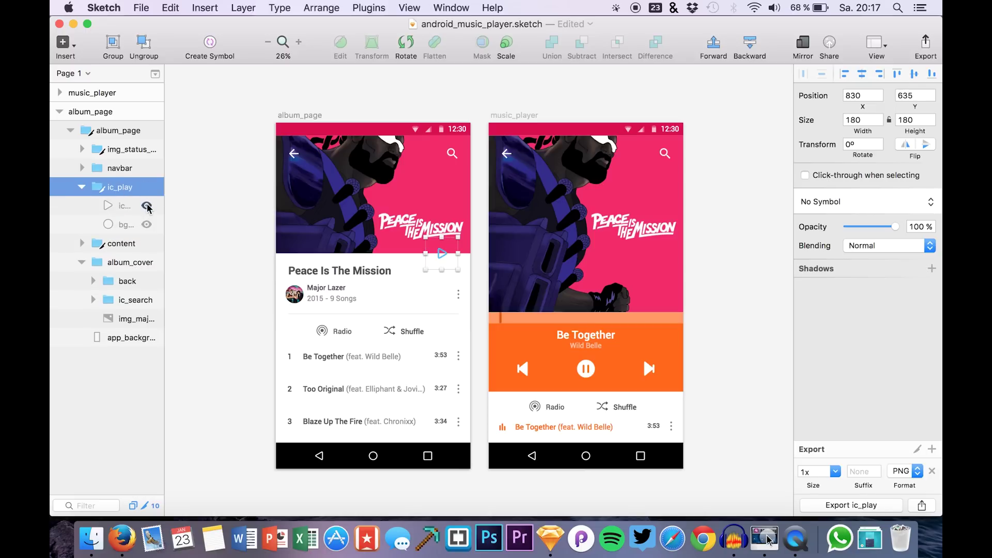
{"action": "double_click", "coordinate": [121, 189]}
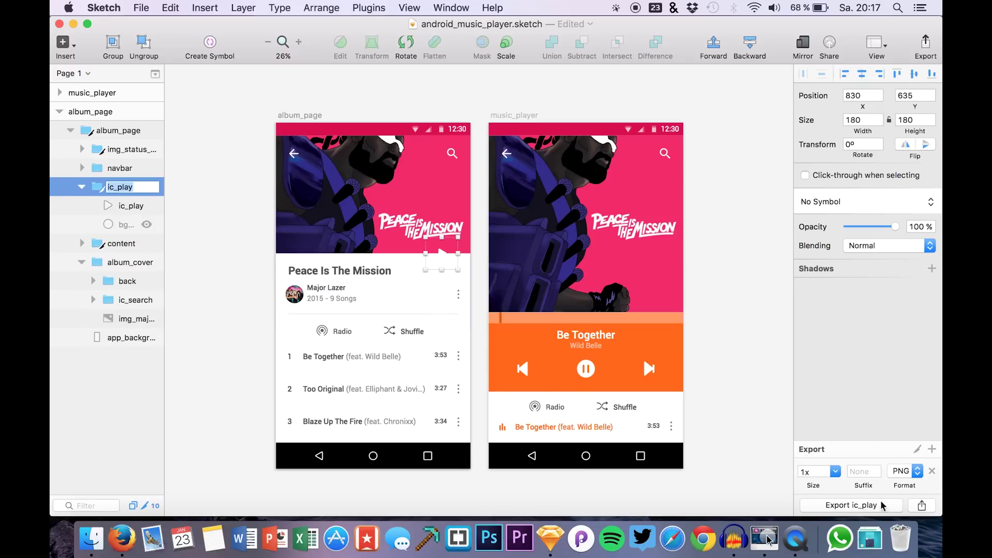
{"action": "left_click", "coordinate": [856, 506]}
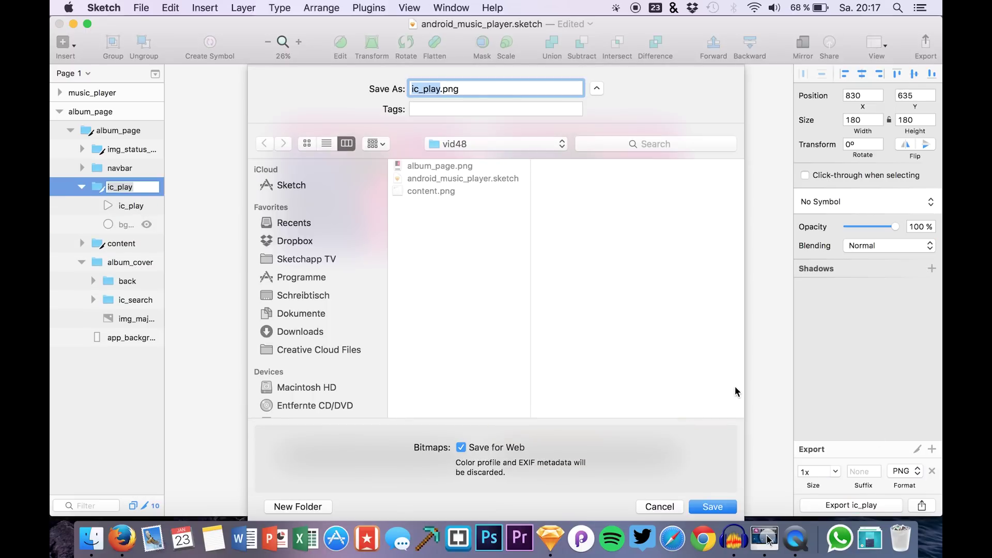
{"action": "key", "text": "Return"}
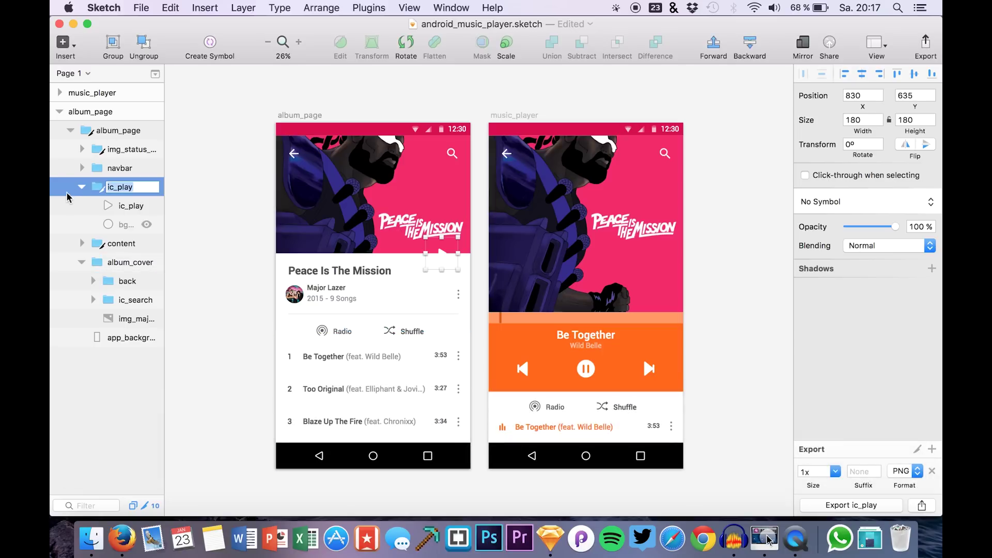
Collapse the ic_play group and select the music_player artboard
{"action": "left_click", "coordinate": [82, 187]}
{"action": "left_click", "coordinate": [228, 216]}
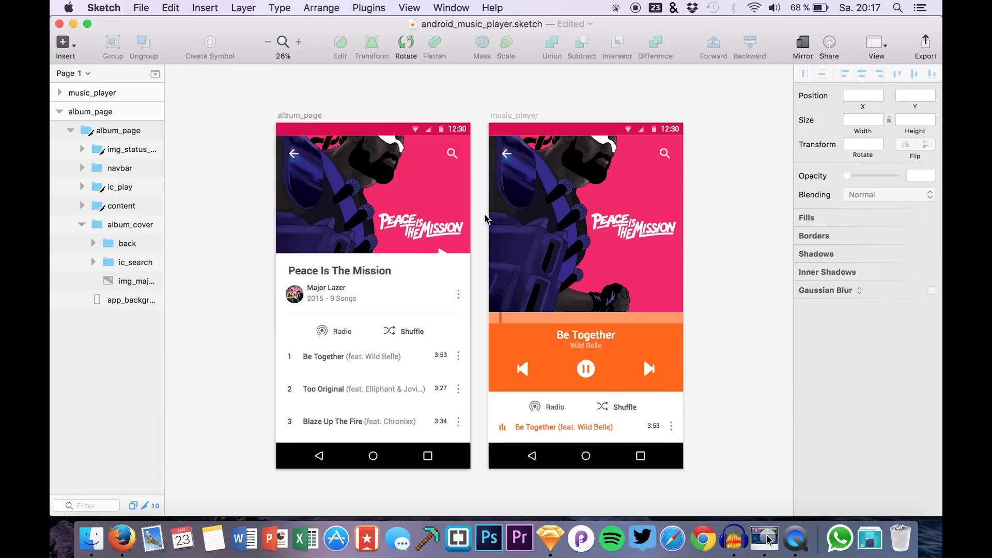
{"action": "scroll", "coordinate": [558, 245], "scroll_direction": "right", "scroll_amount": 2}
{"action": "scroll", "coordinate": [555, 292], "scroll_direction": "up", "scroll_amount": 3}
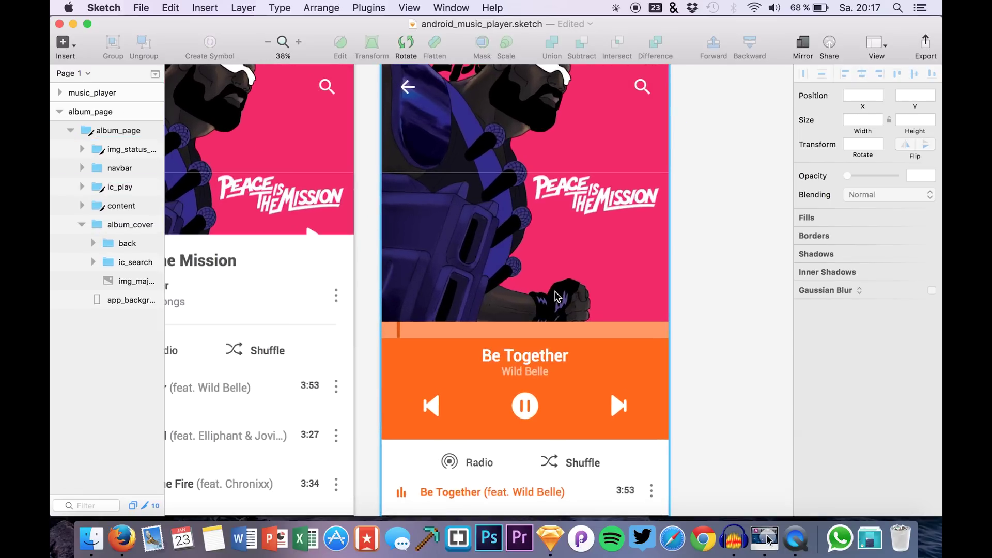
{"action": "scroll", "coordinate": [558, 297], "scroll_direction": "down", "scroll_amount": 3}
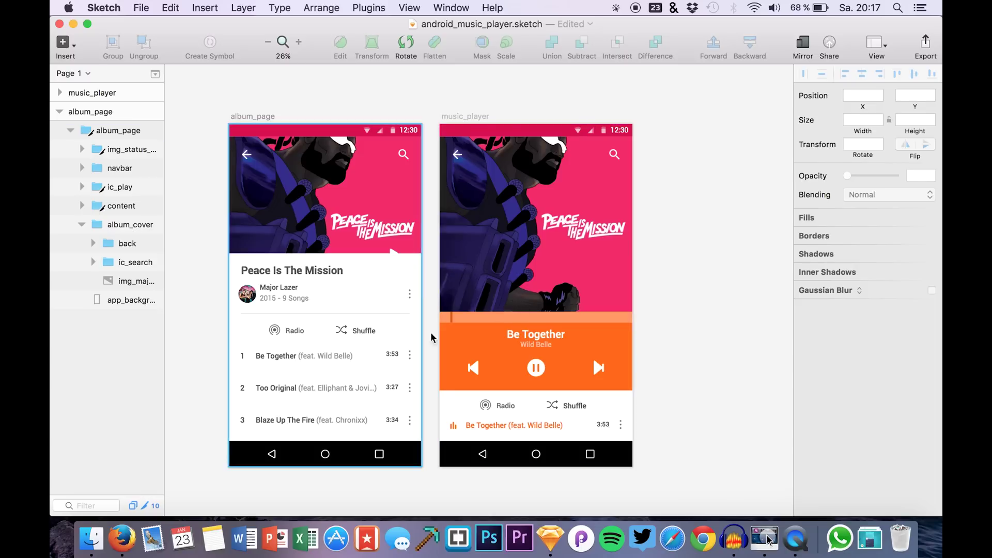
{"action": "left_click", "coordinate": [457, 412]}
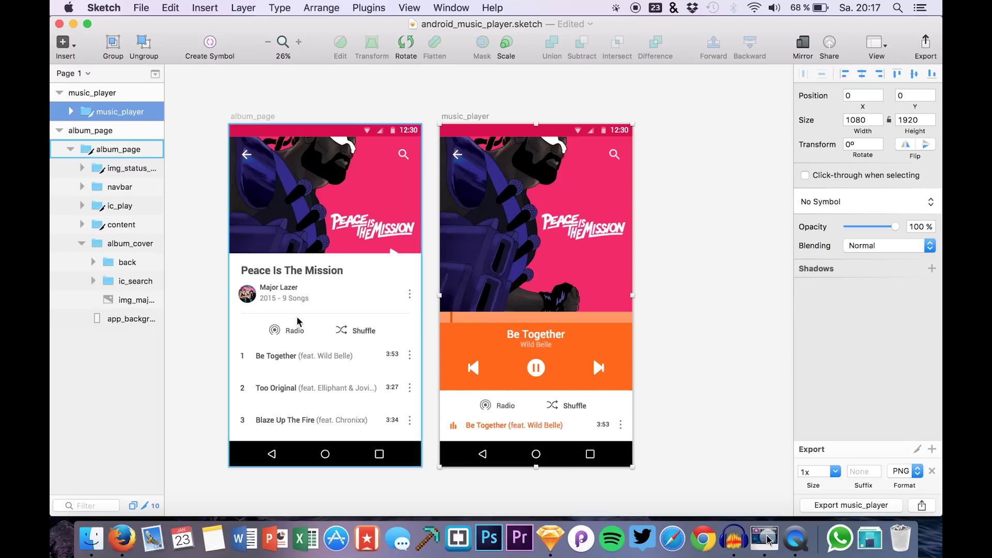
Make music_player's content_album layer exportable and save content_album.png in vid48
{"action": "left_click", "coordinate": [60, 130]}
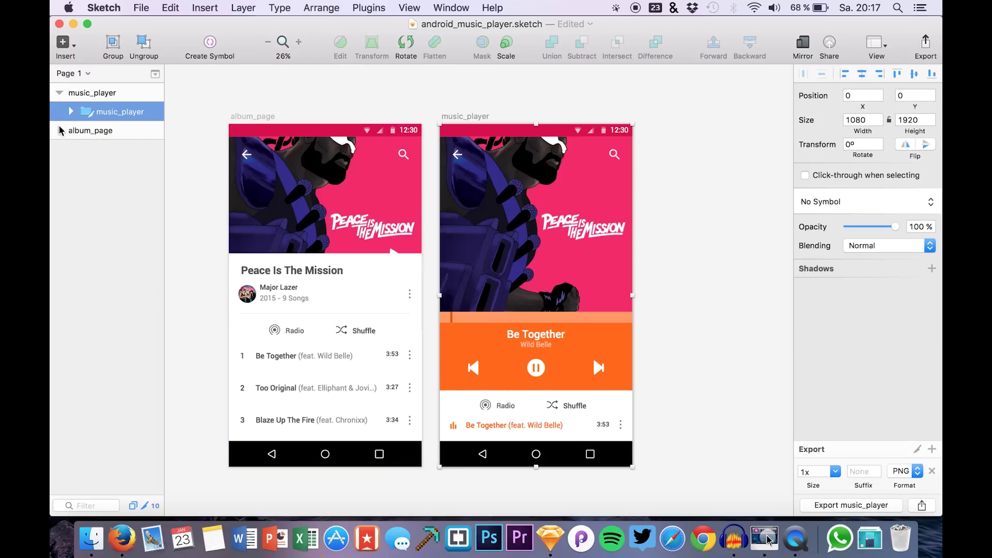
{"action": "left_click", "coordinate": [72, 111]}
{"action": "left_click", "coordinate": [104, 207]}
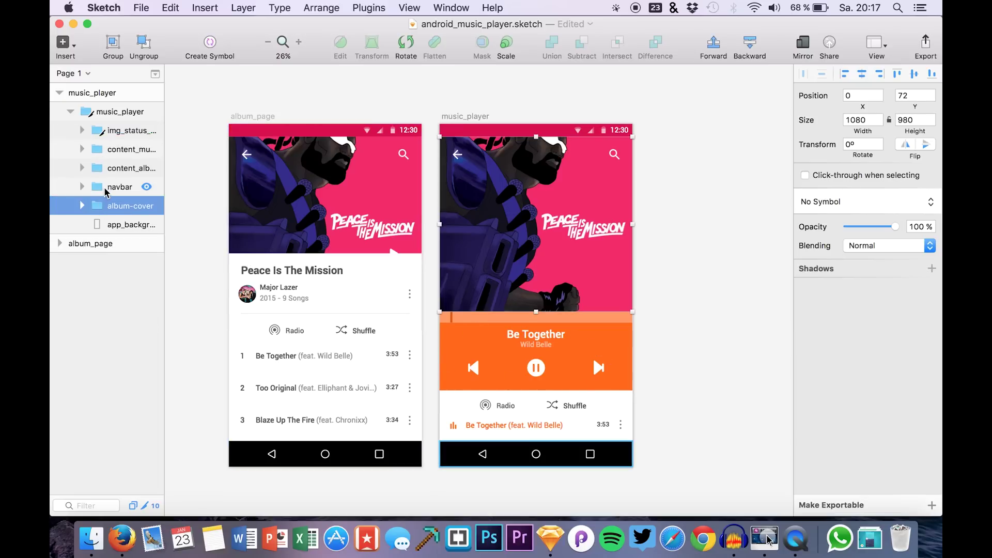
{"action": "left_click", "coordinate": [114, 178]}
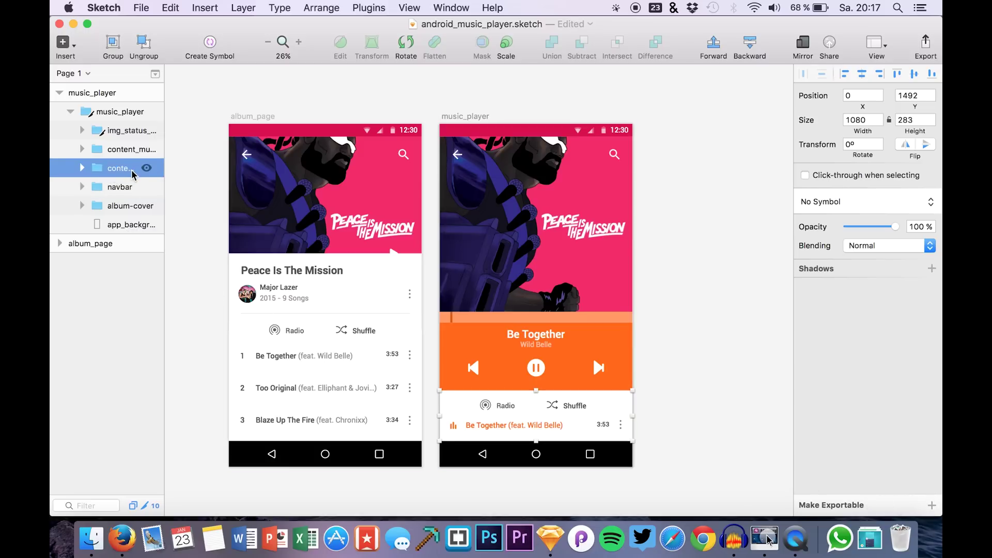
{"action": "left_click", "coordinate": [932, 505]}
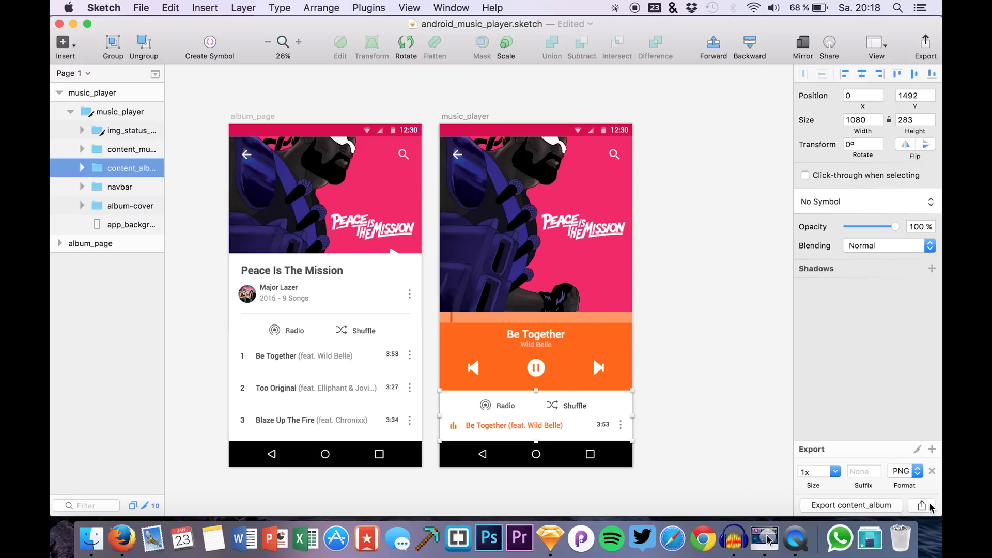
{"action": "left_click", "coordinate": [851, 506]}
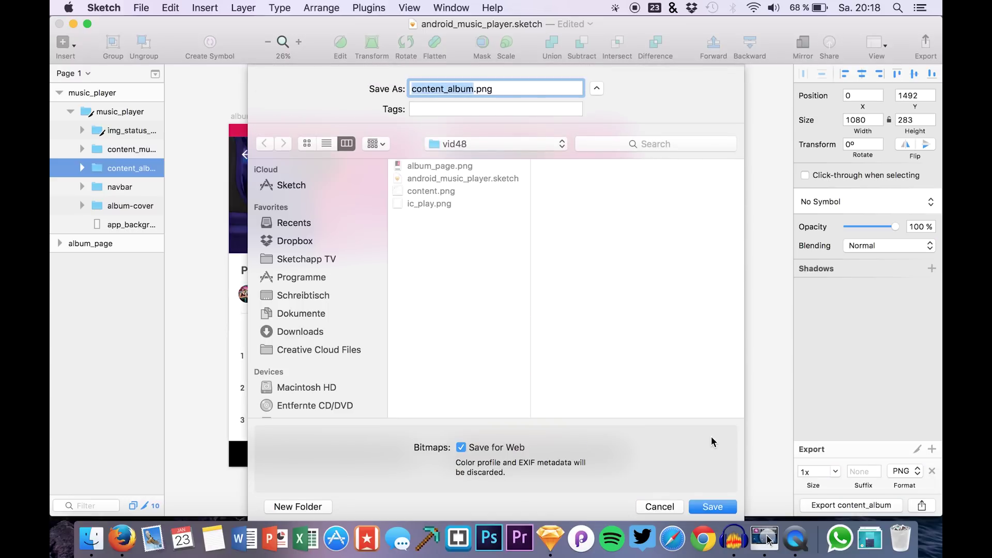
{"action": "left_click", "coordinate": [713, 506]}
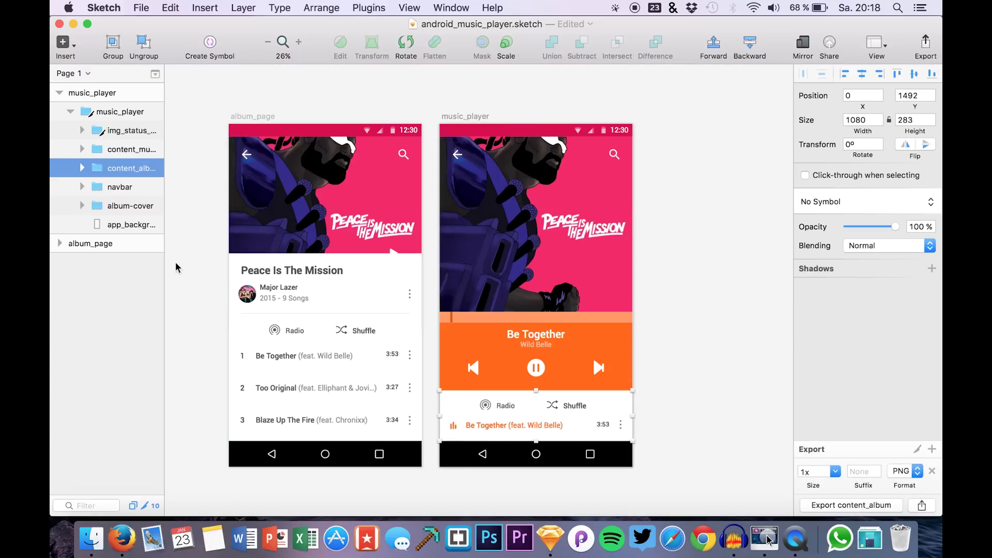
Export the Be Together title and playback controls group as a PNG
{"action": "left_click", "coordinate": [102, 149]}
{"action": "left_click", "coordinate": [82, 150]}
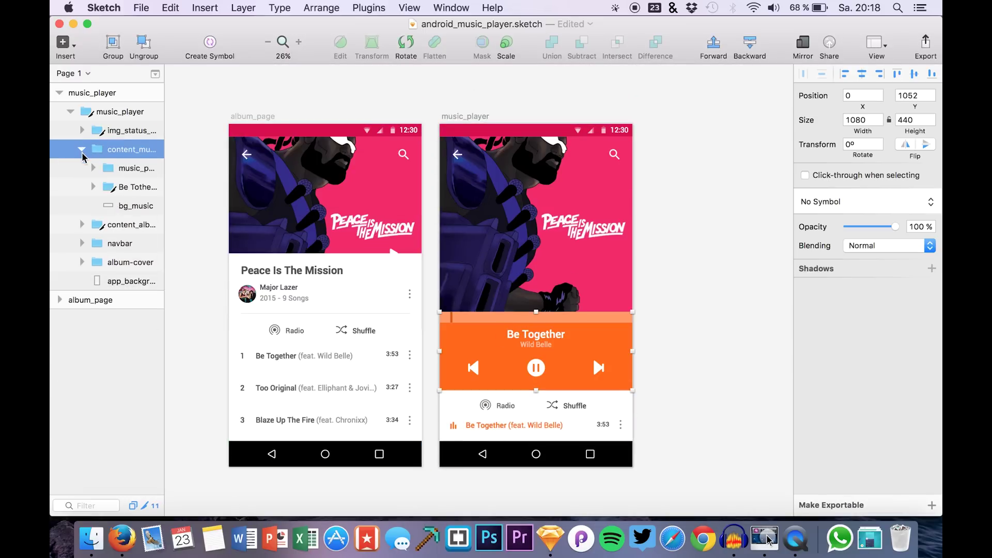
{"action": "left_click", "coordinate": [98, 225]}
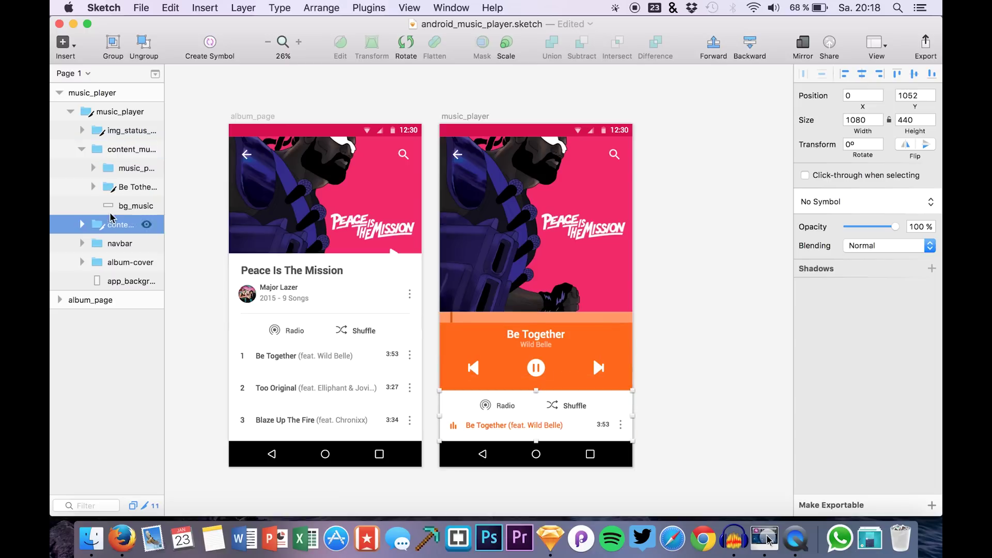
{"action": "left_click", "coordinate": [118, 186]}
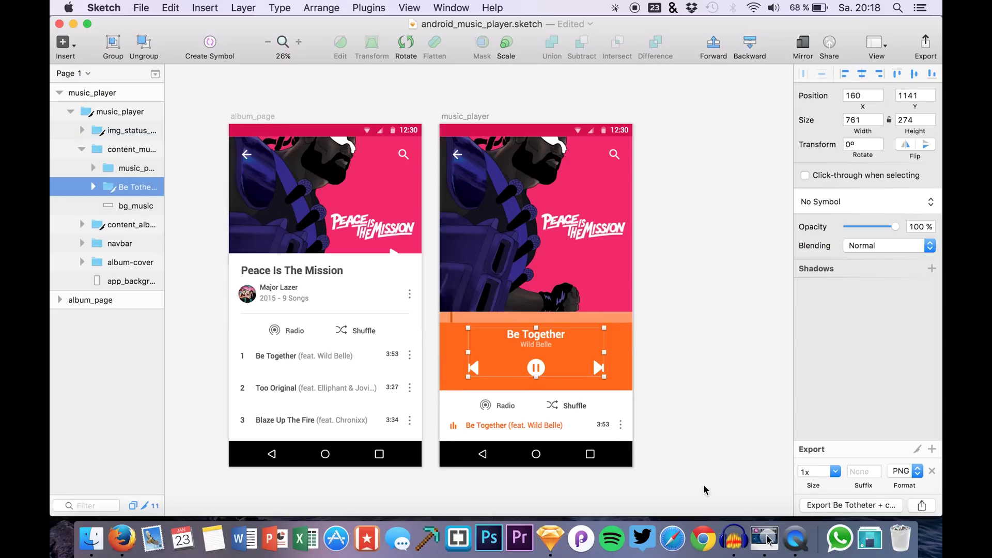
{"action": "left_click", "coordinate": [843, 506]}
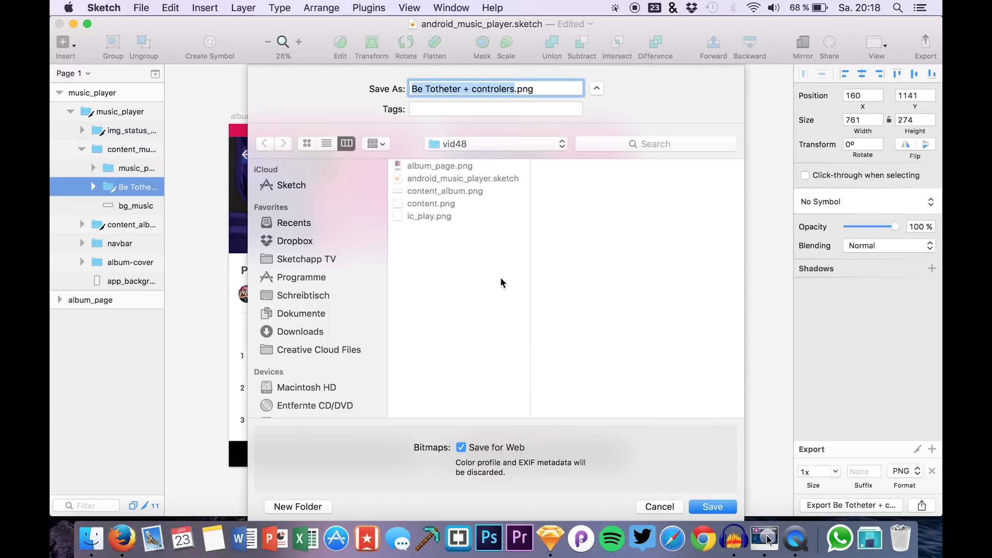
{"action": "key", "text": "Return"}
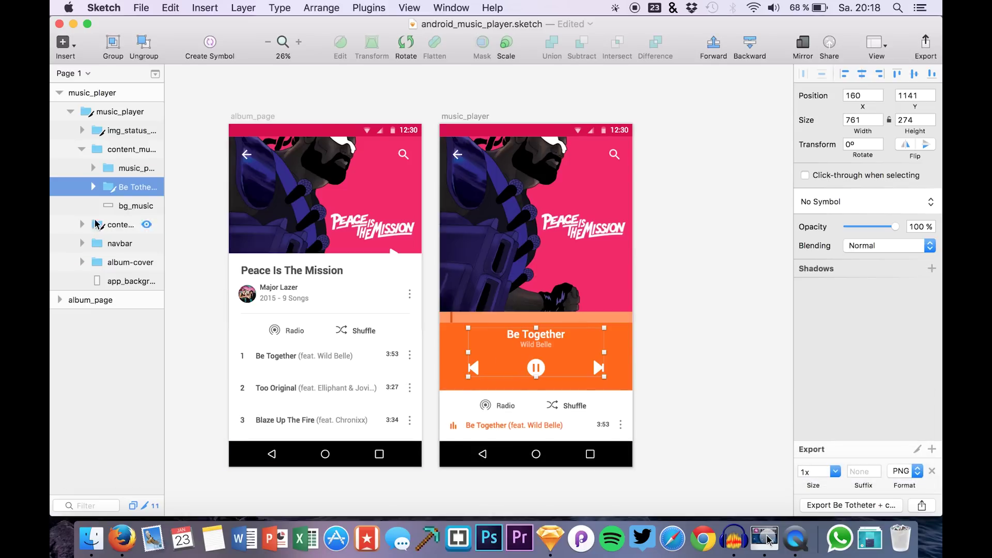
Make the music_progress bar exportable and save it as music_progress.png
{"action": "left_click", "coordinate": [120, 167]}
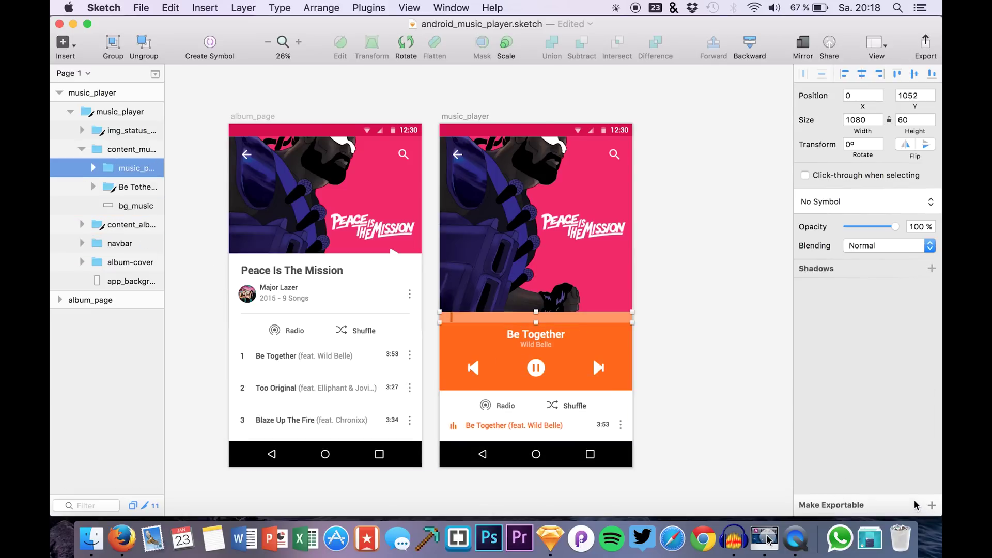
{"action": "scroll", "coordinate": [596, 308], "scroll_direction": "up", "scroll_amount": 3}
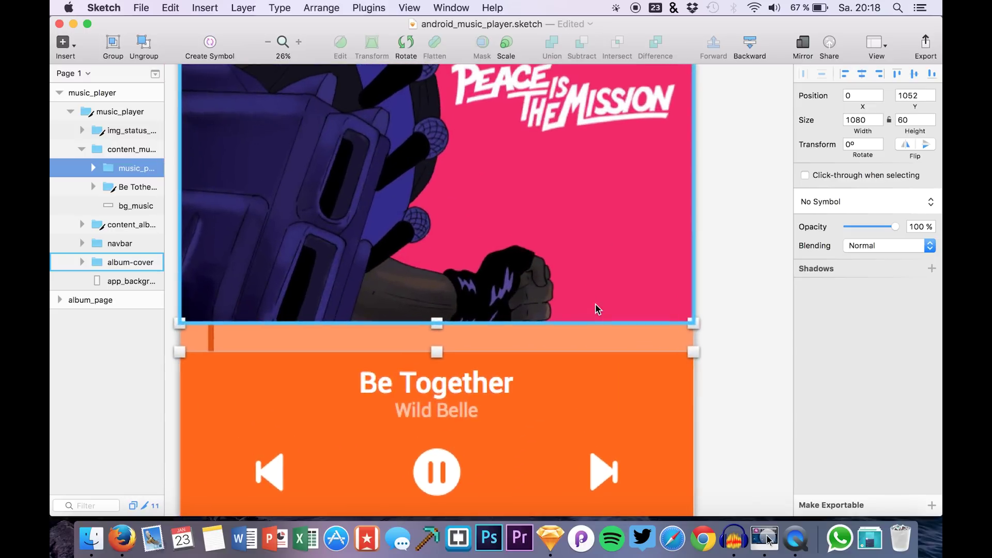
{"action": "left_click", "coordinate": [932, 505]}
{"action": "left_click", "coordinate": [820, 505]}
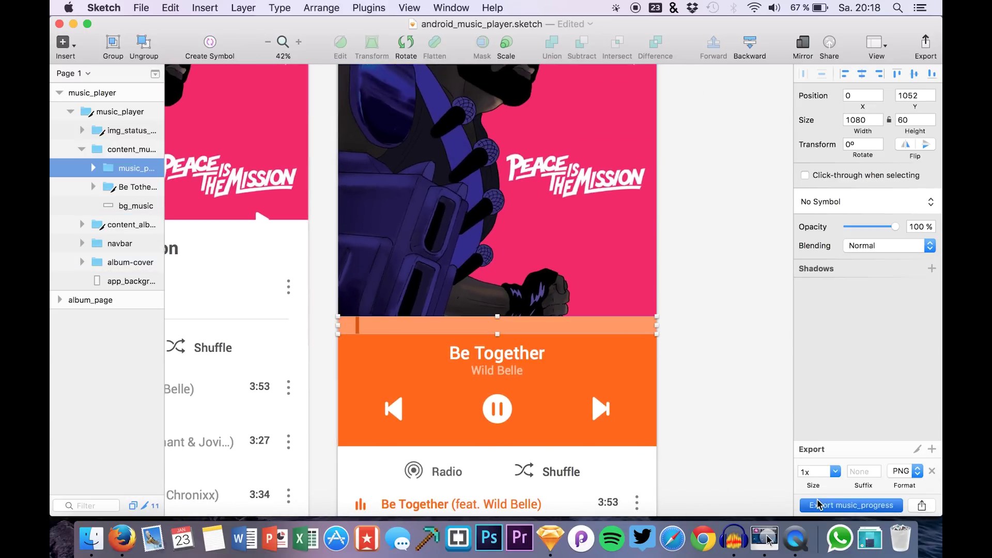
{"action": "key", "text": "Return"}
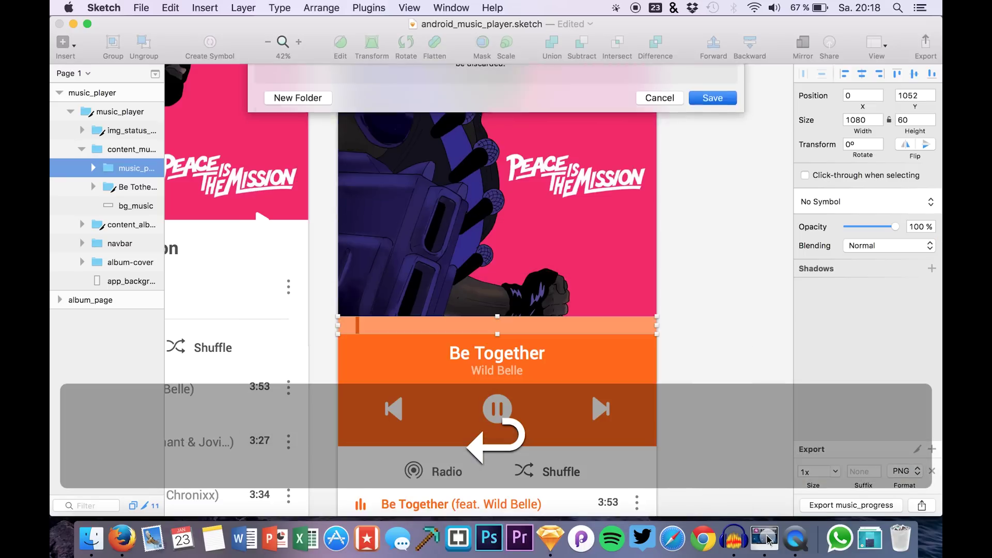
{"action": "scroll", "coordinate": [361, 209], "scroll_direction": "down", "scroll_amount": 3}
{"action": "scroll", "coordinate": [360, 208], "scroll_direction": "left", "scroll_amount": 1}
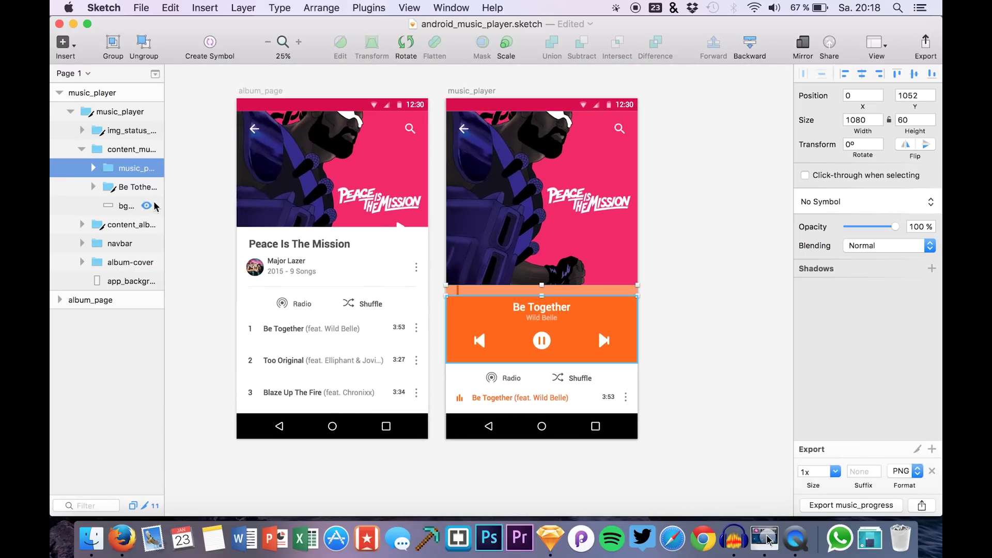
{"action": "key", "text": "Escape"}
In Principle, choose Enter Custom Size… from the artboard size presets
{"action": "left_click", "coordinate": [582, 537]}
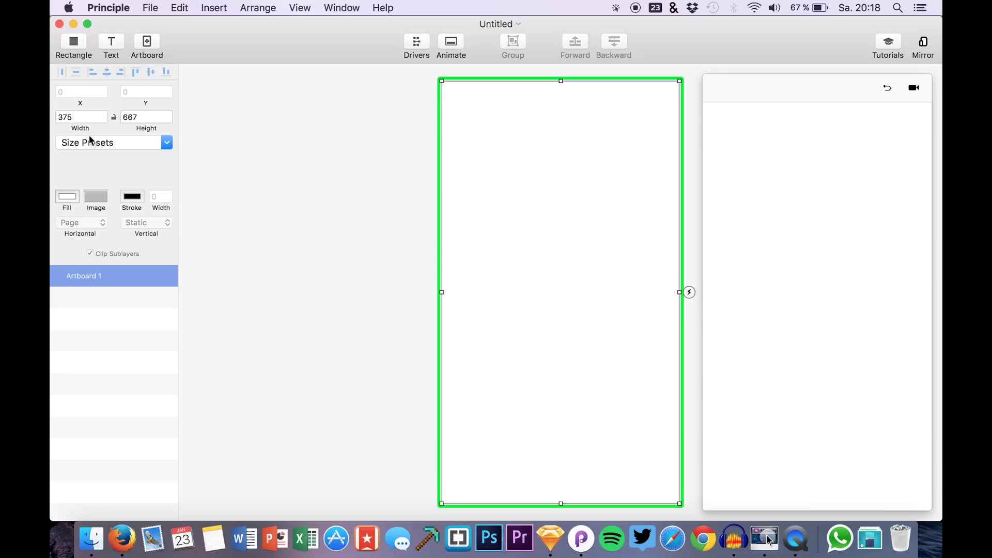
{"action": "left_click", "coordinate": [79, 150]}
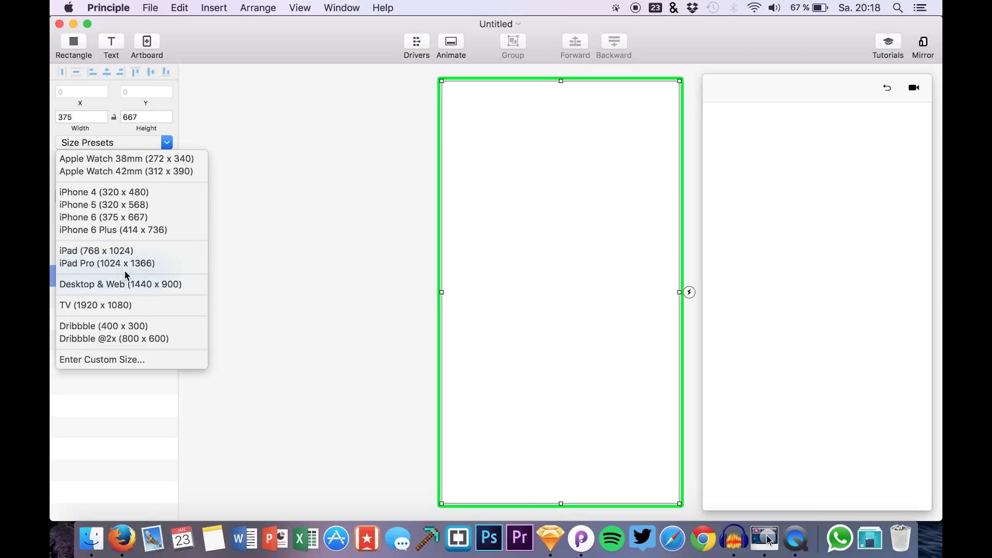
{"action": "left_click", "coordinate": [114, 364]}
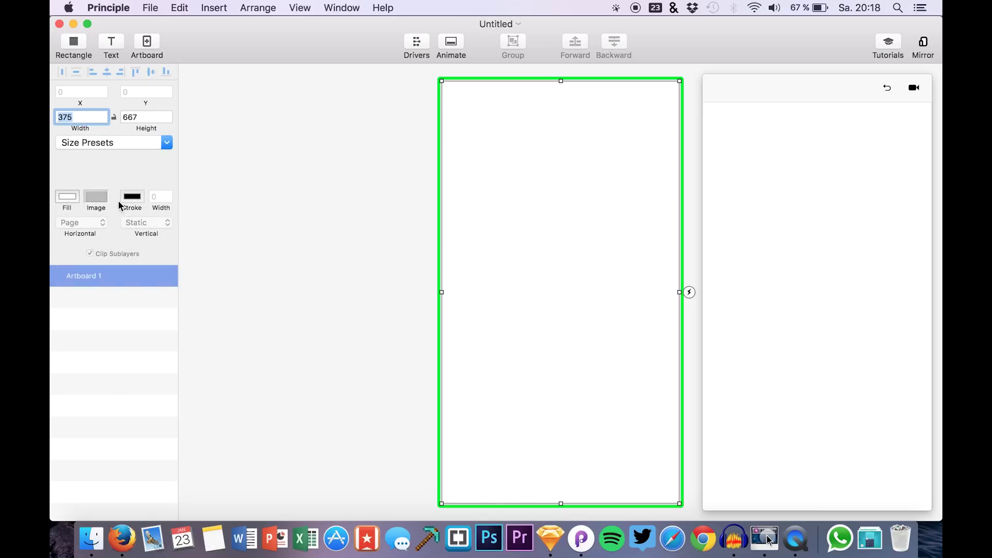
Open the vid48 folder with the exported PNGs in Finder
{"action": "scroll", "coordinate": [404, 292], "scroll_direction": "right", "scroll_amount": 5}
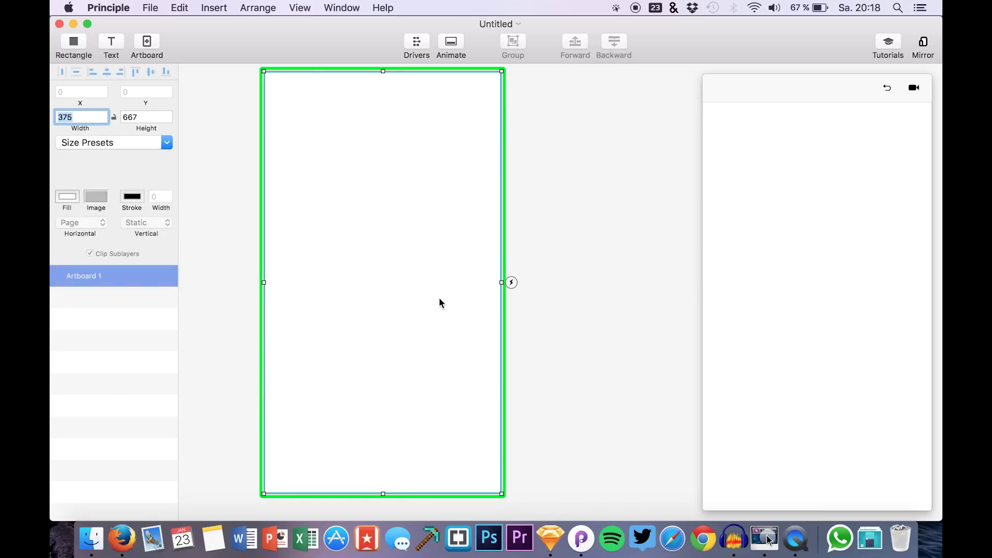
{"action": "scroll", "coordinate": [439, 302], "scroll_direction": "down", "scroll_amount": 2}
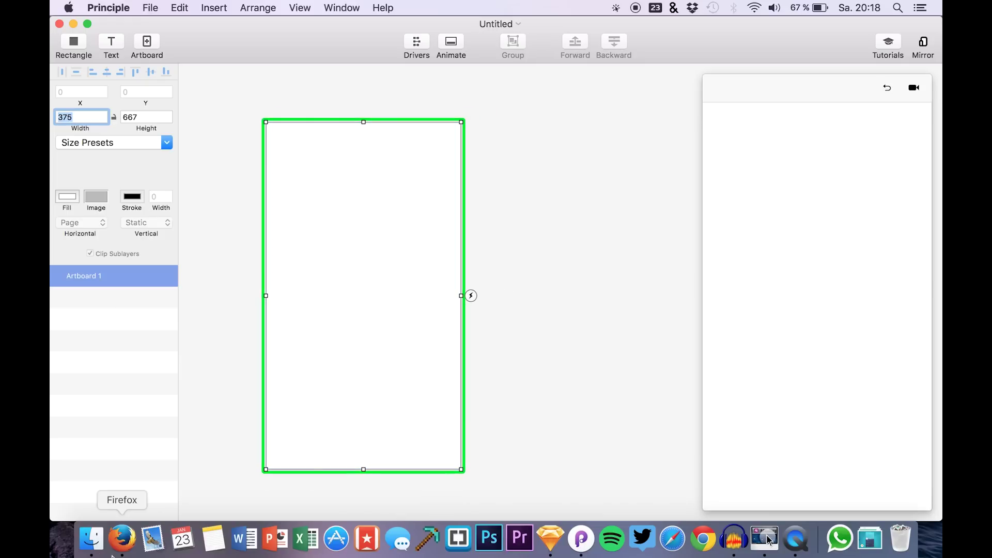
{"action": "left_click", "coordinate": [91, 538]}
Review album_page.png's file information, expanding its More Info, Open With and Comments sections
{"action": "left_click", "coordinate": [328, 122]}
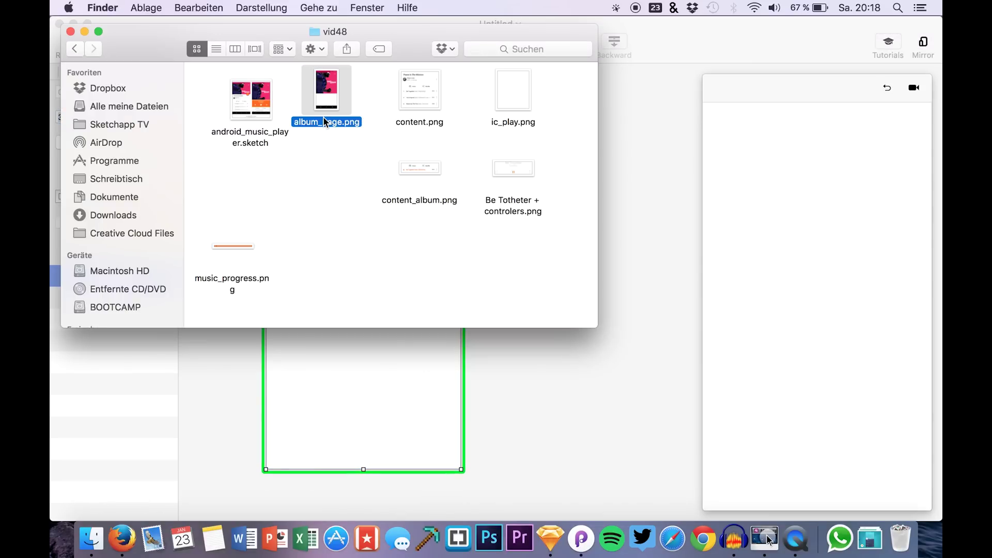
{"action": "right_click", "coordinate": [326, 122]}
{"action": "left_click", "coordinate": [363, 201]}
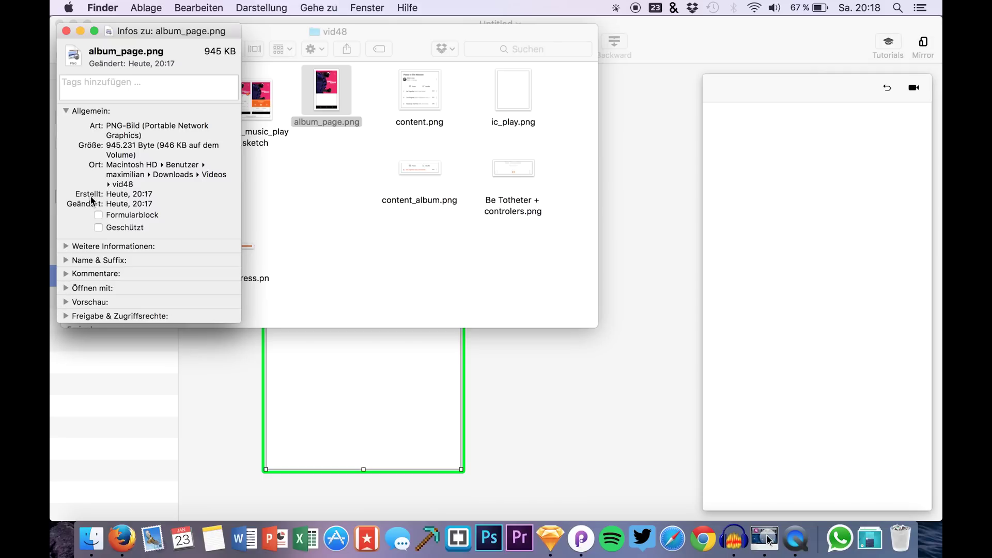
{"action": "left_click", "coordinate": [66, 246]}
{"action": "left_click", "coordinate": [67, 246]}
{"action": "left_click", "coordinate": [66, 288]}
{"action": "left_click", "coordinate": [66, 288]}
{"action": "left_click", "coordinate": [66, 274]}
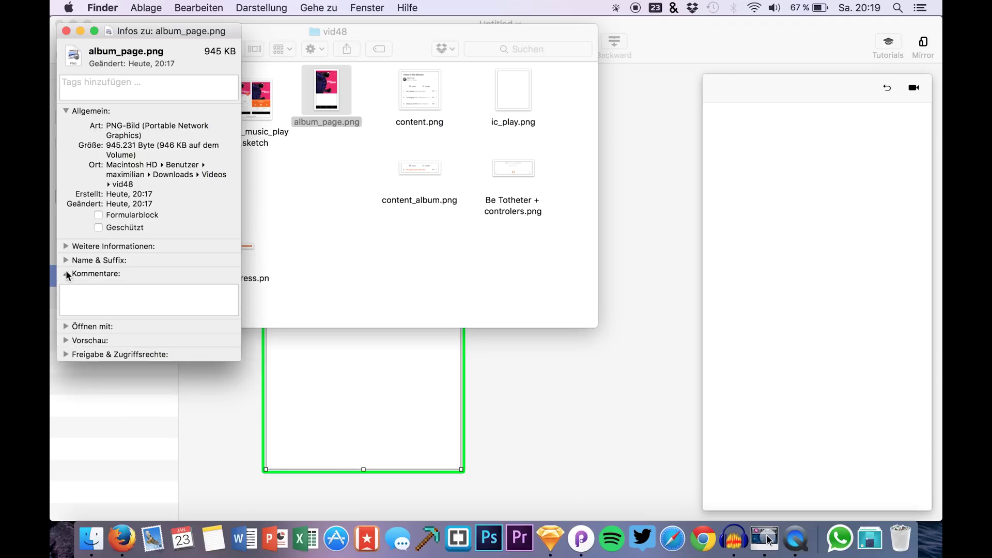
{"action": "left_click", "coordinate": [66, 274]}
Close the Info window and drag album_page.png onto Principle's Artboard 1
{"action": "left_click", "coordinate": [66, 31]}
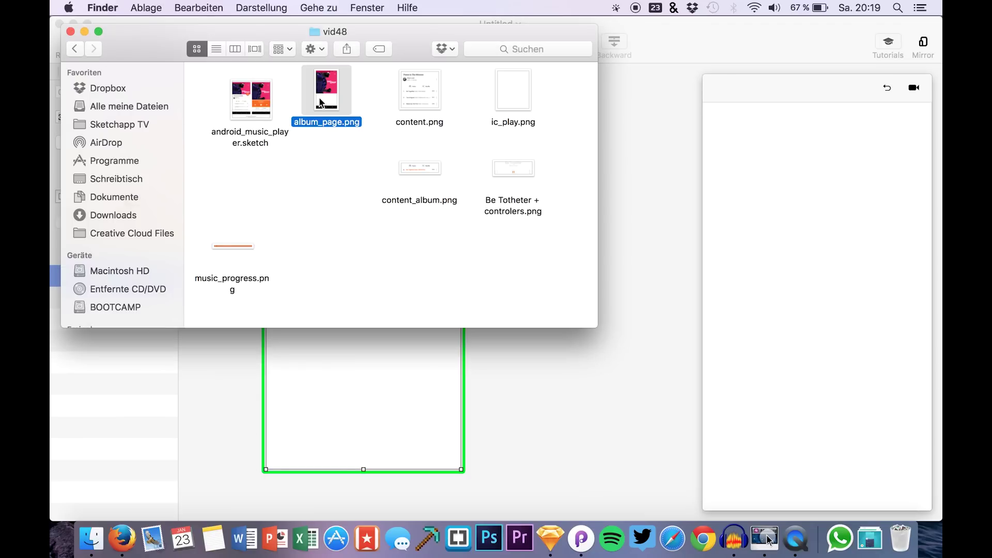
{"action": "left_click_drag", "start_coordinate": [321, 102], "coordinate": [344, 385]}
{"action": "left_click", "coordinate": [472, 455]}
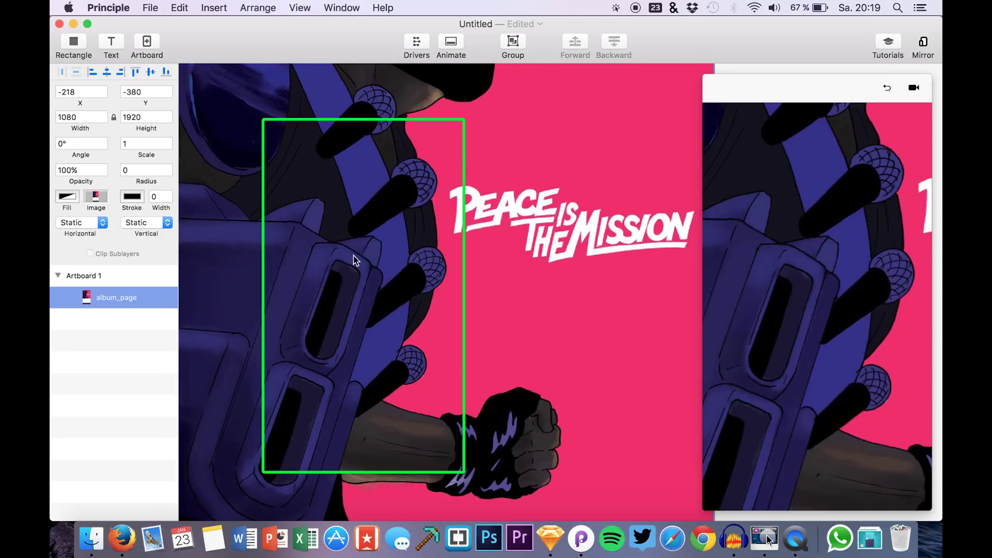
Resize Artboard 1 to width 1080 and height 1920
{"action": "left_click", "coordinate": [92, 275]}
{"action": "scroll", "coordinate": [418, 309], "scroll_direction": "down", "scroll_amount": 5}
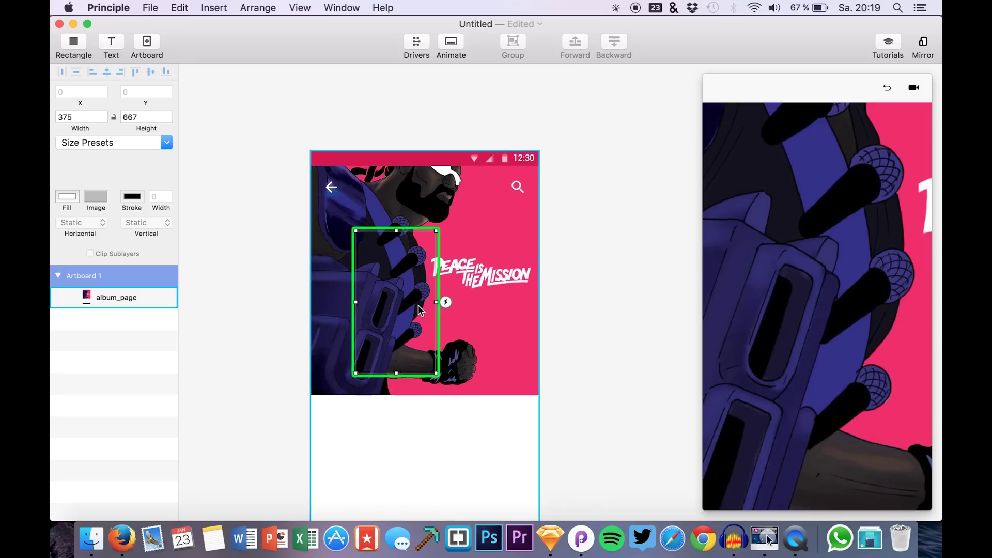
{"action": "double_click", "coordinate": [75, 114]}
{"action": "type", "text": "1080"}
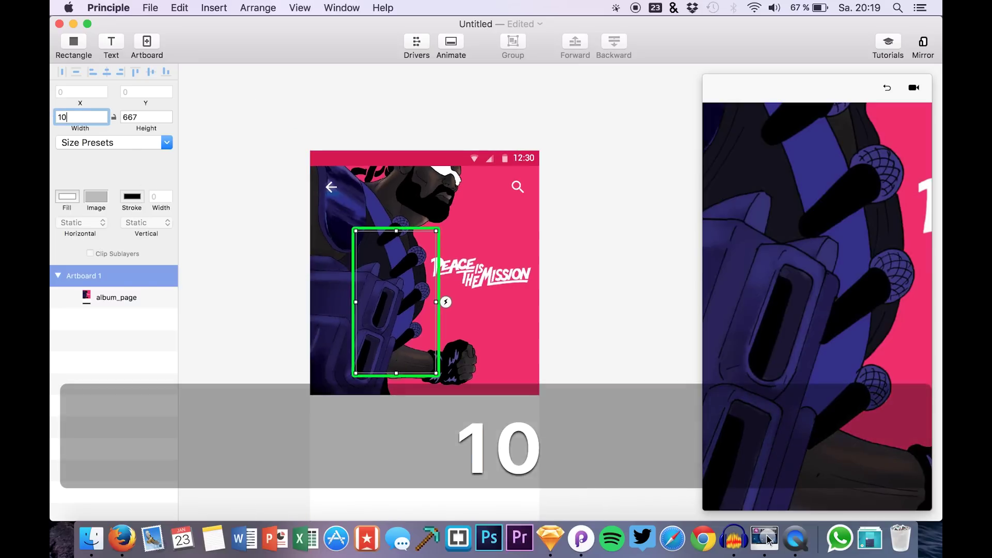
{"action": "key", "text": "Tab"}
{"action": "type", "text": "1920"}
{"action": "key", "text": "Return"}
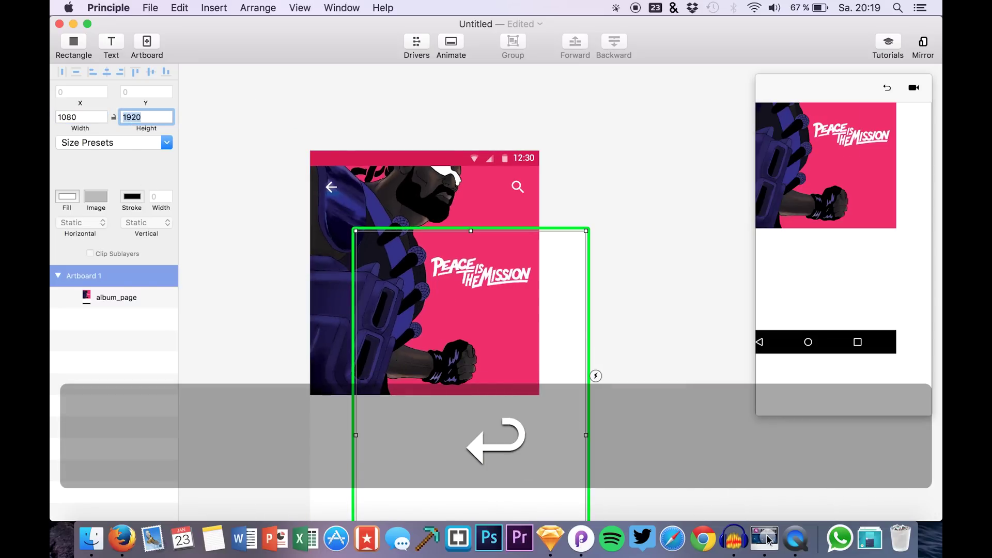
Move album_page to X 0, Y 0 so it fills the artboard, then bring Sketch forward
{"action": "left_click", "coordinate": [340, 203]}
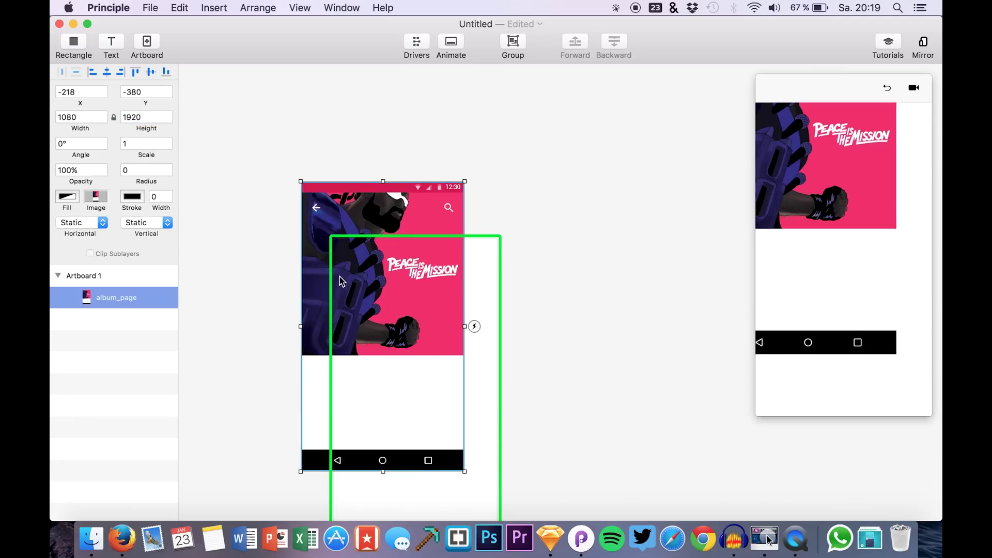
{"action": "left_click_drag", "start_coordinate": [340, 203], "coordinate": [378, 267]}
{"action": "scroll", "coordinate": [279, 299], "scroll_direction": "down", "scroll_amount": 5}
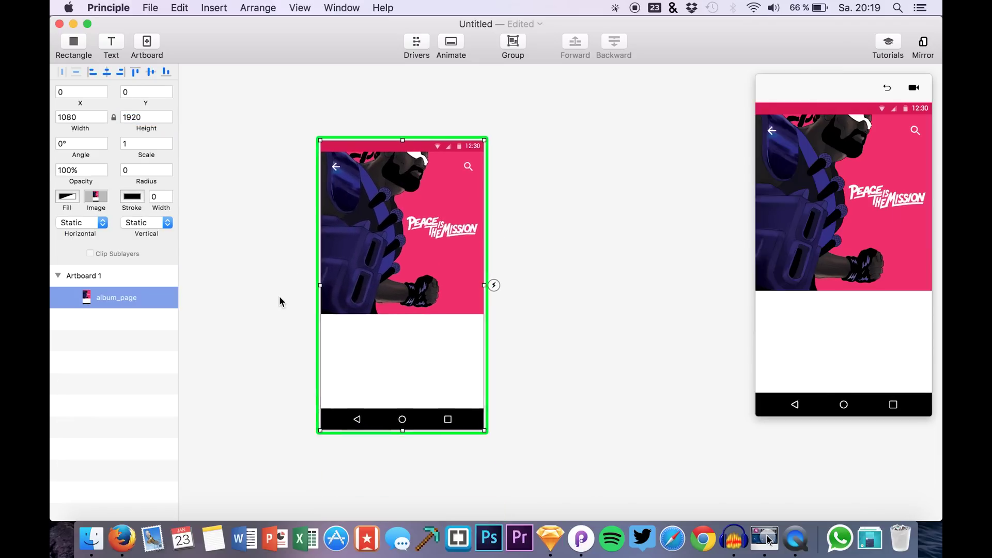
{"action": "scroll", "coordinate": [279, 299], "scroll_direction": "up", "scroll_amount": 3}
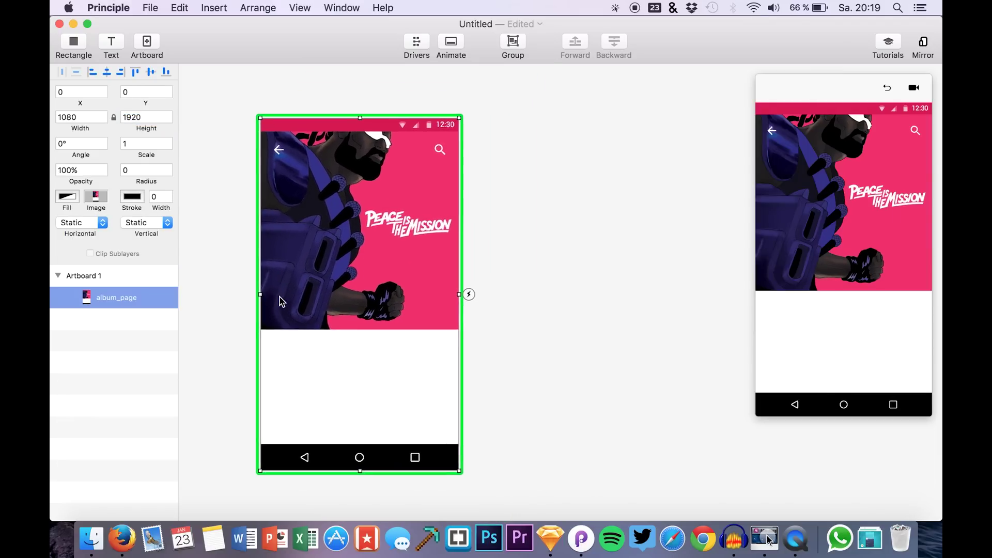
{"action": "left_click", "coordinate": [550, 538]}
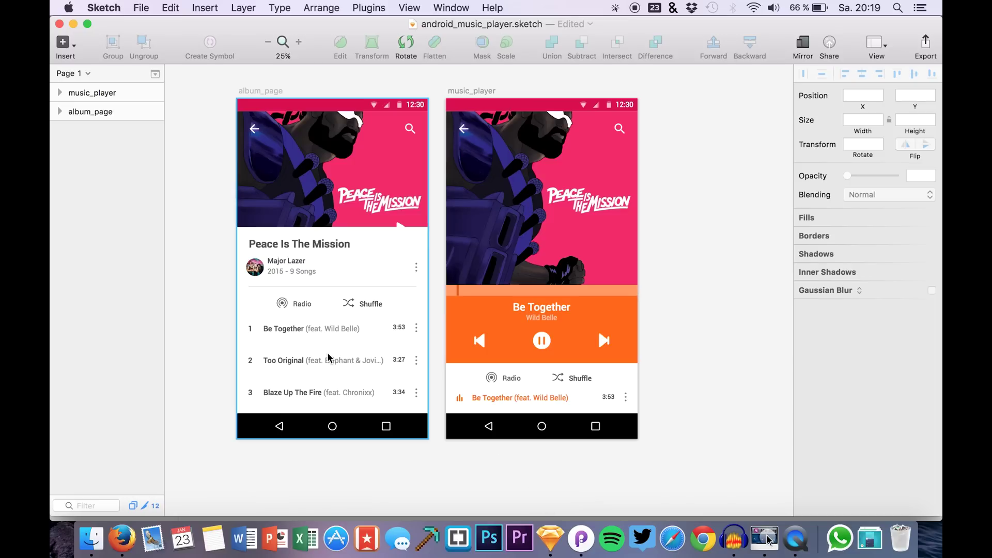
{"action": "scroll", "coordinate": [315, 264], "scroll_direction": "up", "scroll_amount": 1}
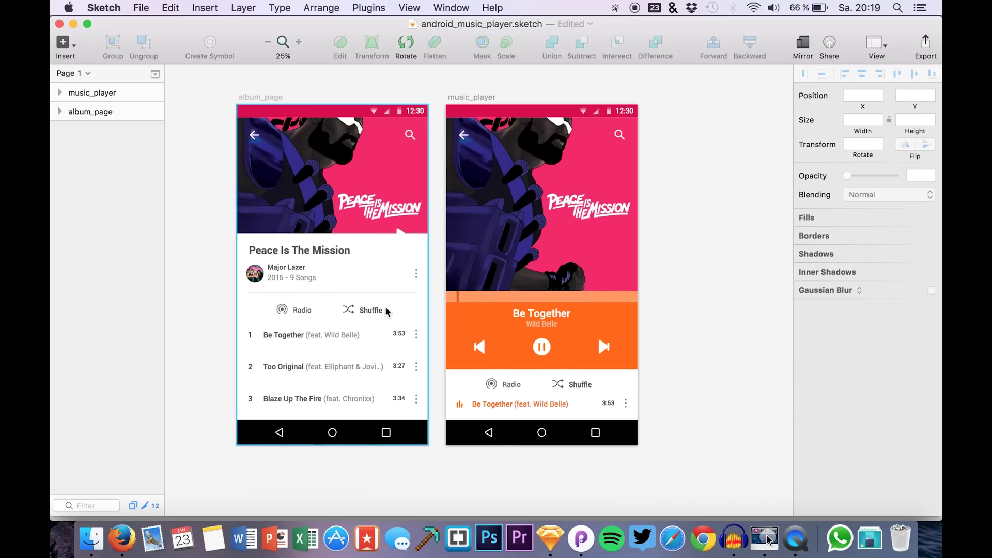
Import content.png from the vid48 folder onto Principle's Artboard 1
{"action": "left_click", "coordinate": [581, 538]}
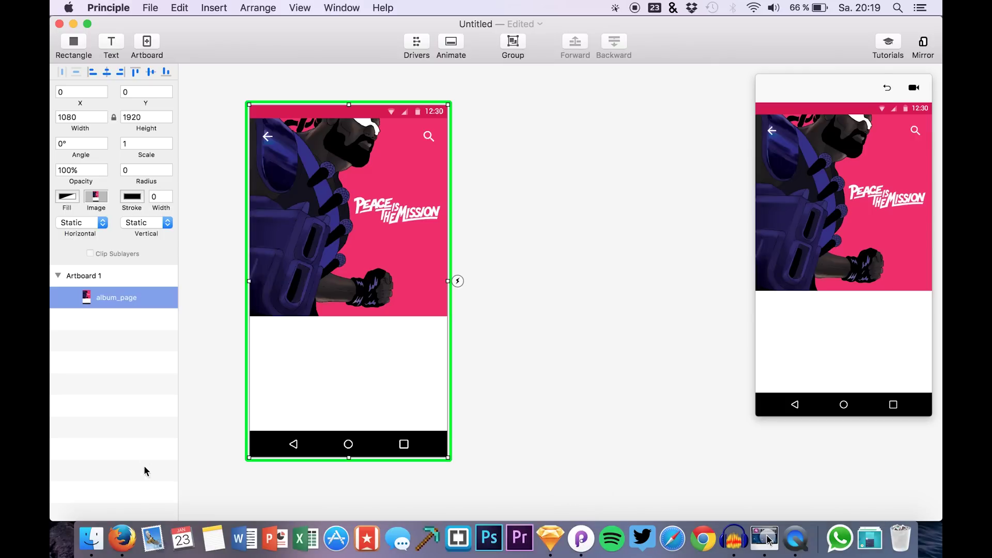
{"action": "left_click", "coordinate": [91, 538]}
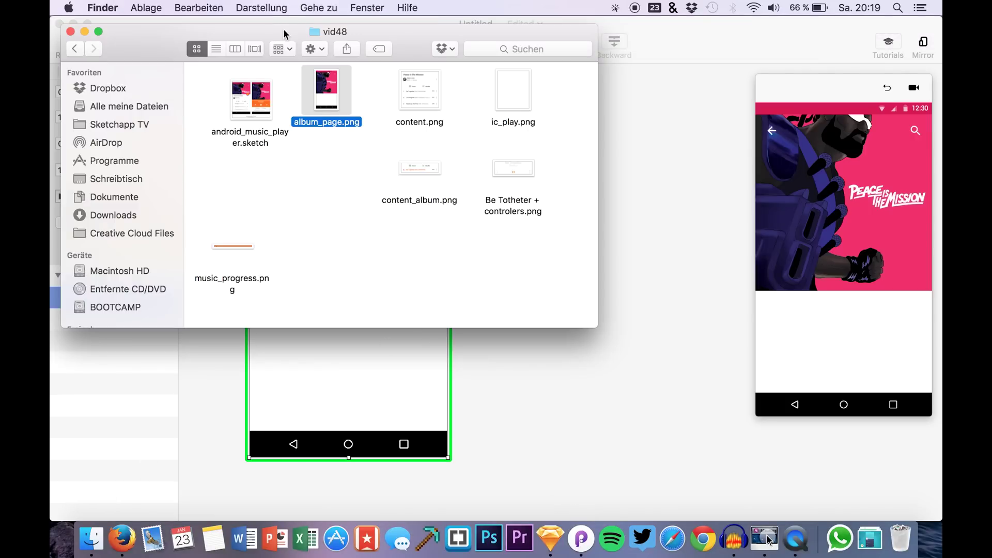
{"action": "left_click_drag", "start_coordinate": [284, 34], "coordinate": [583, 134]}
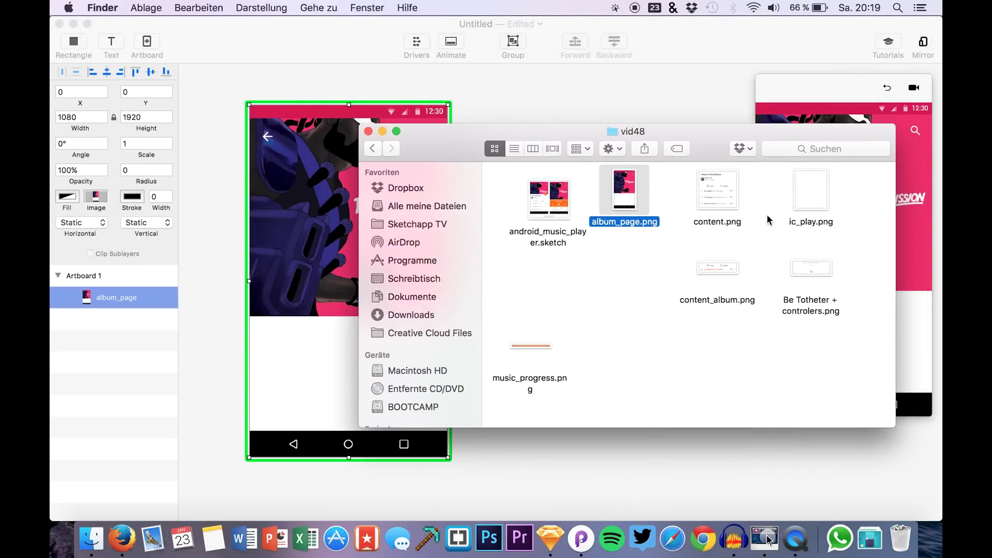
{"action": "left_click_drag", "start_coordinate": [717, 200], "coordinate": [330, 324]}
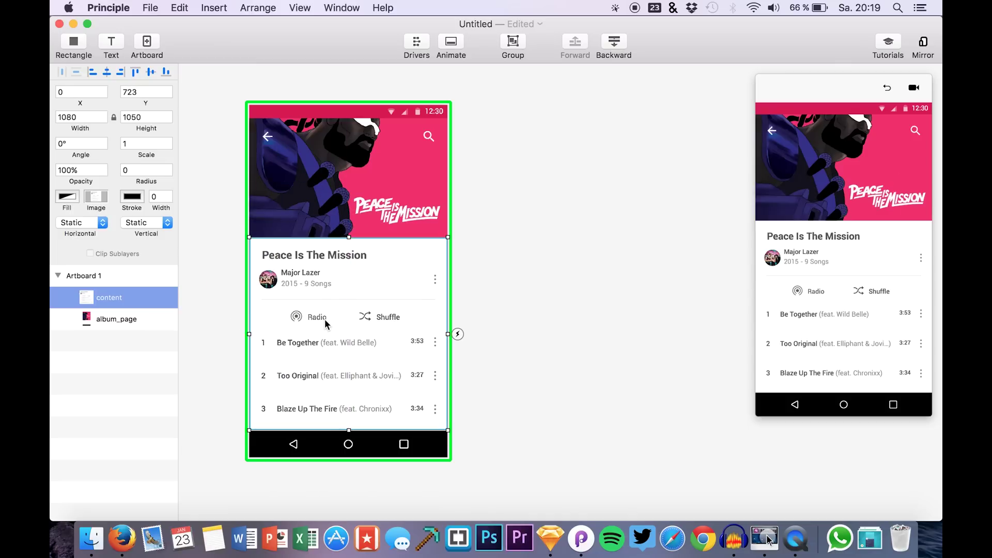
Nudge the content layer down to Y 725 and zoom out to view the whole artboard
{"action": "scroll", "coordinate": [333, 432], "scroll_direction": "up", "scroll_amount": 5}
{"action": "scroll", "coordinate": [332, 432], "scroll_direction": "down", "scroll_amount": 1}
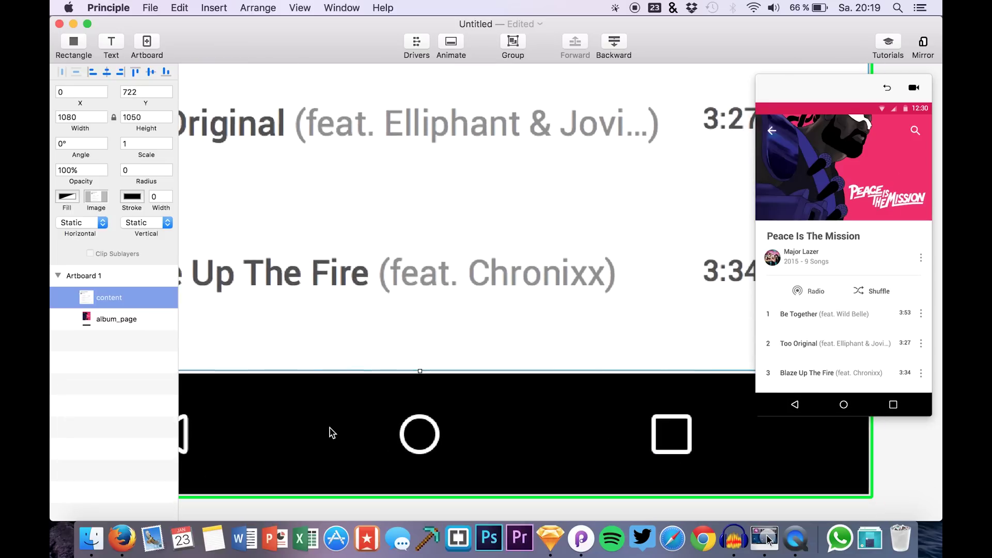
{"action": "scroll", "coordinate": [294, 446], "scroll_direction": "right", "scroll_amount": 5}
{"action": "key", "text": "Down"}
{"action": "key", "text": "Down"}
{"action": "key", "text": "Down"}
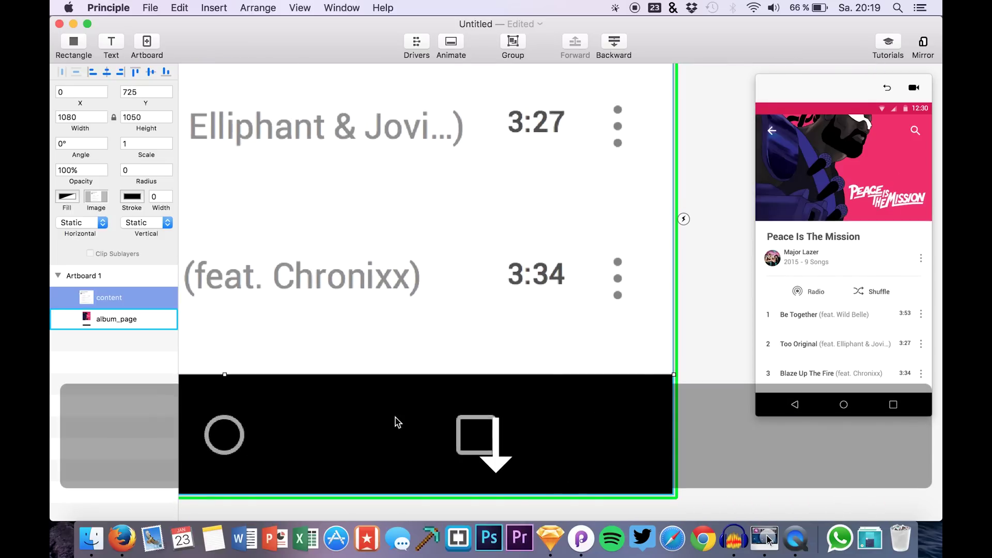
{"action": "left_click", "coordinate": [720, 333]}
{"action": "scroll", "coordinate": [720, 332], "scroll_direction": "up", "scroll_amount": 6}
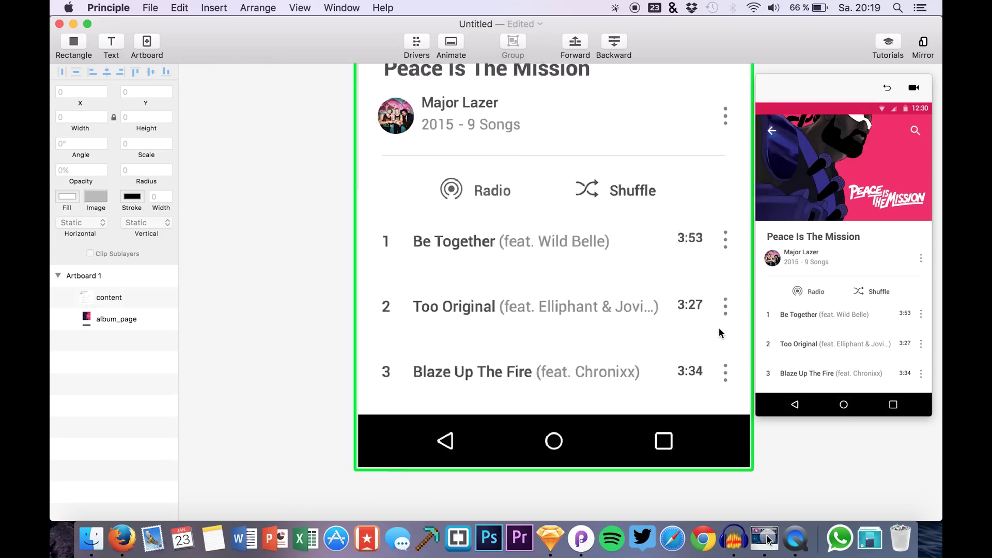
{"action": "scroll", "coordinate": [720, 332], "scroll_direction": "down", "scroll_amount": 6}
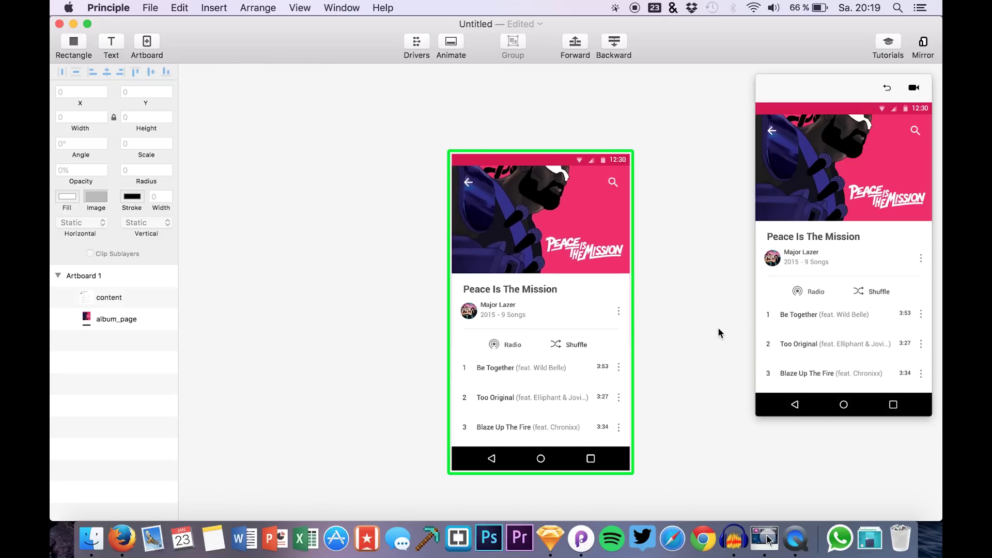
{"action": "scroll", "coordinate": [720, 332], "scroll_direction": "right", "scroll_amount": 5}
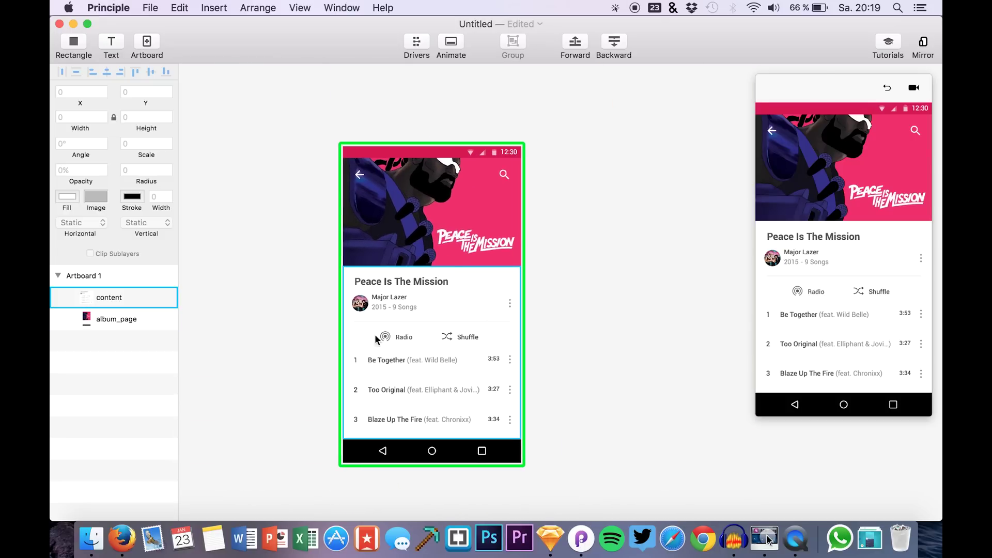
{"action": "left_click", "coordinate": [103, 297]}
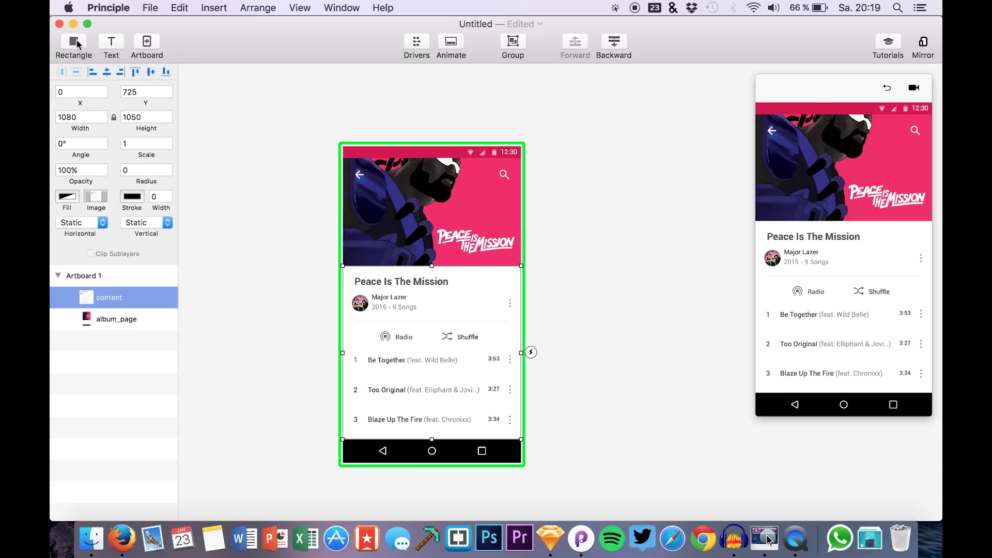
Add a 228×235 rectangle at 785,608 on the header's edge and round it with radius 153
{"action": "left_click", "coordinate": [61, 47]}
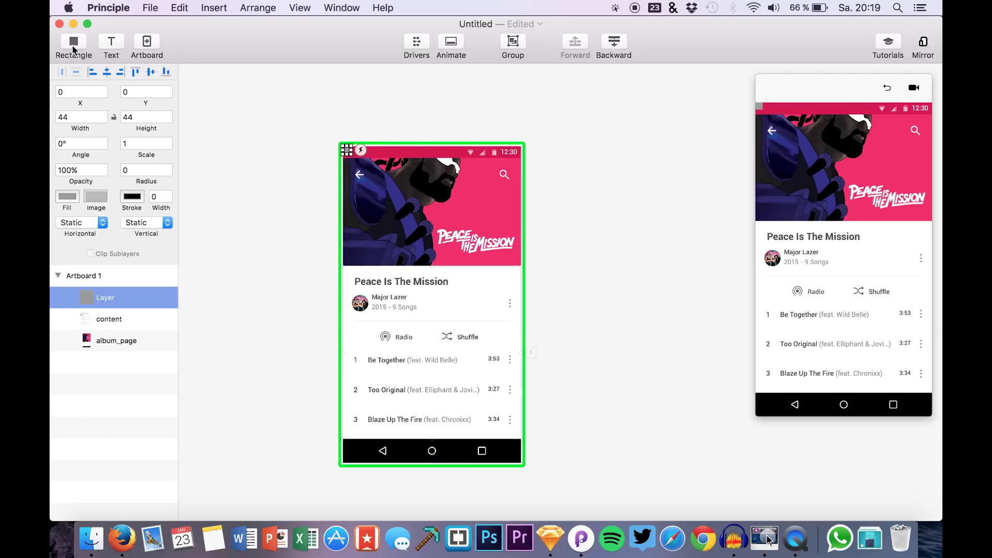
{"action": "left_click_drag", "start_coordinate": [355, 156], "coordinate": [491, 272]}
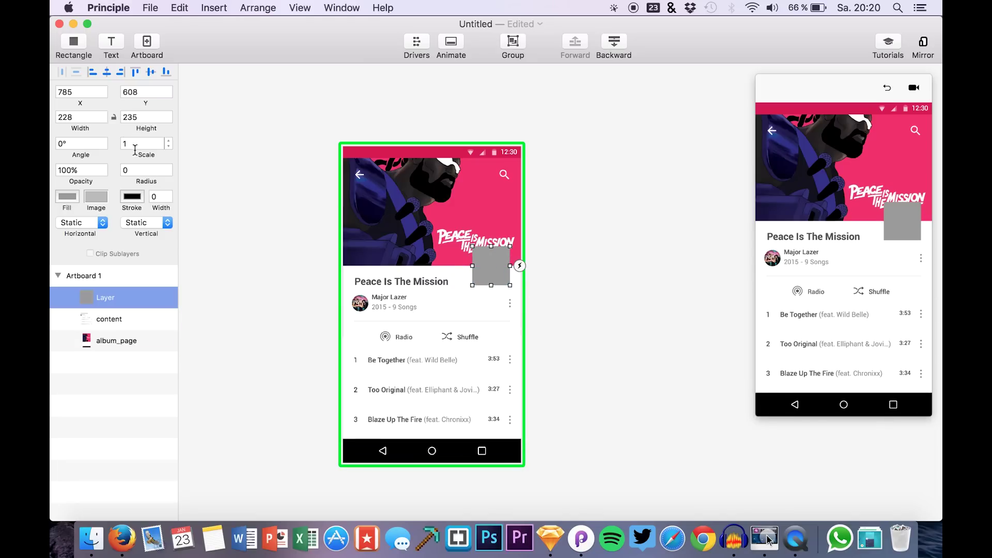
{"action": "left_click_drag", "start_coordinate": [193, 189], "coordinate": [249, 189]}
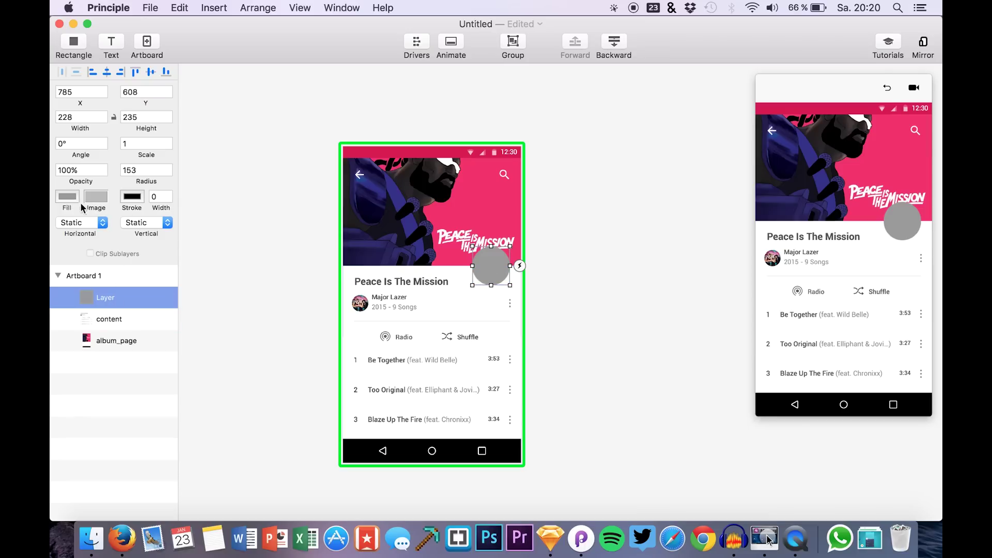
{"action": "left_click", "coordinate": [66, 199]}
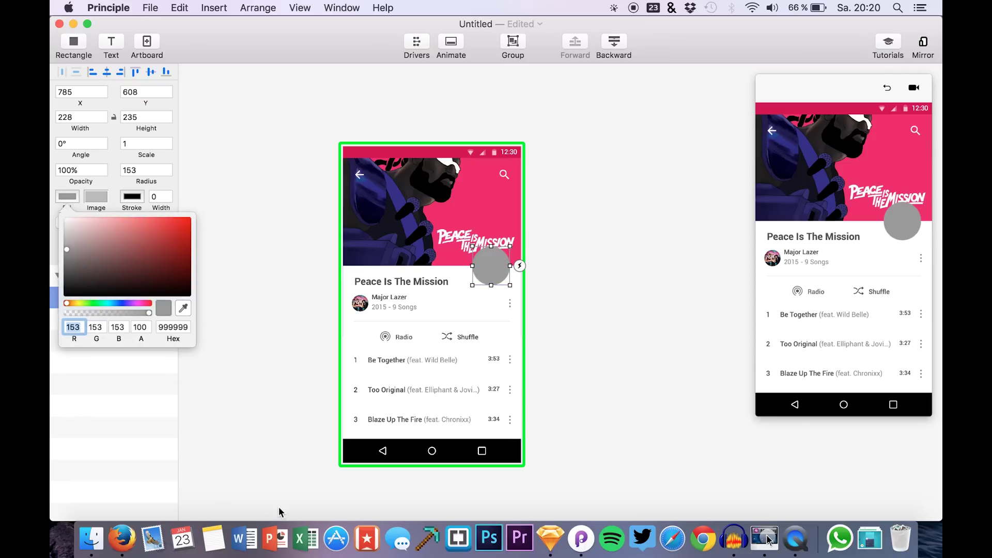
{"action": "left_click", "coordinate": [551, 539]}
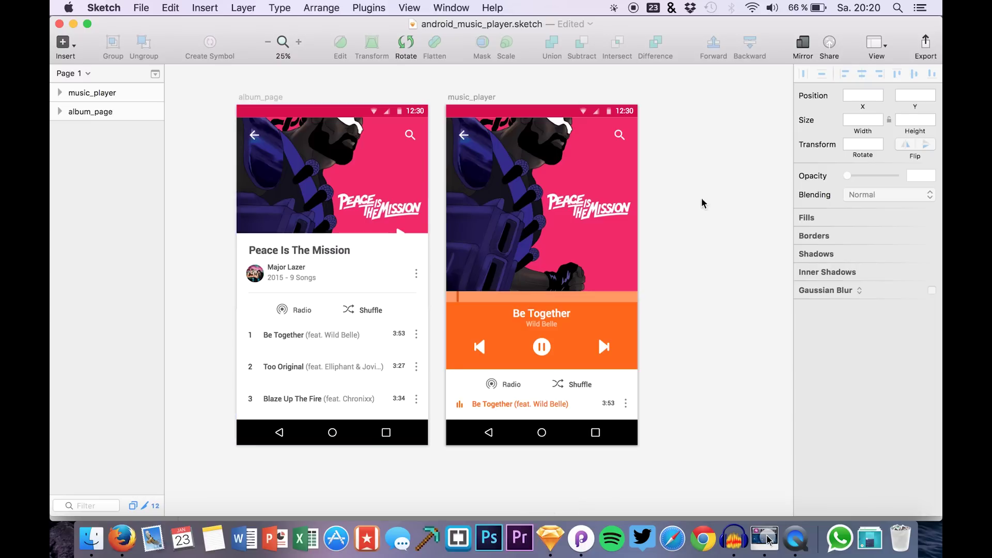
Copy the FF671B hex value from bg_music's fill inside Sketch's music_player group
{"action": "left_click", "coordinate": [505, 321]}
{"action": "double_click", "coordinate": [505, 321]}
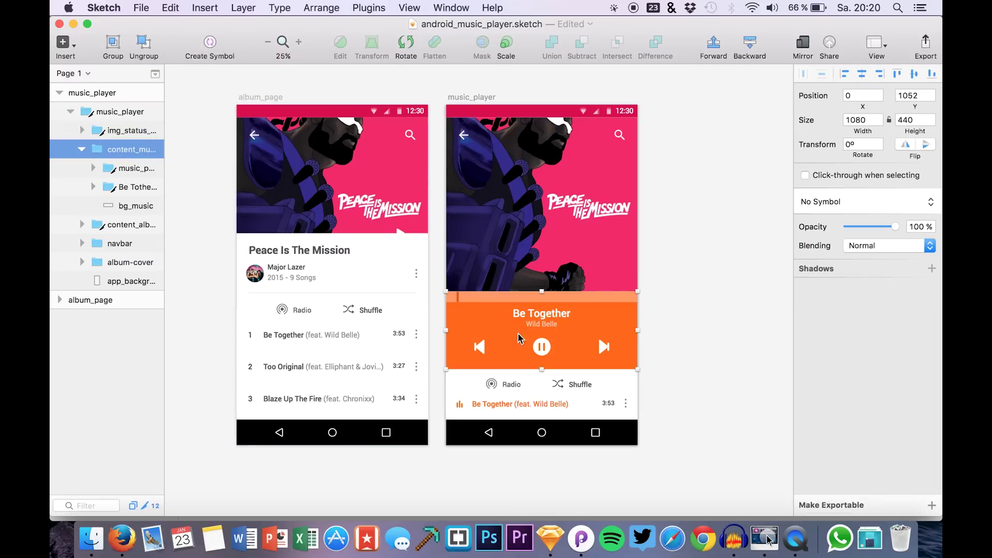
{"action": "left_click", "coordinate": [126, 206]}
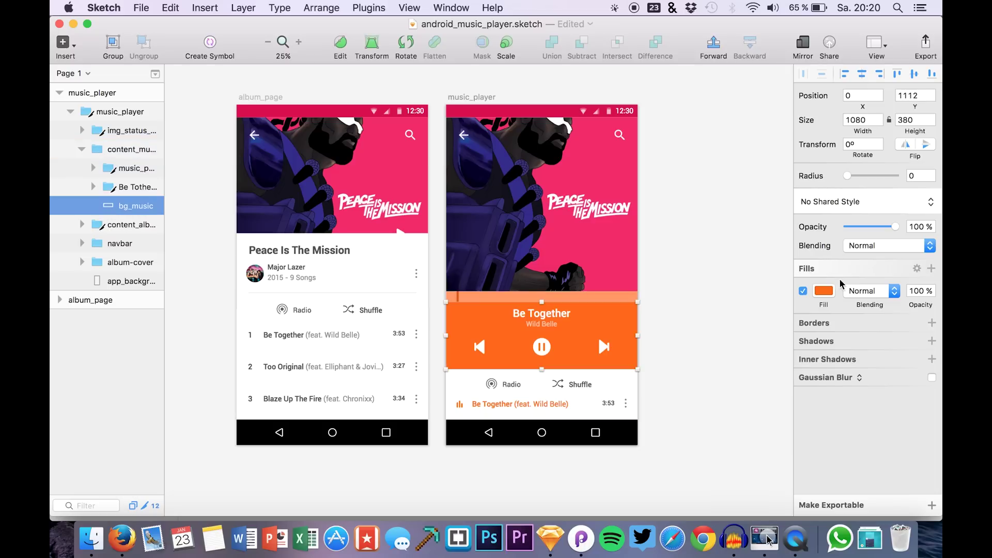
{"action": "left_click", "coordinate": [824, 291]}
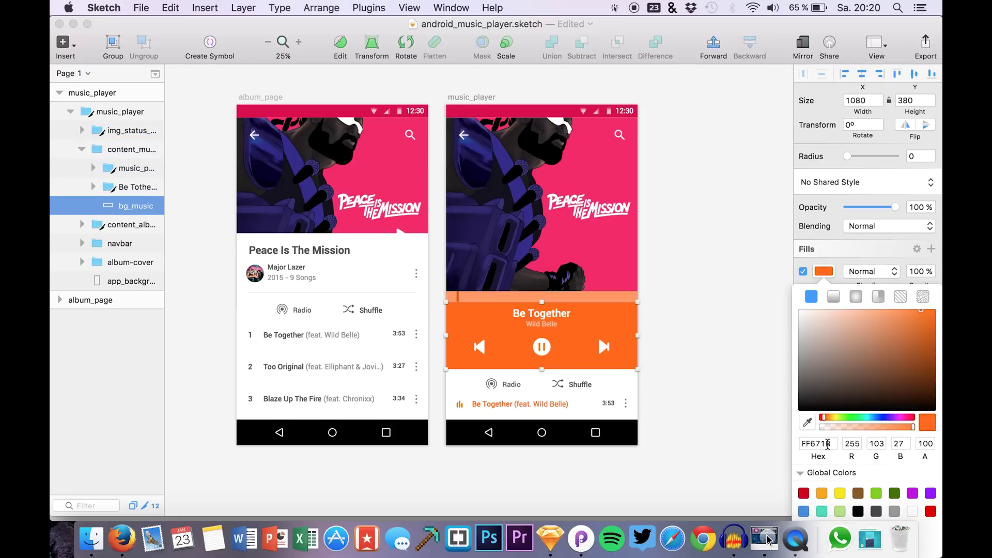
{"action": "key", "text": "super+c"}
{"action": "left_click", "coordinate": [582, 538]}
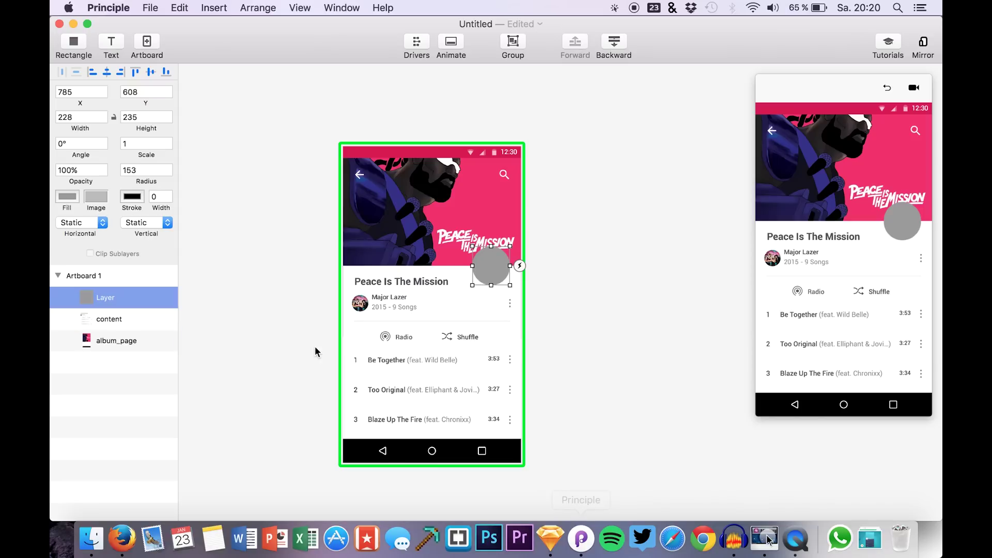
Paste FF671B as the circle's hex fill colour
{"action": "left_click", "coordinate": [62, 196]}
{"action": "left_click", "coordinate": [166, 327]}
{"action": "key", "text": "super+v"}
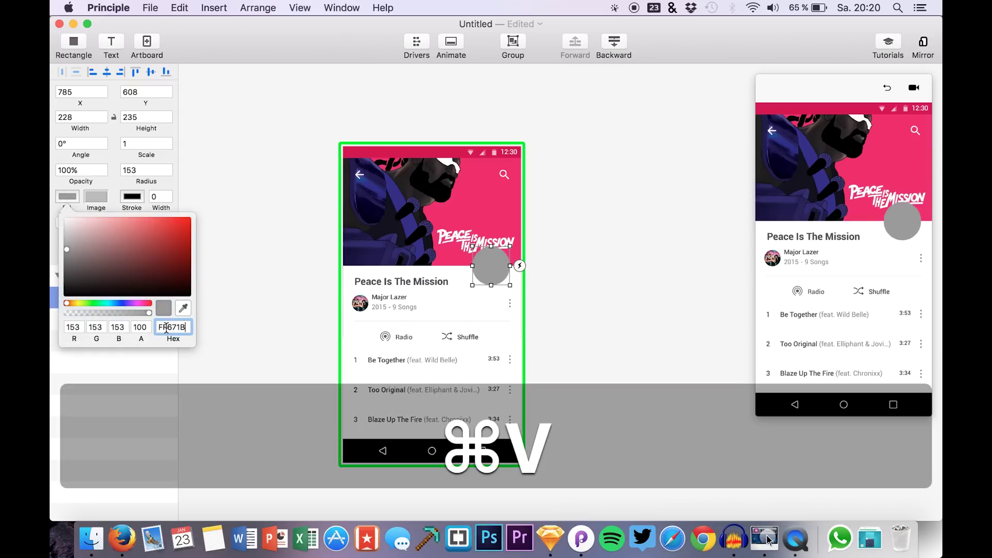
{"action": "key", "text": "Return"}
{"action": "left_click", "coordinate": [299, 281]}
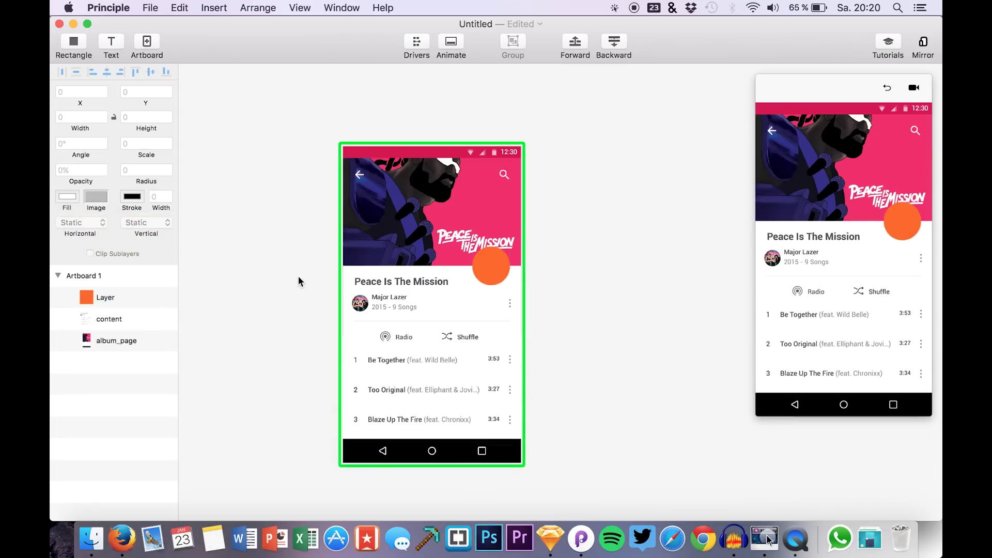
Nudge the orange circle right to X 810
{"action": "left_click", "coordinate": [497, 281]}
{"action": "key", "text": "Right"}
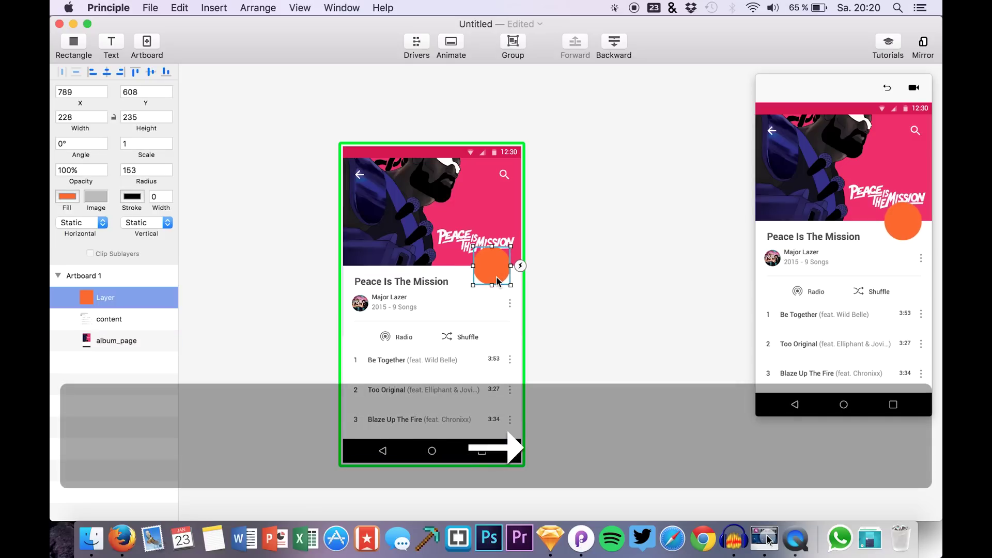
{"action": "key", "text": "shift+Right"}
{"action": "key", "text": "shift+Right"}
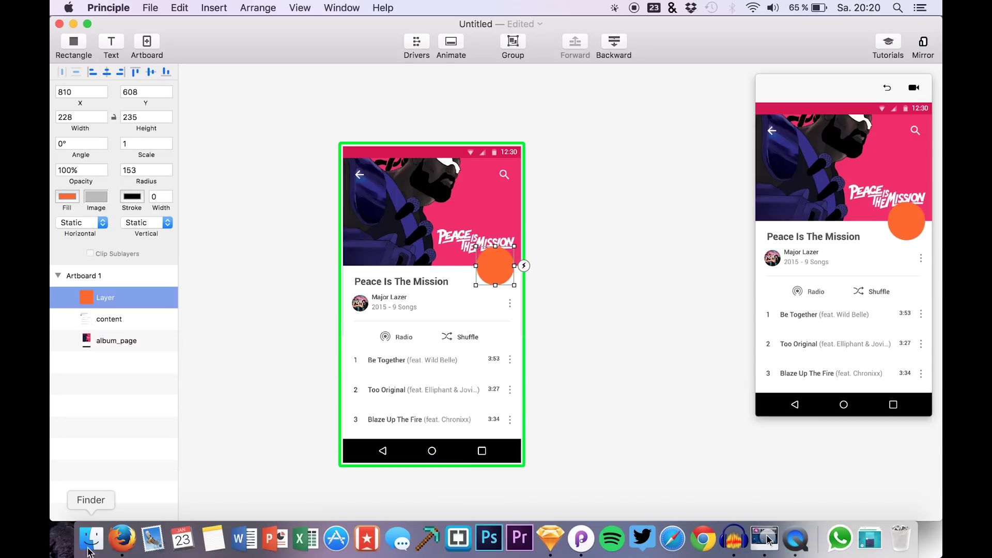
{"action": "left_click", "coordinate": [91, 539]}
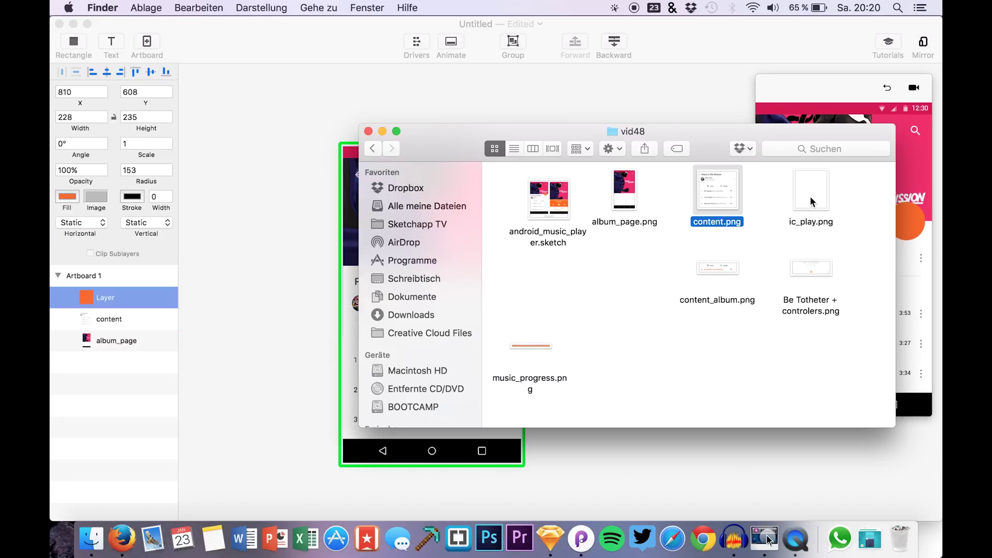
Drop ic_play.png onto the canvas, creating Artboard 2, and select its 45×53 ic_play layer
{"action": "left_click_drag", "start_coordinate": [813, 201], "coordinate": [253, 266]}
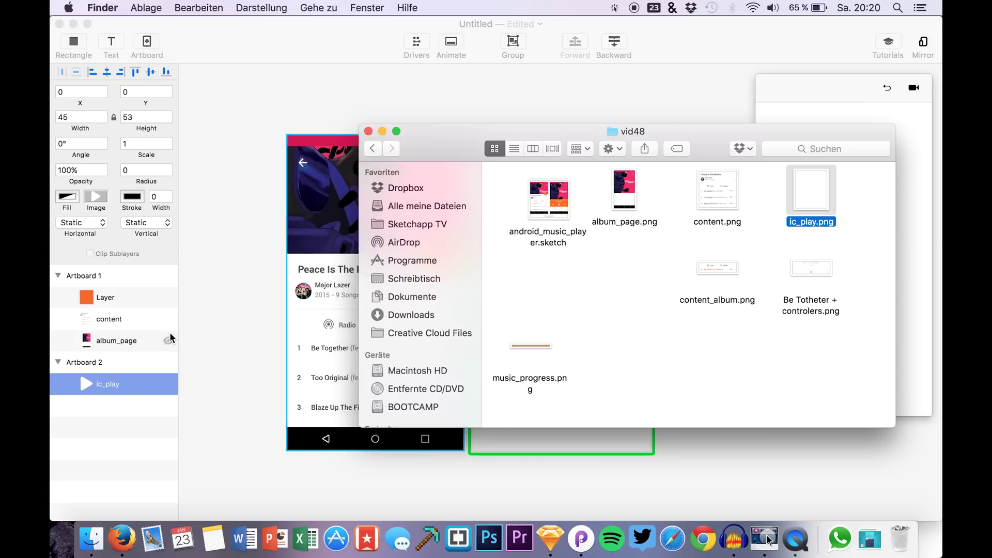
{"action": "key", "text": "super+z"}
{"action": "left_click", "coordinate": [104, 373]}
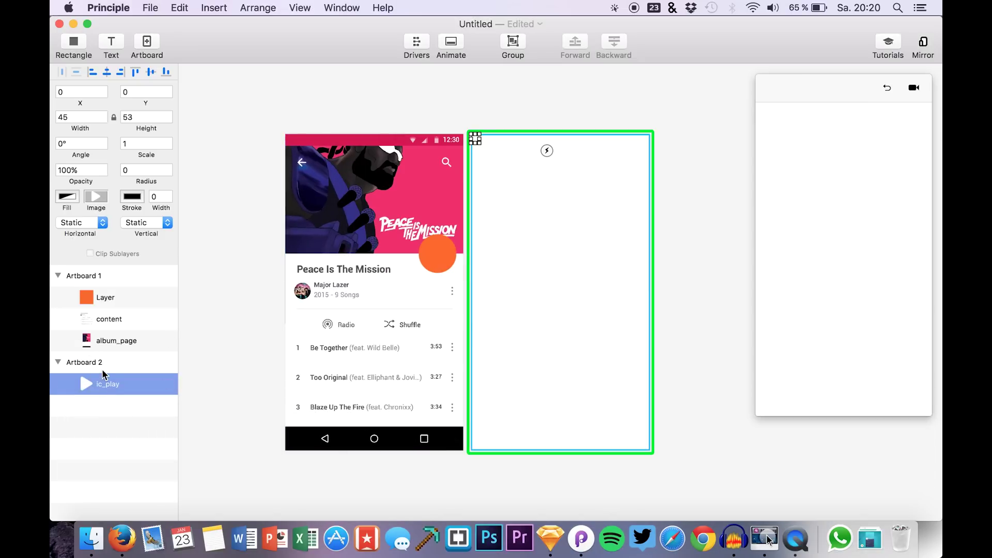
{"action": "key", "text": "BackSpace"}
{"action": "key", "text": "super+z"}
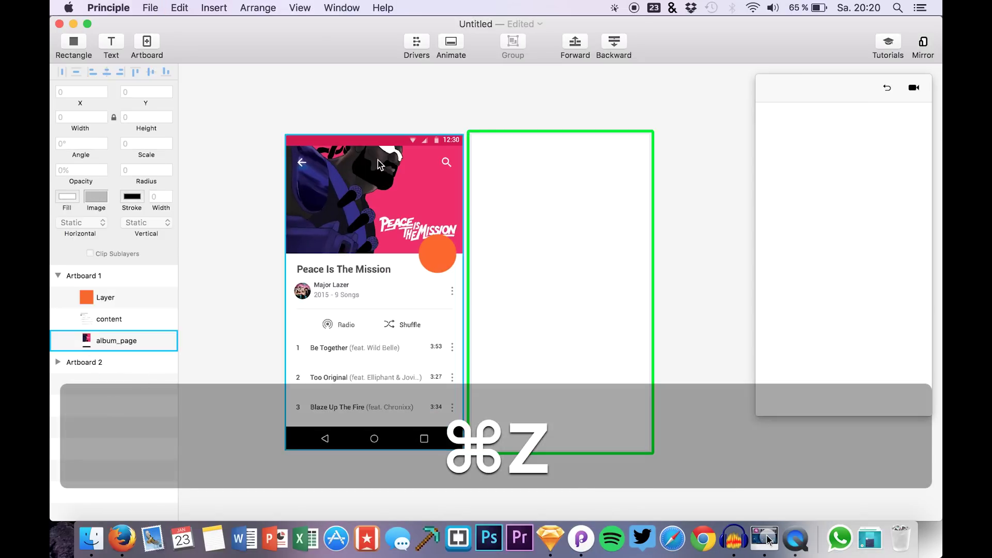
{"action": "left_click", "coordinate": [58, 362]}
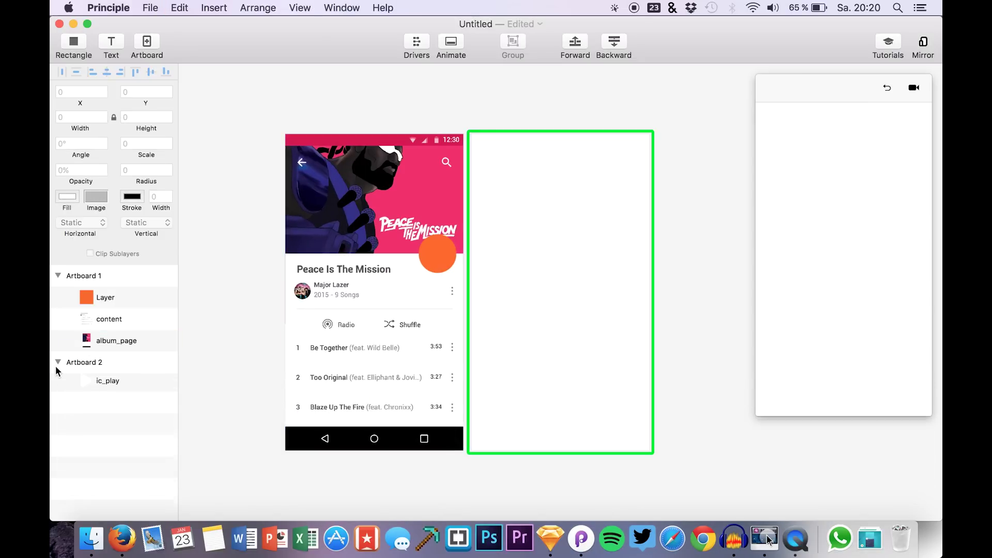
{"action": "left_click", "coordinate": [89, 385]}
{"action": "key", "text": "shift"}
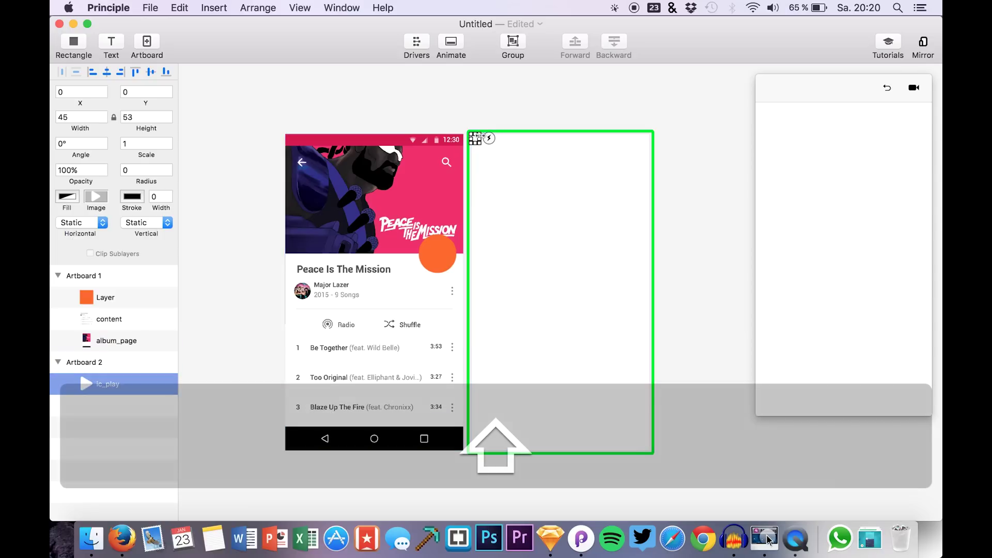
Move the ic_play icon into Artboard 1 at 925,699, centred on the orange circle
{"action": "scroll", "coordinate": [473, 139], "scroll_direction": "up", "scroll_amount": 5}
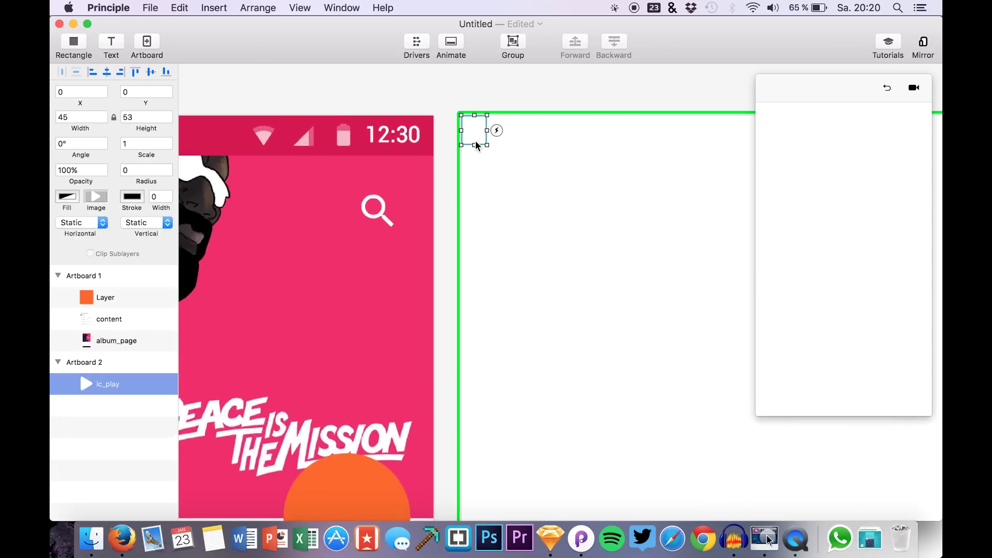
{"action": "left_click_drag", "start_coordinate": [472, 137], "coordinate": [358, 412]}
{"action": "scroll", "coordinate": [357, 233], "scroll_direction": "down", "scroll_amount": 5}
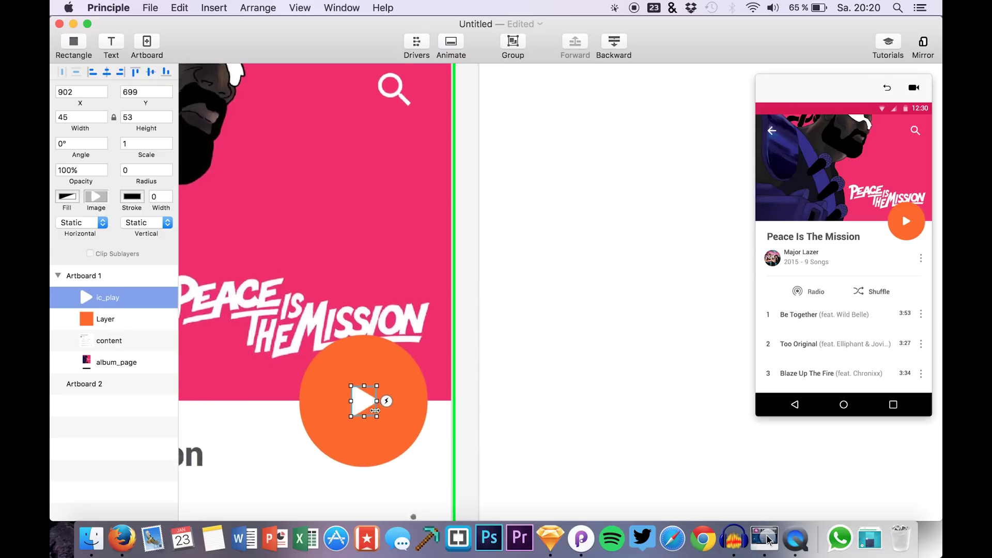
{"action": "scroll", "coordinate": [376, 411], "scroll_direction": "down", "scroll_amount": 5}
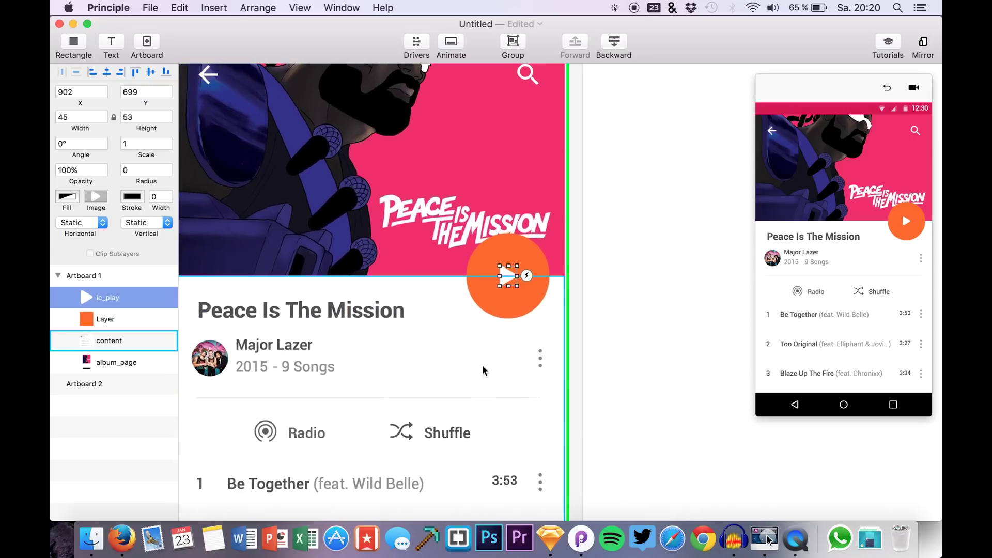
{"action": "left_click", "coordinate": [906, 221]}
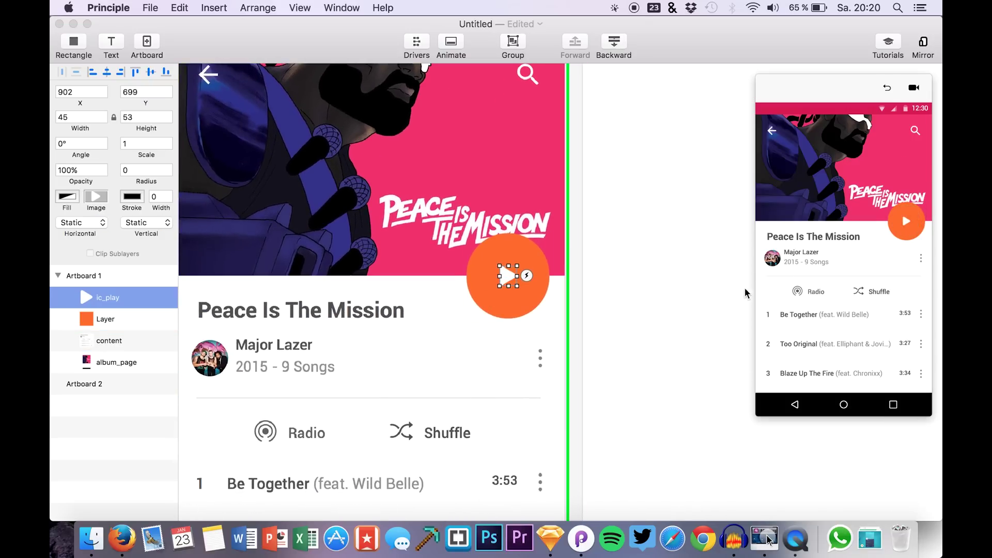
Shrink the orange circle proportionally to about 183 × 189 and nudge it up
{"action": "left_click", "coordinate": [486, 256]}
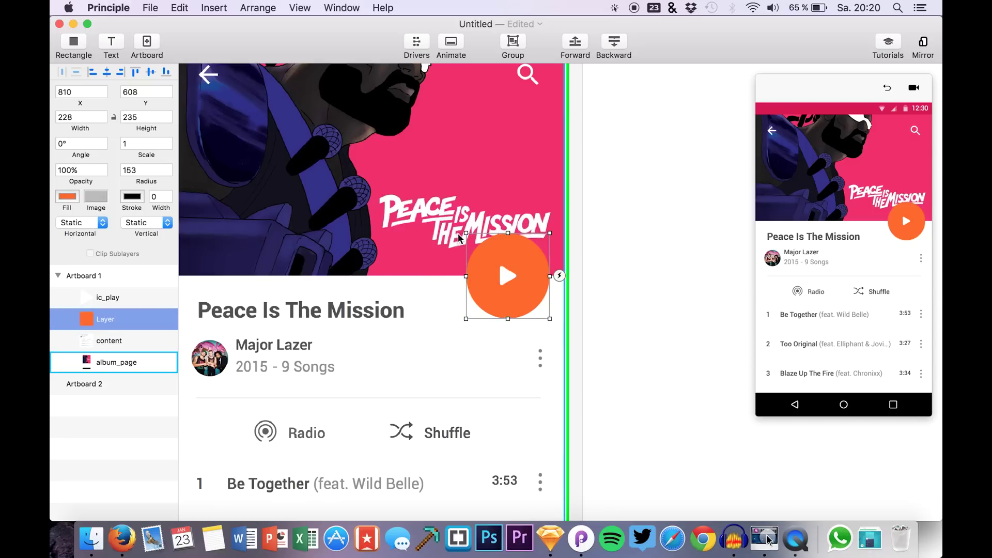
{"action": "key", "text": "shift"}
{"action": "left_click_drag", "start_coordinate": [465, 231], "coordinate": [483, 252]}
{"action": "key", "text": "shift+Up"}
{"action": "key", "text": "shift+Up"}
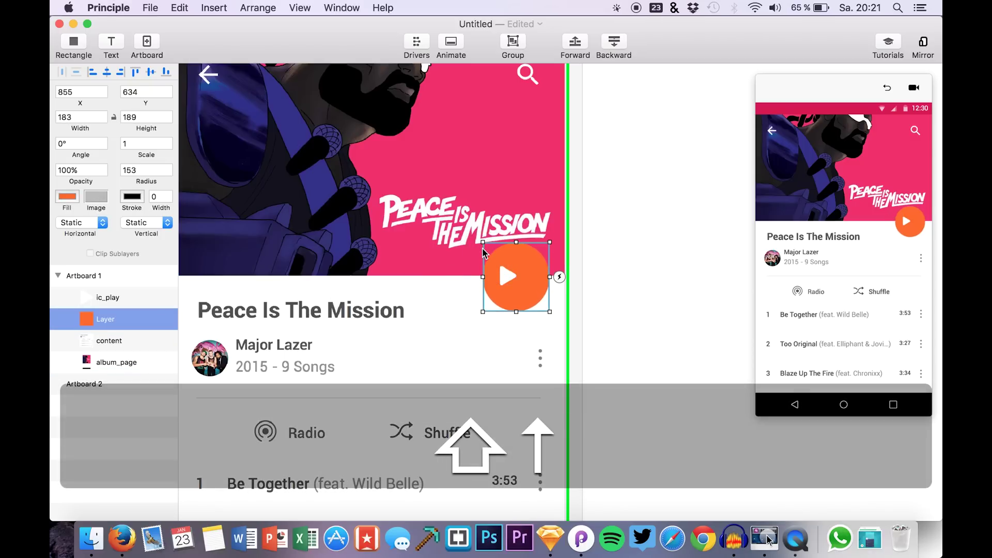
{"action": "key", "text": "Up"}
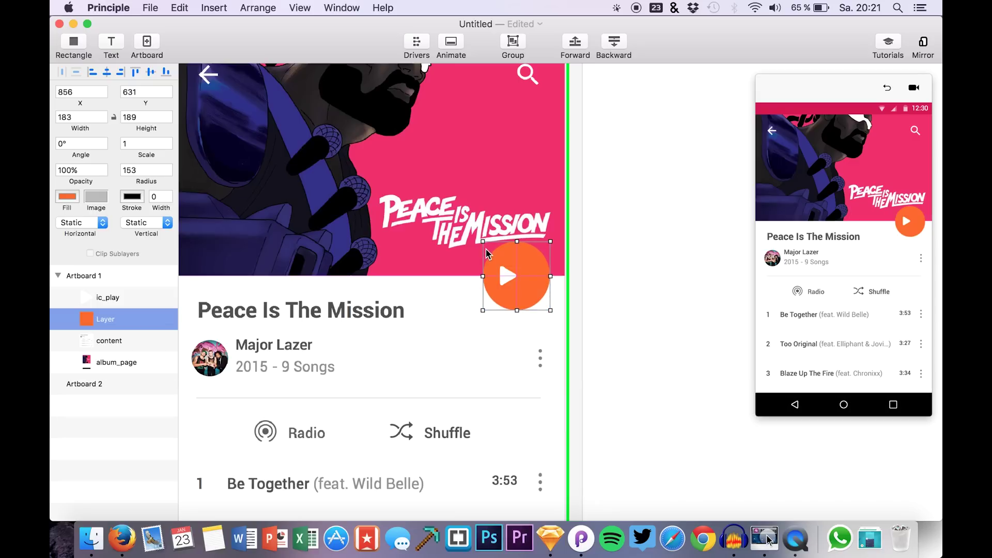
Review the album page layers zoomed out, then bring up Sketch and close its colour picker
{"action": "left_click", "coordinate": [509, 284]}
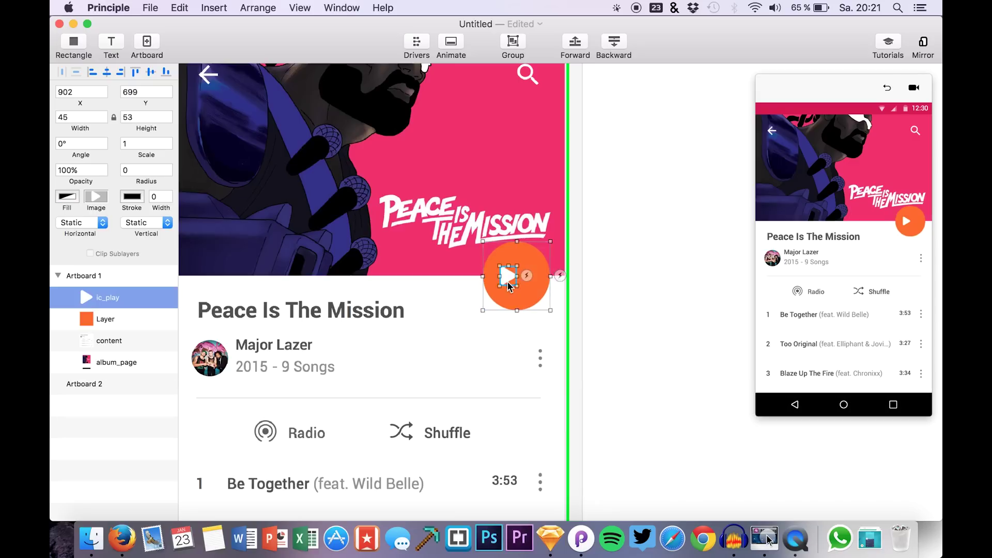
{"action": "left_click", "coordinate": [644, 334]}
{"action": "left_click", "coordinate": [558, 296]}
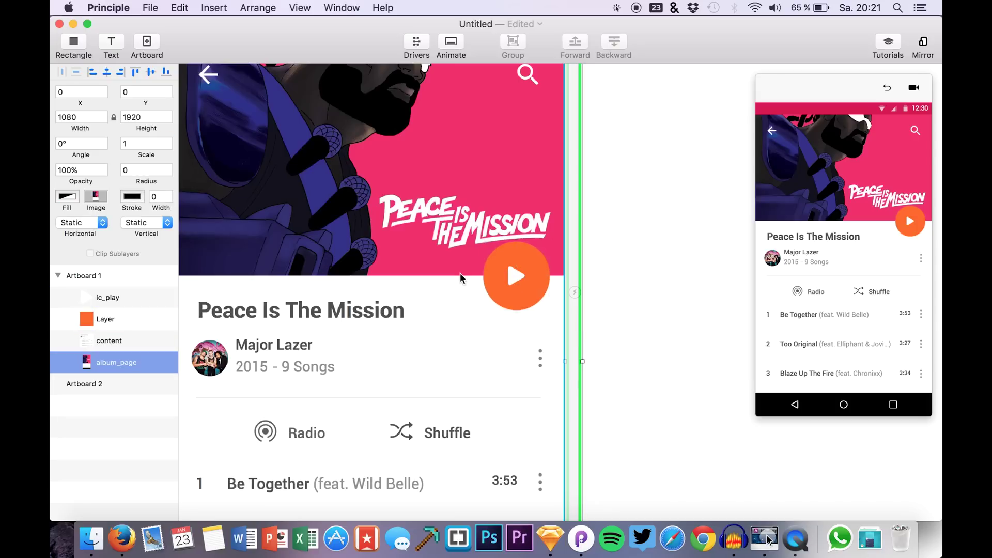
{"action": "scroll", "coordinate": [602, 295], "scroll_direction": "down", "scroll_amount": 3}
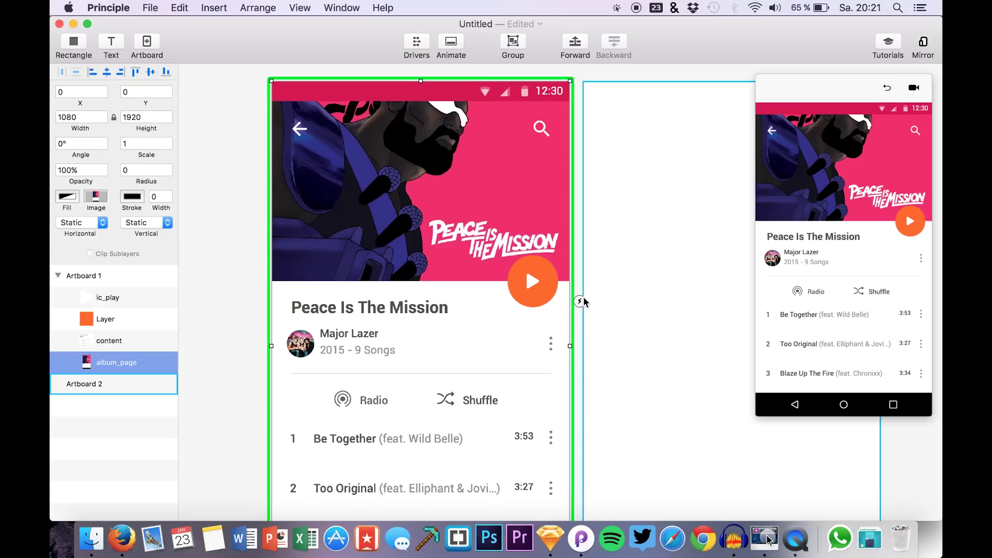
{"action": "left_click", "coordinate": [219, 228]}
{"action": "scroll", "coordinate": [219, 228], "scroll_direction": "down", "scroll_amount": 3}
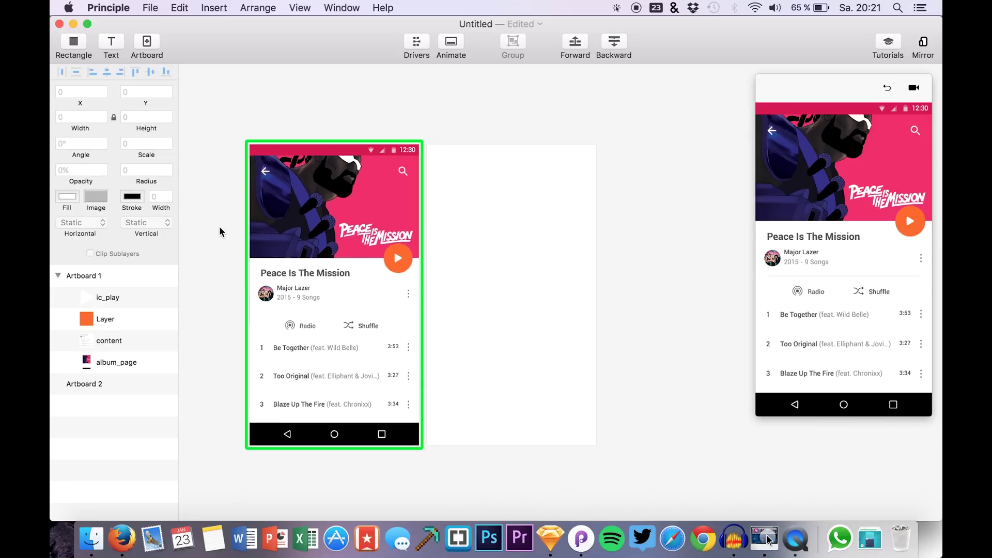
{"action": "left_click", "coordinate": [551, 539]}
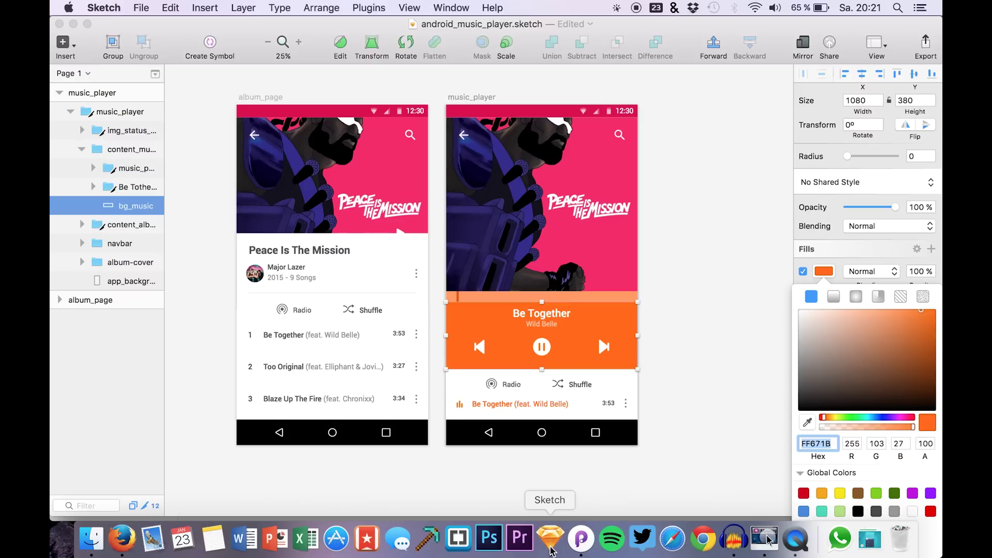
{"action": "left_click", "coordinate": [221, 254]}
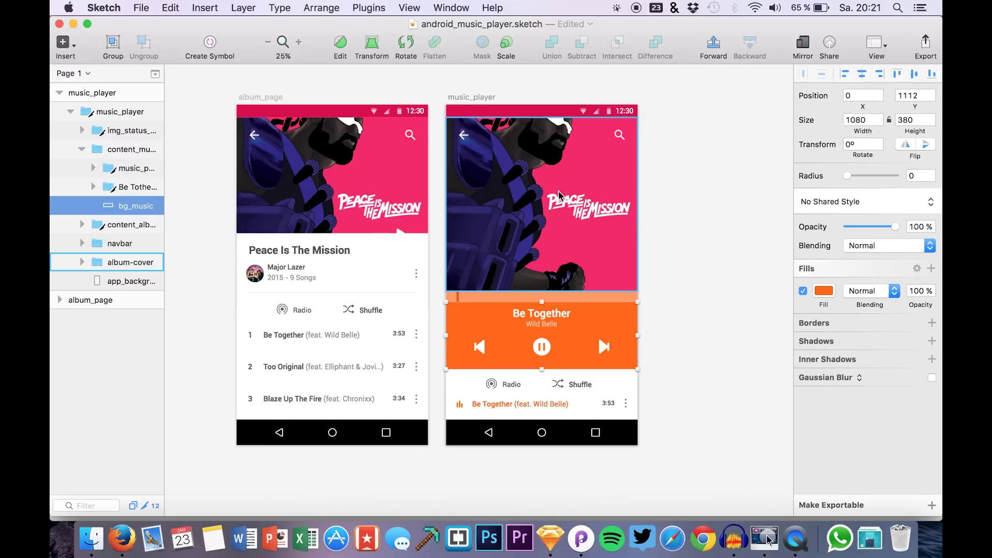
Replace the empty Artboard 2 with a pasted copy of Artboard 1
{"action": "left_click", "coordinate": [581, 538]}
{"action": "left_click", "coordinate": [106, 397]}
{"action": "key", "text": "BackSpace"}
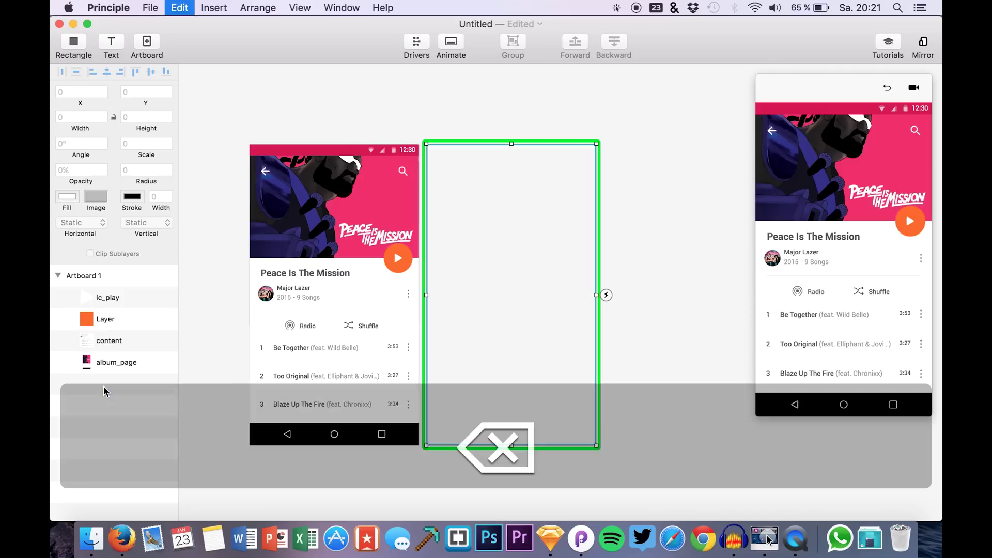
{"action": "left_click", "coordinate": [78, 275]}
{"action": "key", "text": "super+v"}
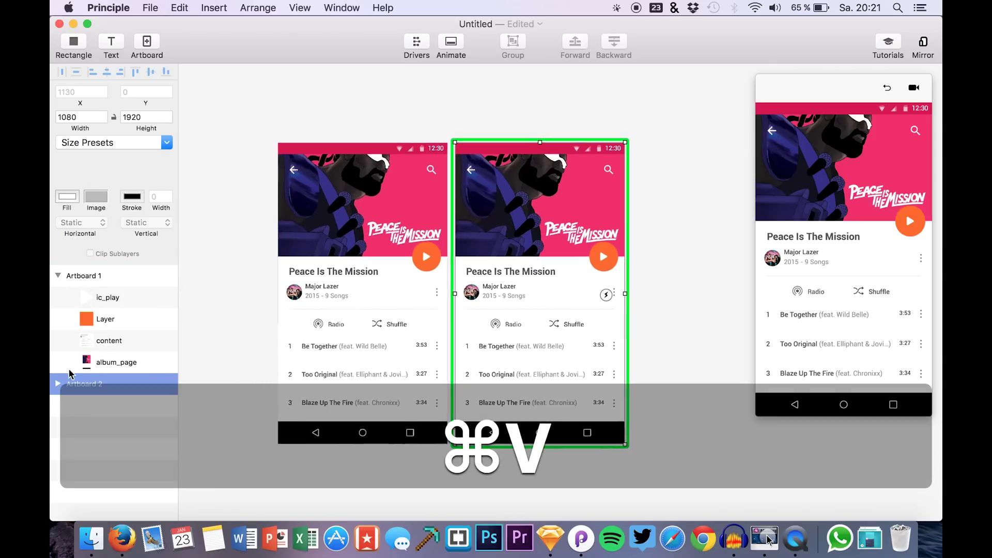
{"action": "left_click", "coordinate": [58, 384]}
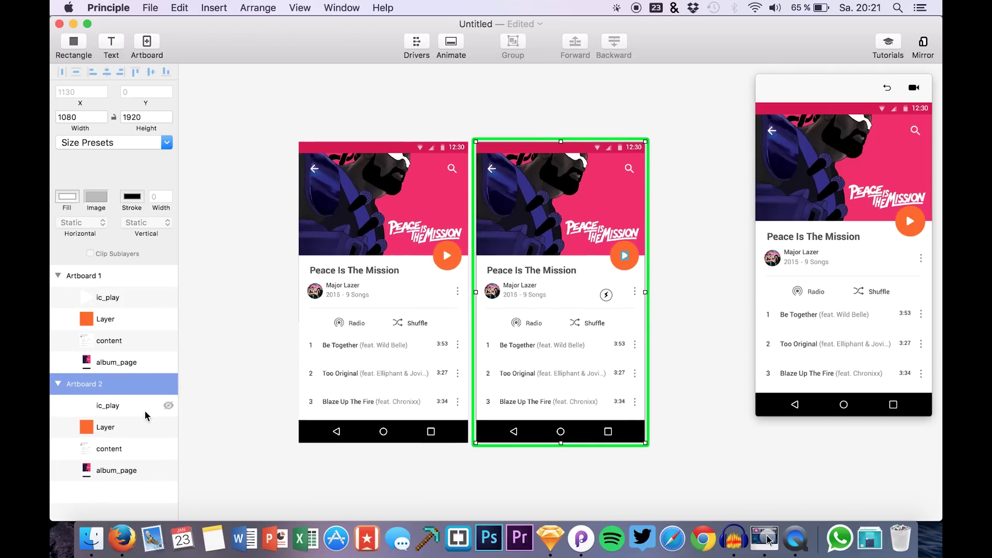
Check the copy's play icon and content layers, then open the vid48 folder
{"action": "left_click", "coordinate": [122, 407]}
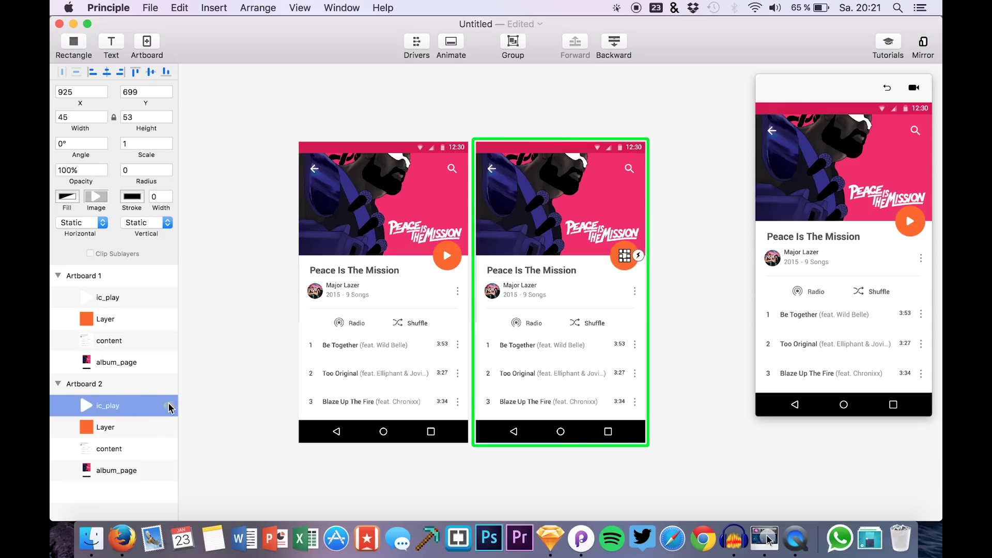
{"action": "left_click", "coordinate": [116, 449]}
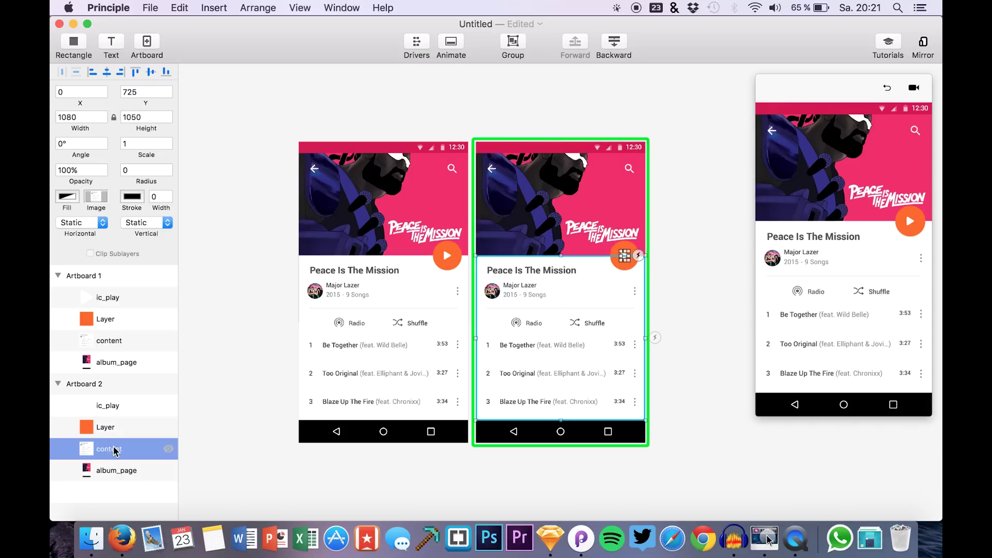
{"action": "left_click", "coordinate": [90, 540]}
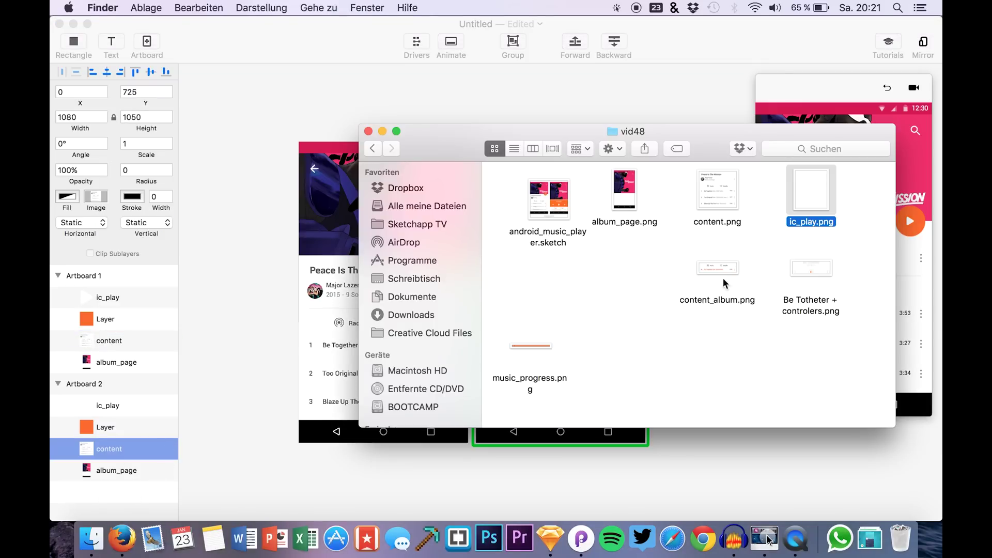
{"action": "left_click", "coordinate": [550, 553]}
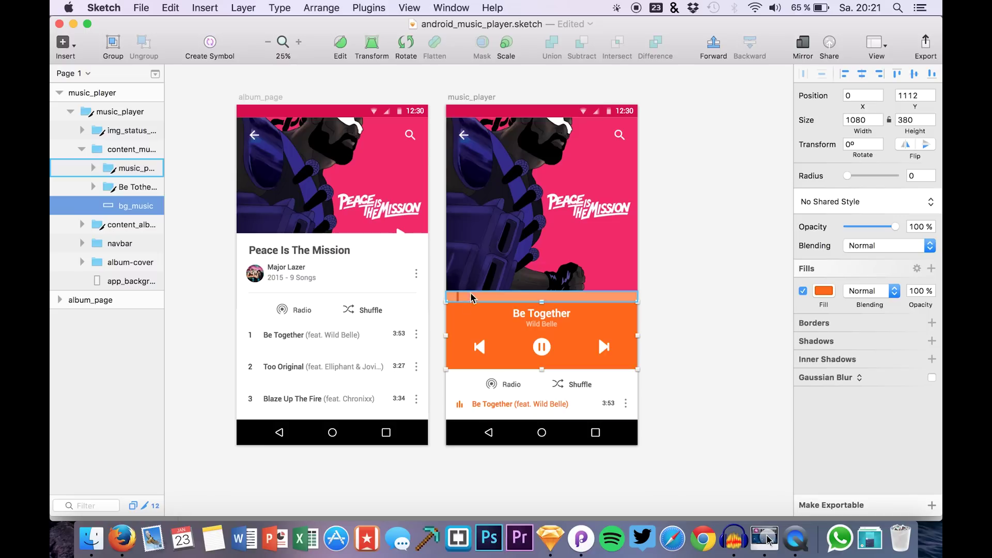
{"action": "left_click", "coordinate": [91, 539]}
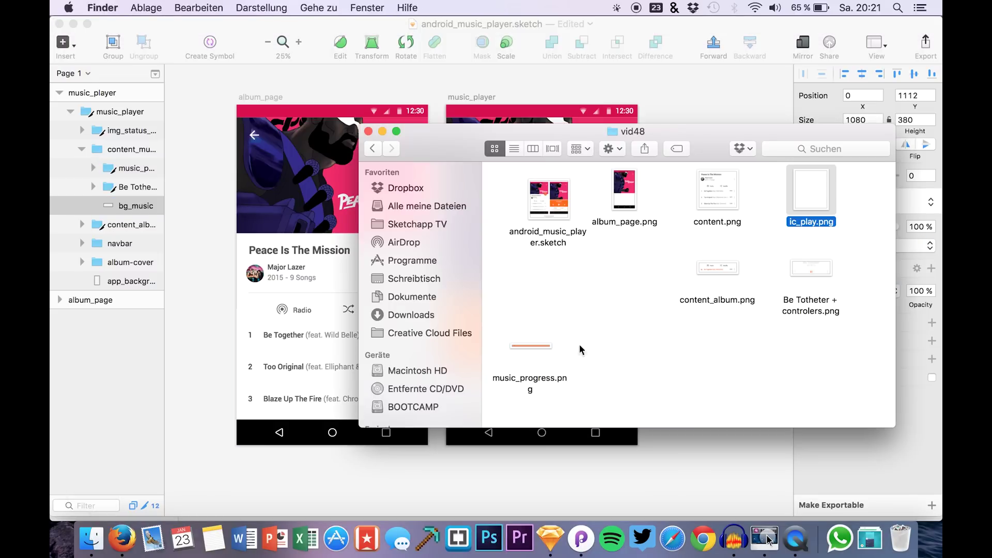
Import content_album.png and place it in Artboard 2 at 0,1492, sized 1080×283
{"action": "left_click", "coordinate": [583, 541]}
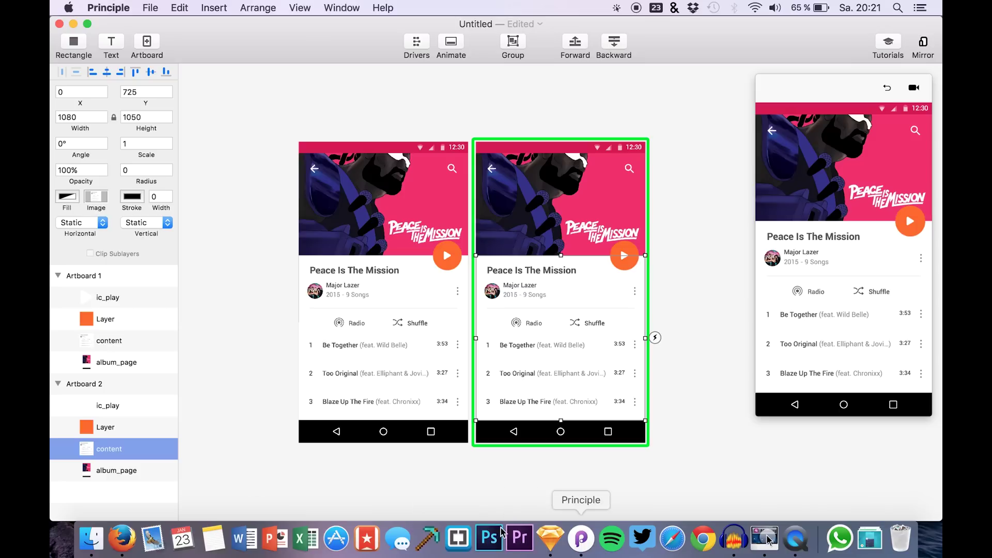
{"action": "left_click", "coordinate": [92, 543]}
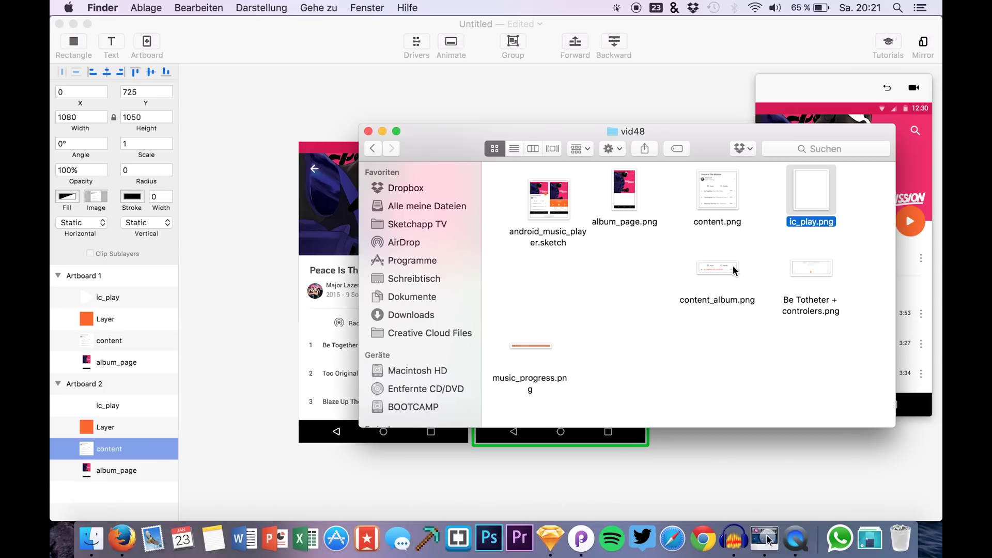
{"action": "left_click_drag", "start_coordinate": [733, 266], "coordinate": [114, 518]}
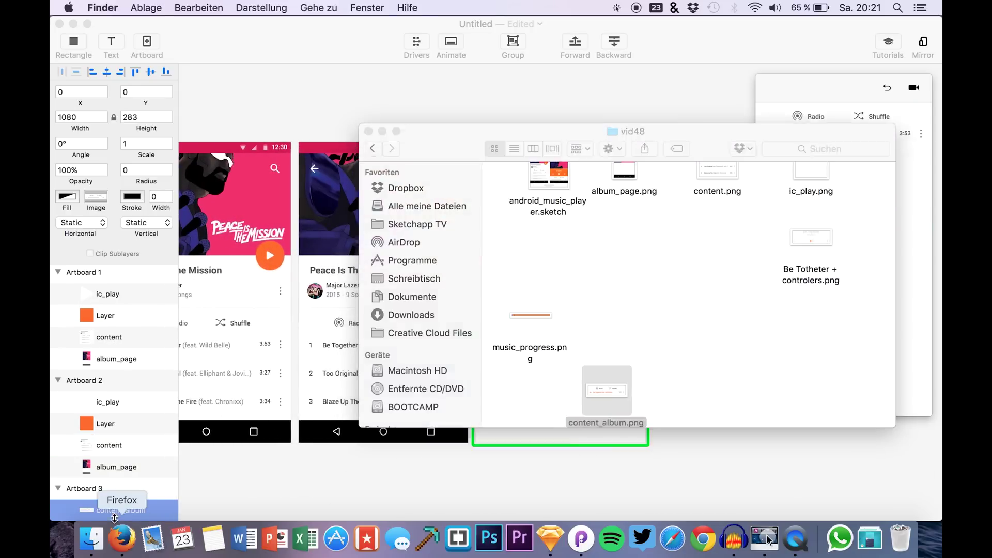
{"action": "left_click", "coordinate": [116, 524]}
{"action": "left_click", "coordinate": [581, 537]}
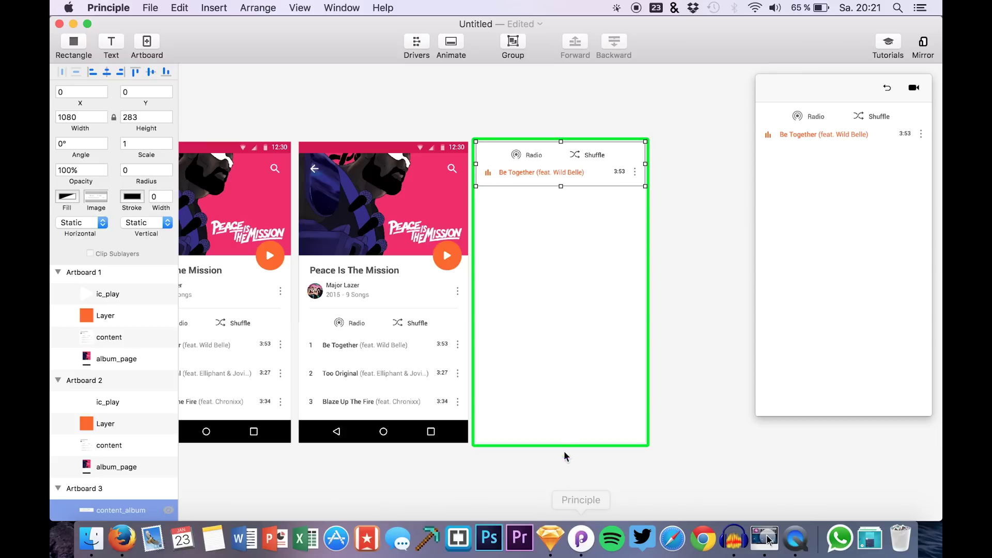
{"action": "left_click_drag", "start_coordinate": [517, 172], "coordinate": [340, 393]}
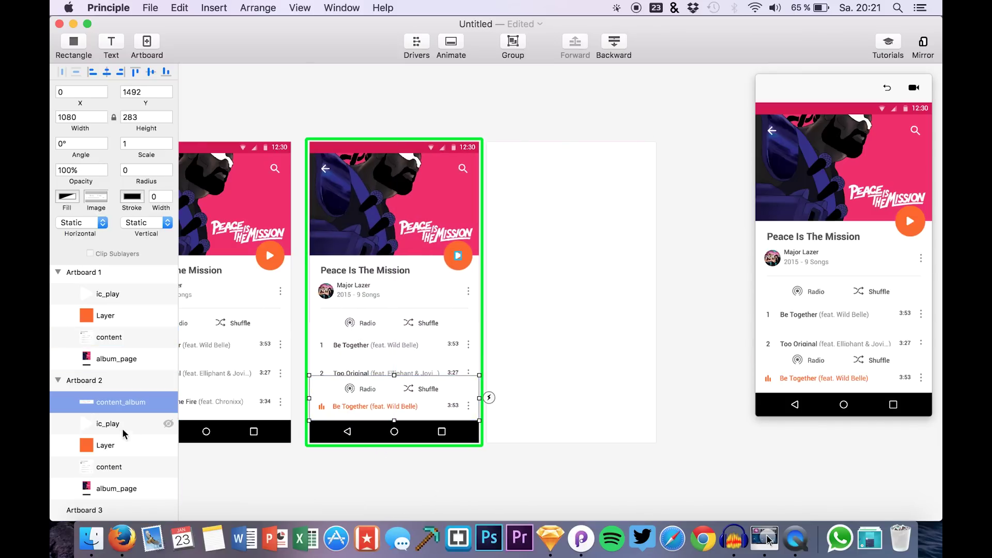
{"action": "left_click", "coordinate": [92, 538]}
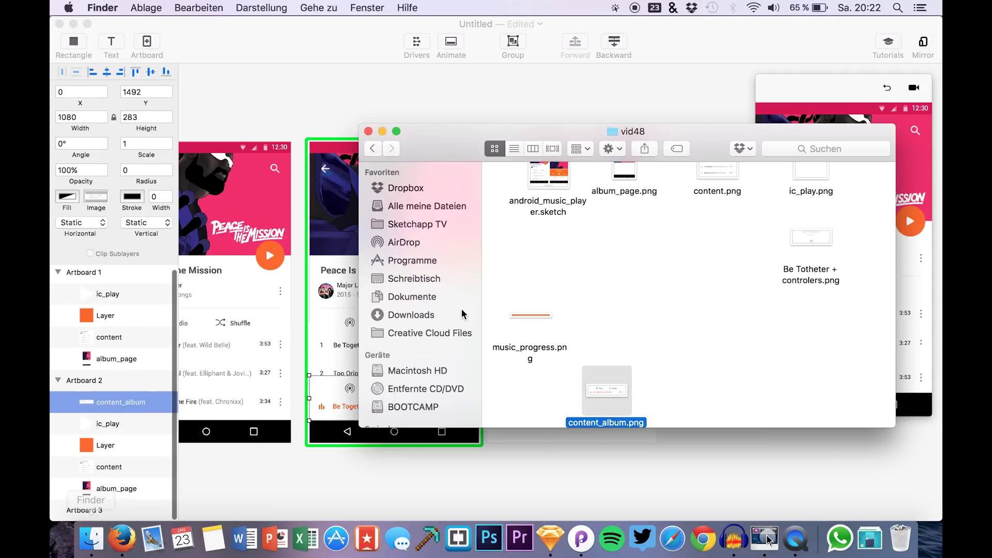
Stretch Artboard 2's orange button into a full-width 1080×386 player bar
{"action": "left_click", "coordinate": [330, 299]}
{"action": "left_click", "coordinate": [101, 444]}
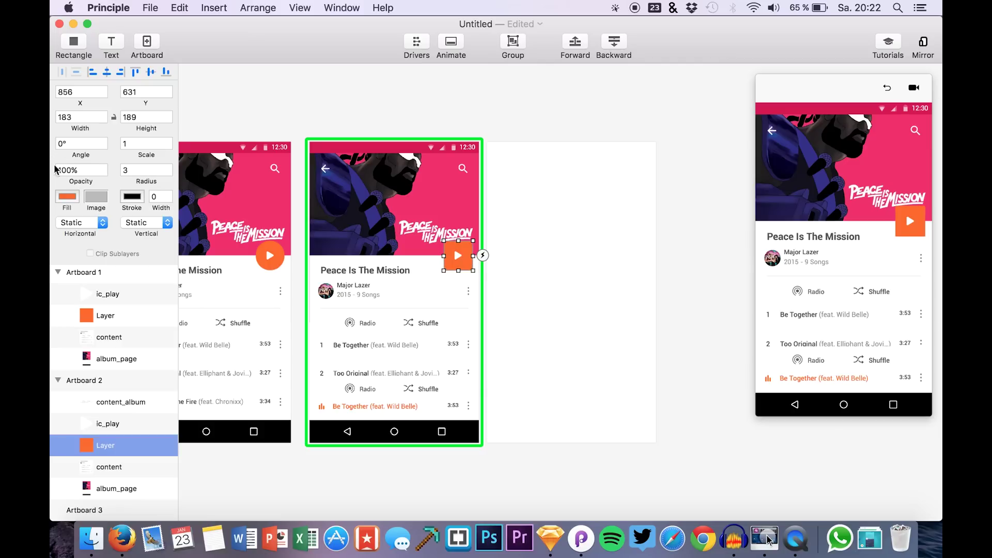
{"action": "left_click_drag", "start_coordinate": [452, 250], "coordinate": [307, 308]}
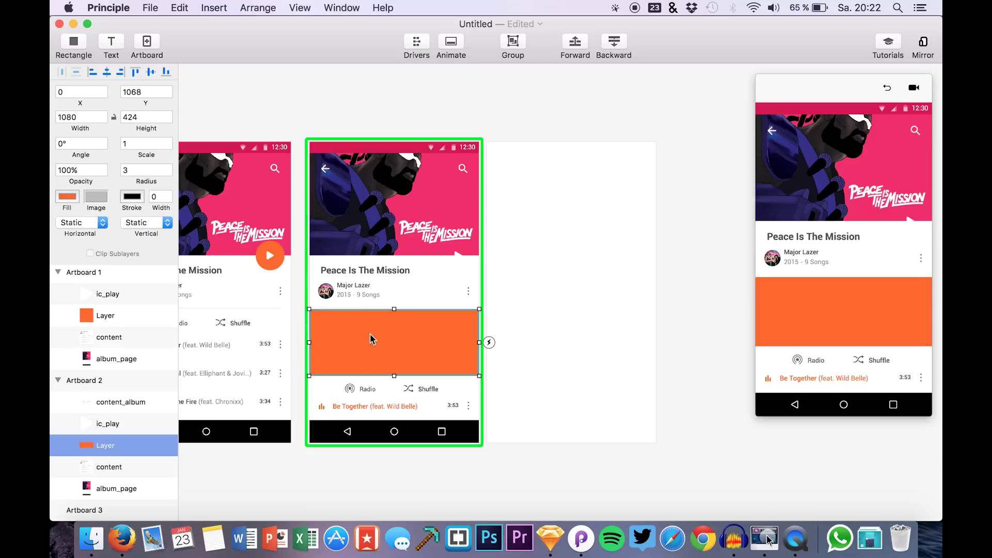
Import 'Be Totheter + controlers.png' onto Artboard 2 over the orange bar
{"action": "left_click", "coordinate": [91, 538]}
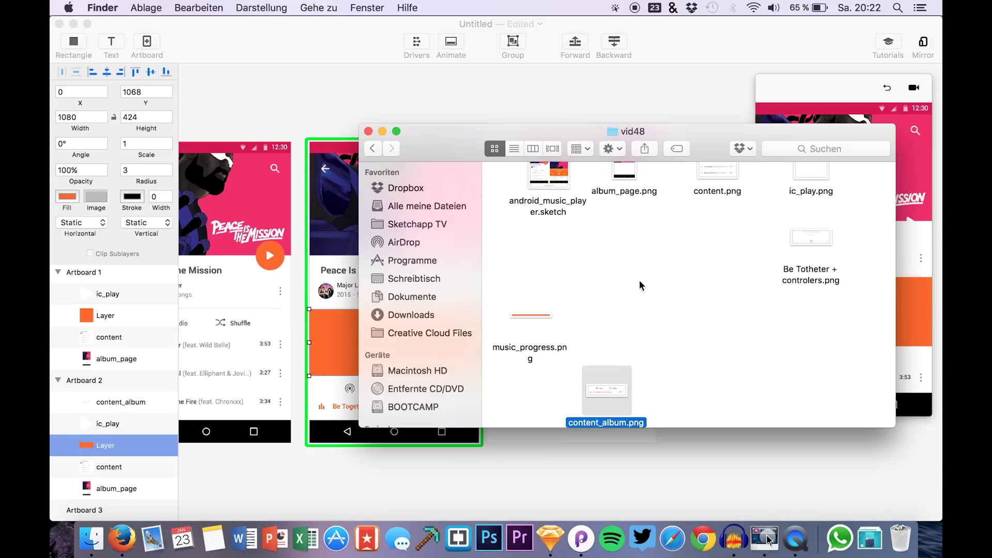
{"action": "left_click_drag", "start_coordinate": [810, 252], "coordinate": [399, 344]}
{"action": "left_click", "coordinate": [334, 337]}
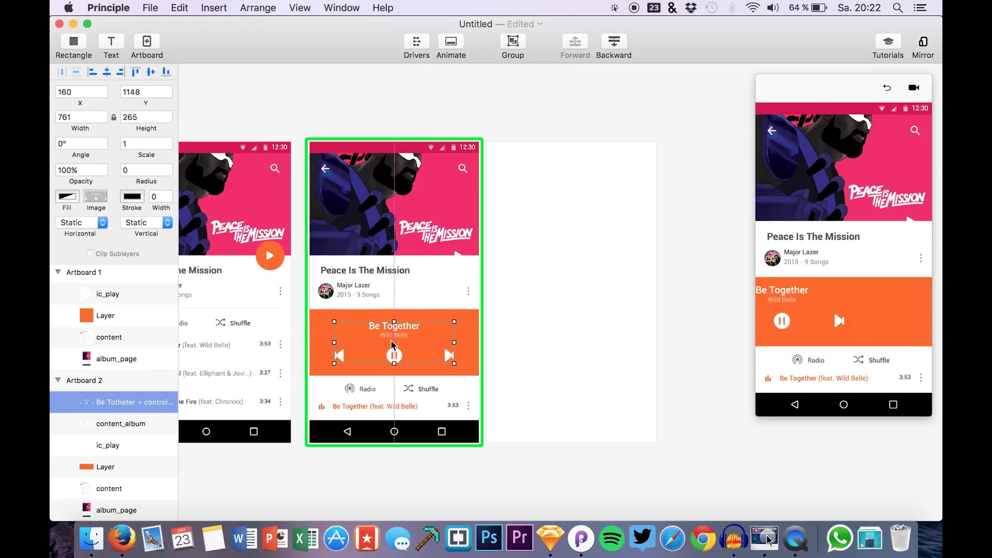
Check the Sketch design, then lower the orange bar's top edge slightly
{"action": "left_click", "coordinate": [561, 540]}
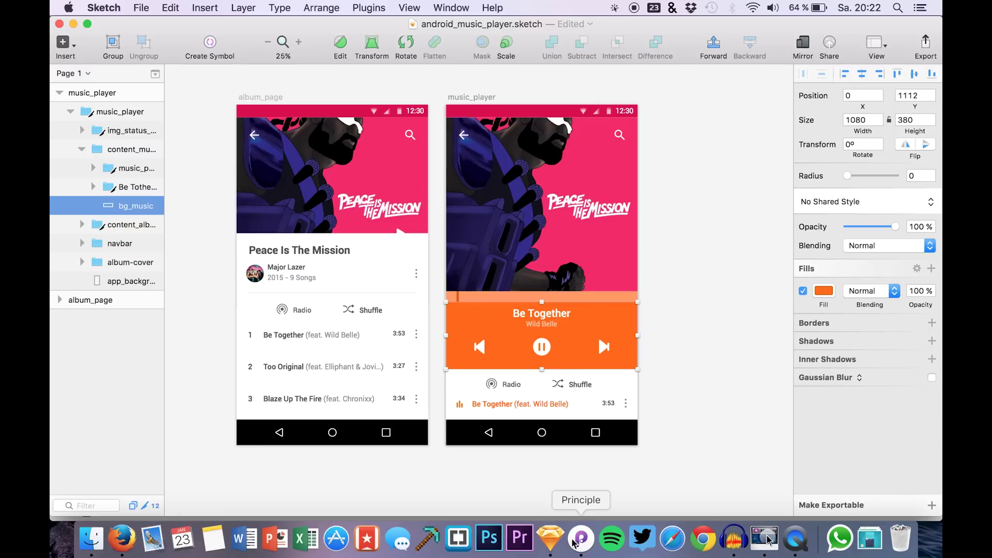
{"action": "left_click", "coordinate": [576, 540]}
{"action": "left_click", "coordinate": [394, 311]}
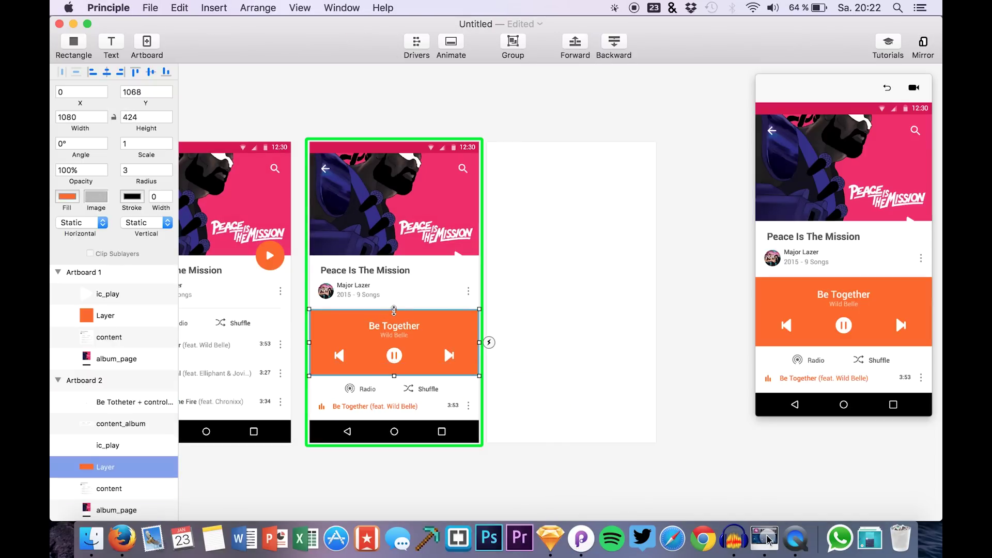
{"action": "left_click_drag", "start_coordinate": [393, 310], "coordinate": [397, 334]}
{"action": "left_click", "coordinate": [397, 331]}
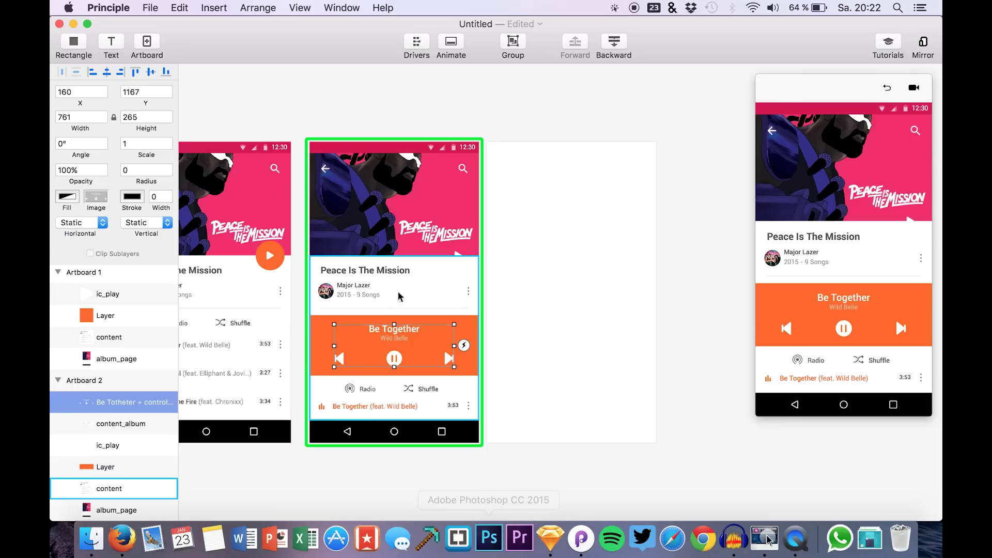
{"action": "scroll", "coordinate": [83, 455], "scroll_direction": "down", "scroll_amount": 2}
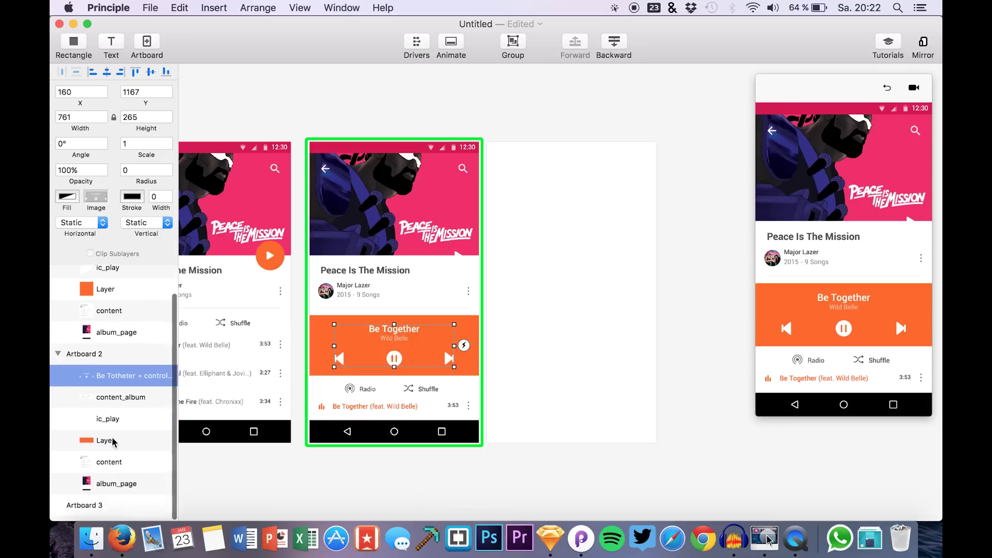
Delete the unused Artboard 3 and drop music_progress.png onto Artboard 2
{"action": "left_click", "coordinate": [92, 509]}
{"action": "key", "text": "BackSpace"}
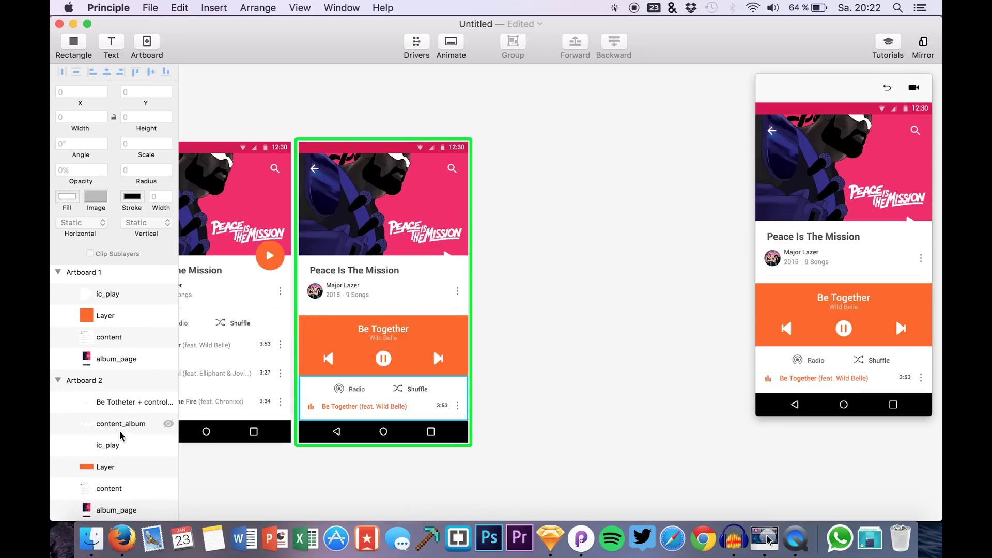
{"action": "left_click", "coordinate": [98, 526]}
{"action": "left_click_drag", "start_coordinate": [522, 323], "coordinate": [417, 311]}
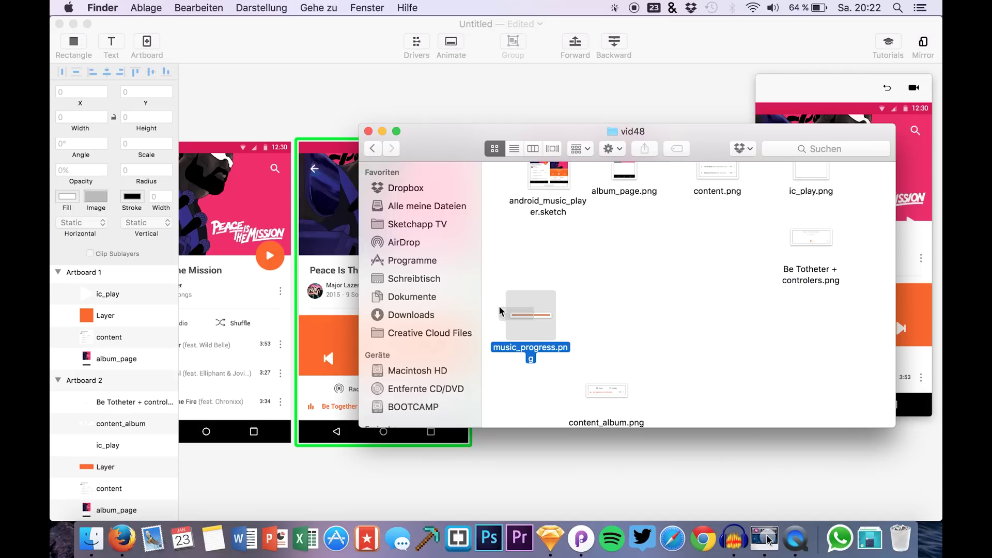
{"action": "left_click_drag", "start_coordinate": [500, 311], "coordinate": [399, 314]}
Place the 1080×60 music_progress strip along the player bar's top, then select the content layer
{"action": "left_click", "coordinate": [356, 300]}
{"action": "left_click", "coordinate": [521, 311]}
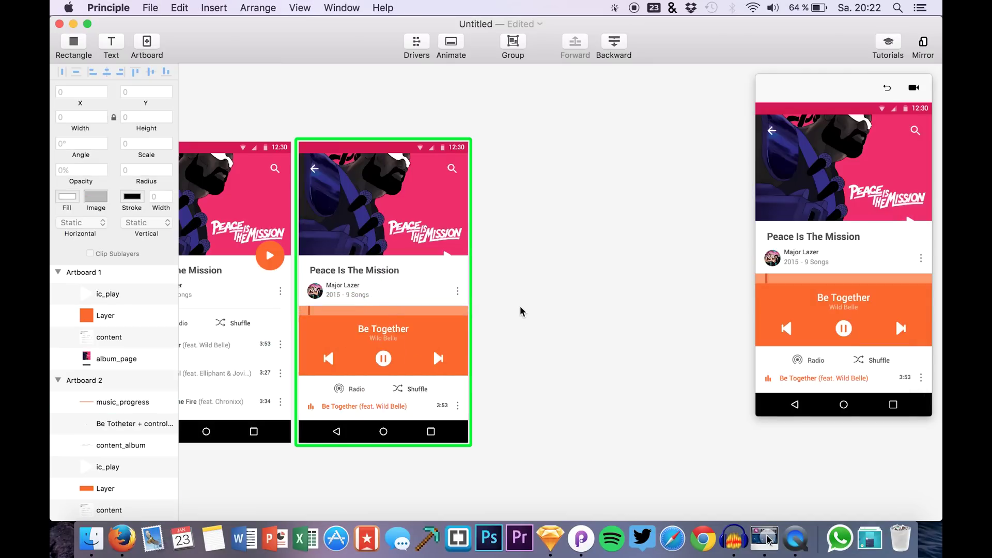
{"action": "left_click", "coordinate": [375, 282]}
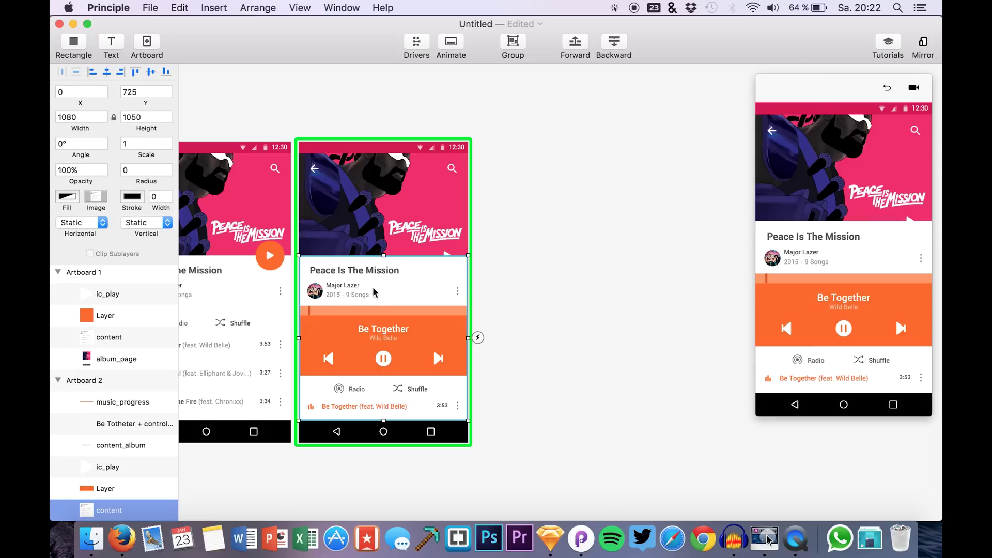
{"action": "scroll", "coordinate": [104, 442], "scroll_direction": "down", "scroll_amount": 2}
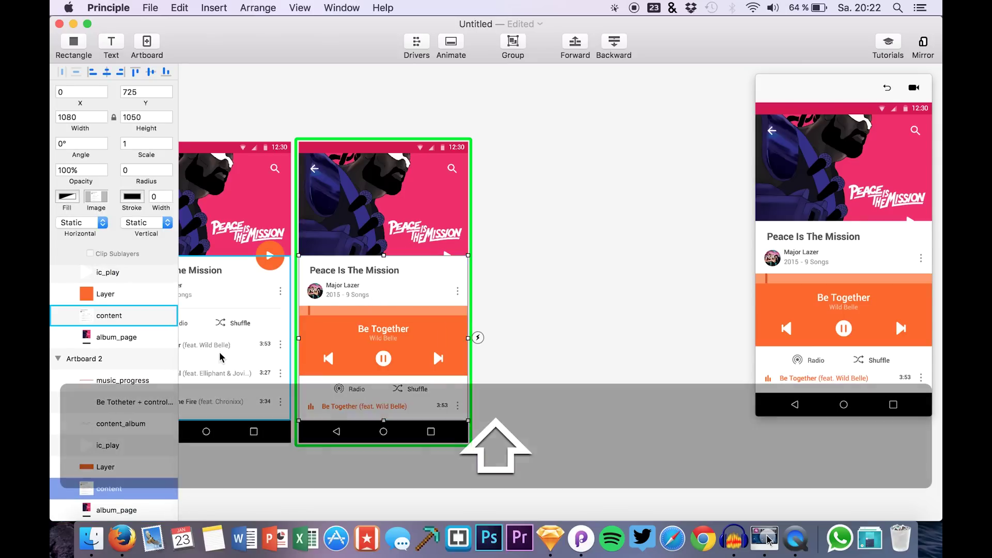
Nudge Artboard 2's content layer with Shift+arrow keys until it sits at 0,1125
{"action": "key", "text": "shift+Down"}
{"action": "key", "text": "shift+Down"}
{"action": "key", "text": "shift+Down"}
{"action": "key", "text": "shift+Down"}
{"action": "key", "text": "shift+Down"}
{"action": "key", "text": "shift+Down"}
{"action": "key", "text": "shift+Down"}
{"action": "key", "text": "shift+Down"}
{"action": "key", "text": "shift+Down"}
{"action": "key", "text": "shift+Down"}
{"action": "key", "text": "shift+Down"}
{"action": "key", "text": "shift+Down"}
{"action": "key", "text": "shift+Down"}
{"action": "key", "text": "shift+Down"}
{"action": "key", "text": "shift+Down"}
{"action": "key", "text": "shift+Down"}
{"action": "key", "text": "shift+Down"}
{"action": "key", "text": "shift+Down"}
{"action": "key", "text": "shift+Down"}
{"action": "key", "text": "shift+Down"}
{"action": "key", "text": "shift+Down"}
{"action": "key", "text": "shift+Down"}
{"action": "key", "text": "shift+Down"}
{"action": "key", "text": "shift+Down"}
{"action": "key", "text": "shift+Down"}
{"action": "key", "text": "shift+Down"}
{"action": "key", "text": "shift+Down"}
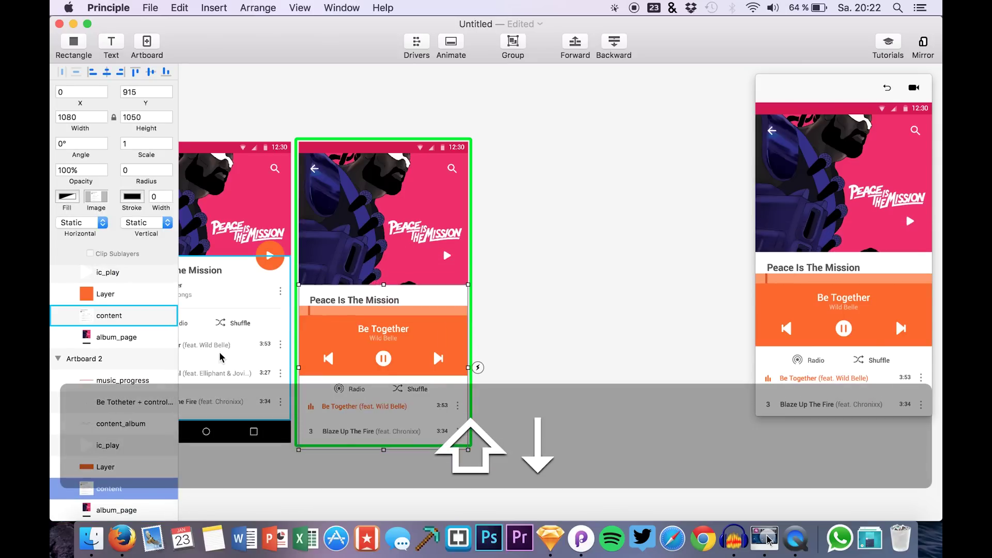
{"action": "key", "text": "shift+Down"}
{"action": "key", "text": "shift+Down"}
{"action": "key", "text": "shift+Down"}
{"action": "key", "text": "shift+Down"}
{"action": "key", "text": "shift+Down"}
{"action": "key", "text": "shift+Down"}
{"action": "key", "text": "shift+Down"}
{"action": "key", "text": "shift+Down"}
{"action": "key", "text": "shift+Down"}
{"action": "key", "text": "shift+Down"}
{"action": "key", "text": "shift+Down"}
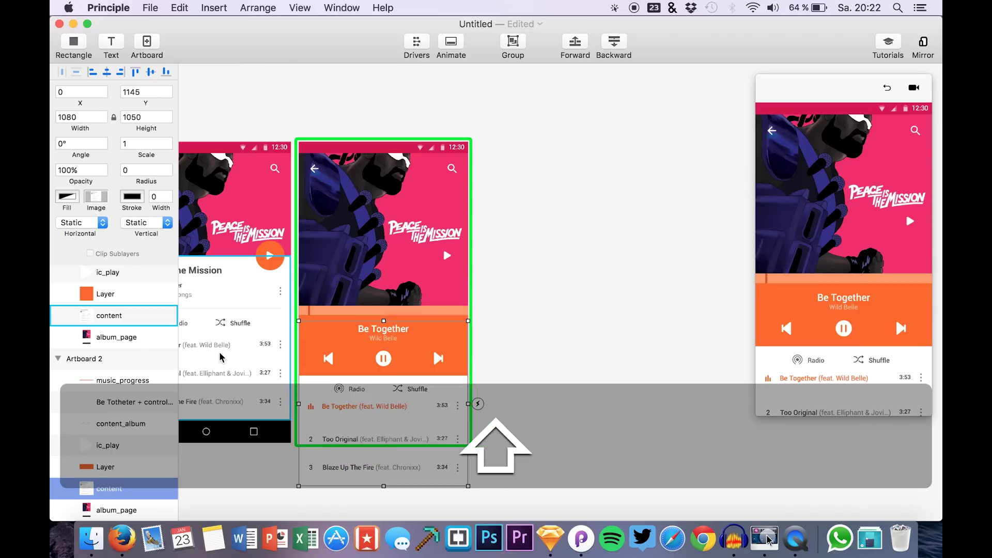
{"action": "key", "text": "shift+Down"}
{"action": "key", "text": "shift+Down"}
{"action": "key", "text": "shift+Down"}
{"action": "key", "text": "shift+Down"}
{"action": "key", "text": "shift+Down"}
{"action": "key", "text": "shift+Down"}
{"action": "key", "text": "shift+Down"}
{"action": "key", "text": "shift+Down"}
{"action": "key", "text": "shift+Down"}
{"action": "key", "text": "shift+Down"}
{"action": "key", "text": "shift+Down"}
{"action": "key", "text": "shift+Down"}
{"action": "key", "text": "shift+Down"}
{"action": "key", "text": "shift+Down"}
{"action": "key", "text": "shift+Down"}
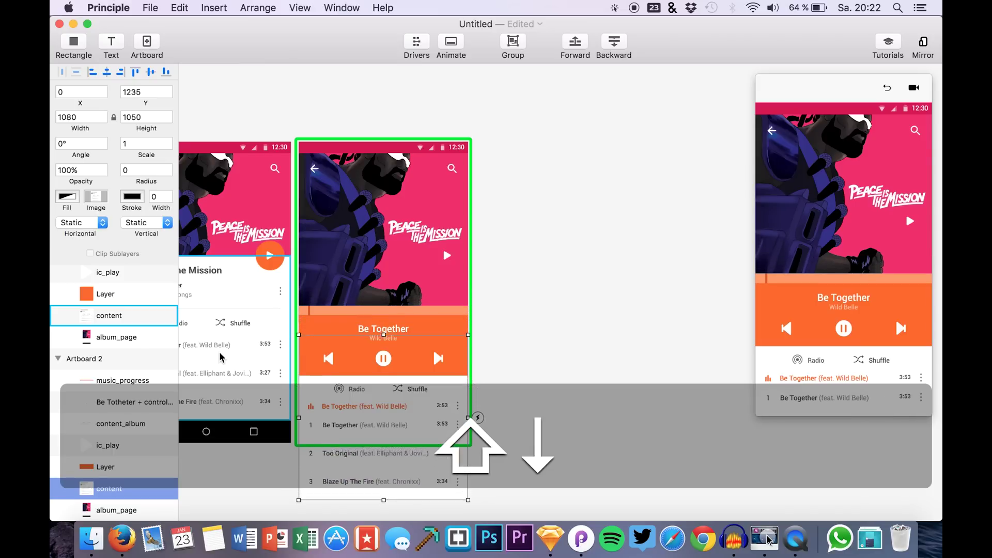
{"action": "key", "text": "shift+Up"}
{"action": "key", "text": "shift+Up"}
{"action": "key", "text": "shift+Up"}
{"action": "key", "text": "shift+Up"}
{"action": "key", "text": "shift+Up"}
{"action": "key", "text": "shift+Up"}
{"action": "key", "text": "shift+Up"}
{"action": "key", "text": "shift+Up"}
{"action": "key", "text": "shift+Up"}
{"action": "key", "text": "shift+Up"}
{"action": "key", "text": "shift+Up"}
{"action": "key", "text": "shift+Up"}
{"action": "key", "text": "shift+Up"}
{"action": "key", "text": "shift+Up"}
{"action": "key", "text": "shift+Up"}
{"action": "key", "text": "shift+Up"}
{"action": "key", "text": "shift+Up"}
{"action": "key", "text": "shift+Up"}
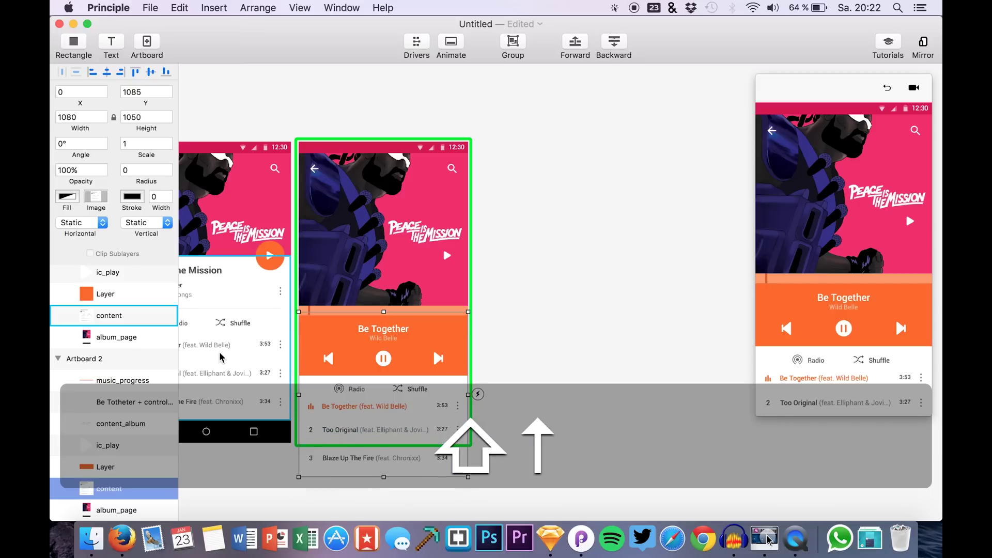
{"action": "key", "text": "shift+Down"}
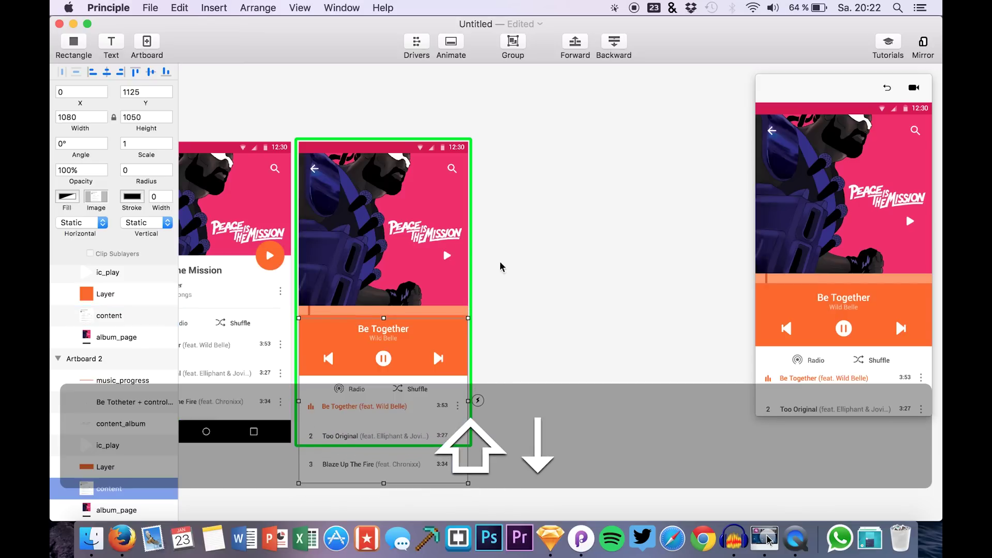
{"action": "scroll", "coordinate": [501, 266], "scroll_direction": "left", "scroll_amount": 5}
{"action": "scroll", "coordinate": [500, 266], "scroll_direction": "down", "scroll_amount": 2}
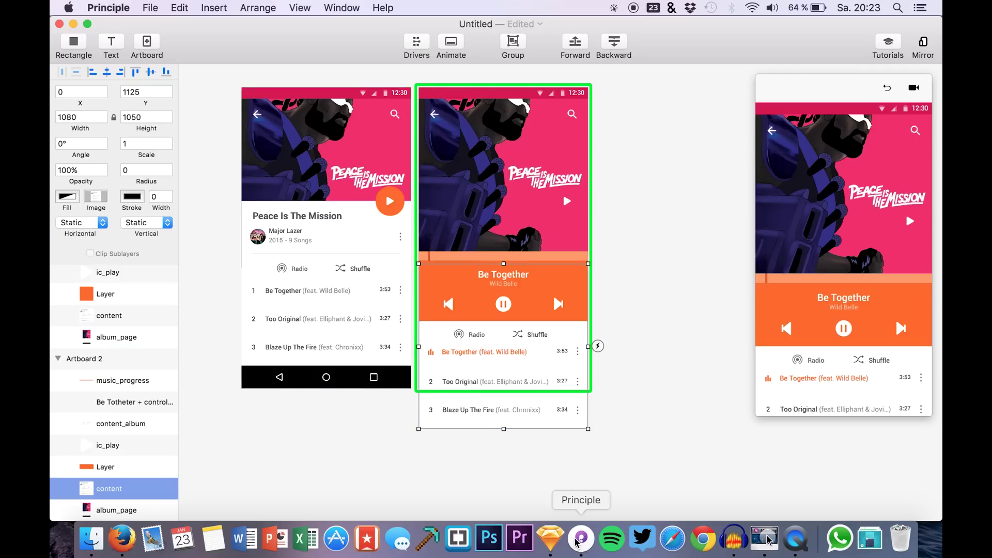
In Sketch, export the album page's navbar group as navbar.png
{"action": "left_click", "coordinate": [549, 540]}
{"action": "left_click", "coordinate": [361, 437]}
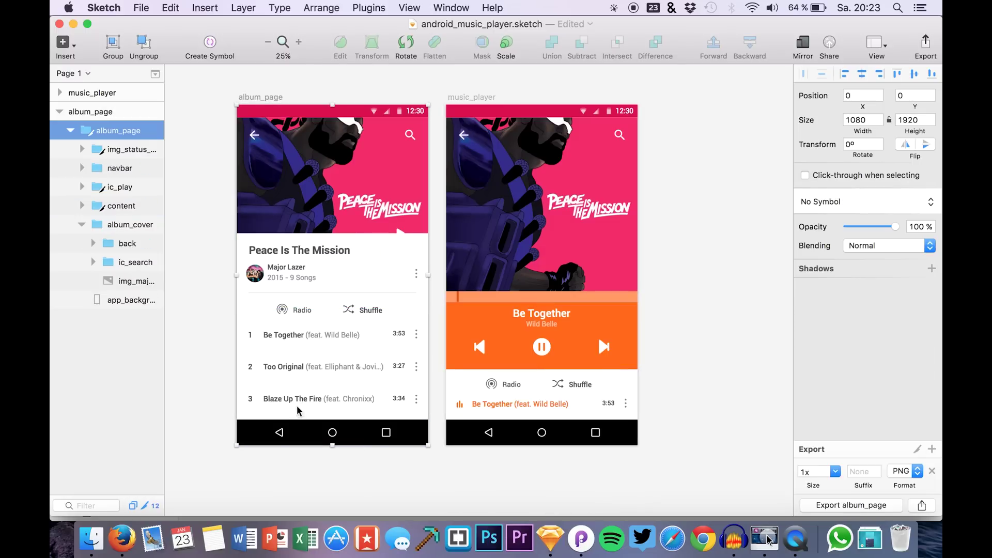
{"action": "left_click", "coordinate": [297, 434]}
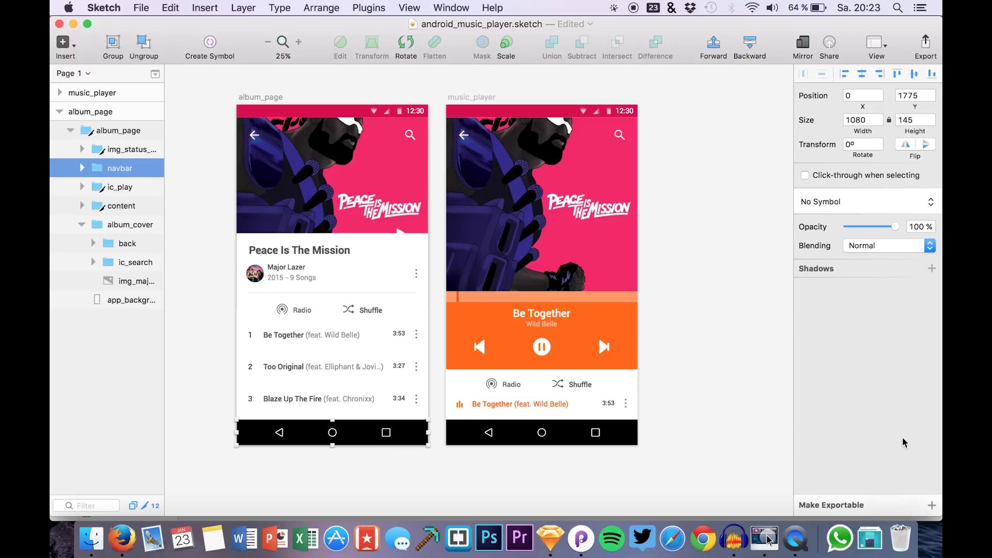
{"action": "left_click", "coordinate": [933, 506]}
{"action": "left_click", "coordinate": [873, 505]}
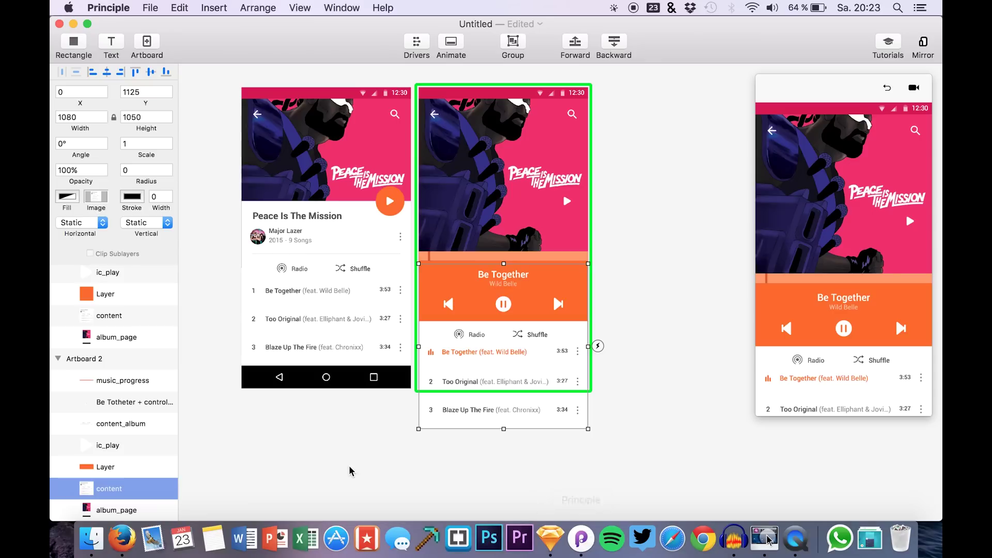
Drop navbar.png from the vid48 folder onto the bottom edge of Artboard 2
{"action": "left_click", "coordinate": [98, 538]}
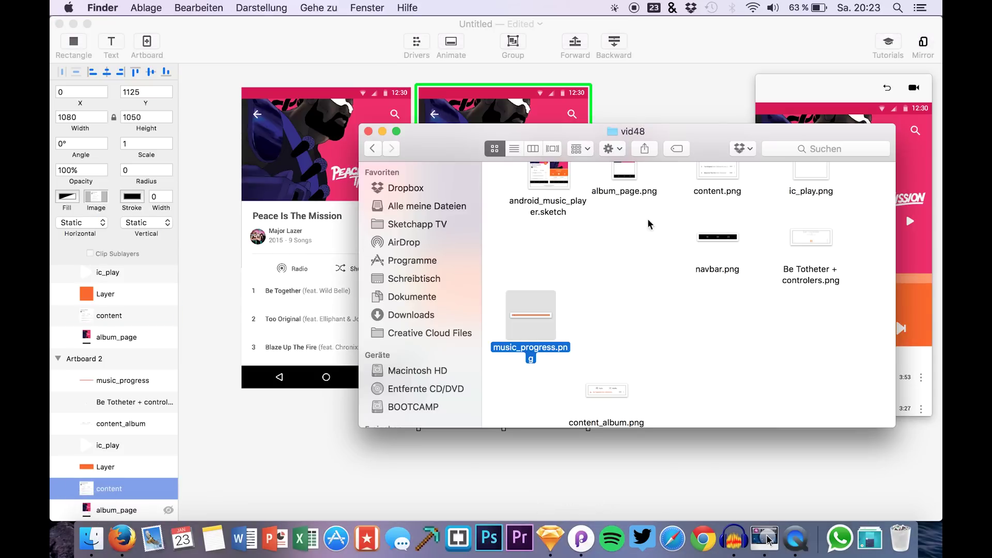
{"action": "left_click", "coordinate": [719, 240]}
{"action": "left_click_drag", "start_coordinate": [721, 245], "coordinate": [501, 379]}
{"action": "left_click", "coordinate": [362, 445]}
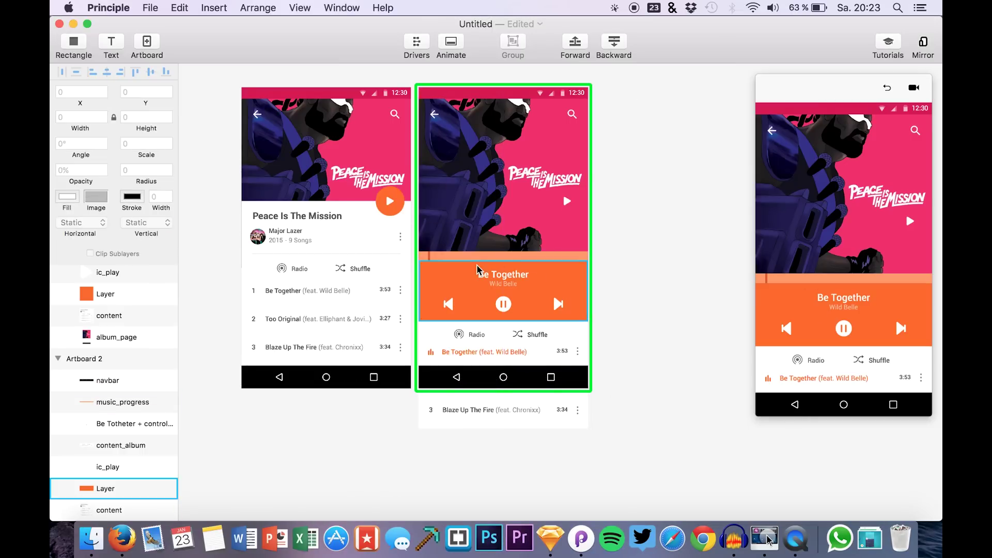
{"action": "scroll", "coordinate": [476, 270], "scroll_direction": "up", "scroll_amount": 2}
Link a tap on Artboard 1's orange play button to Artboard 2 as a Layer Tap transition
{"action": "left_click", "coordinate": [395, 235]}
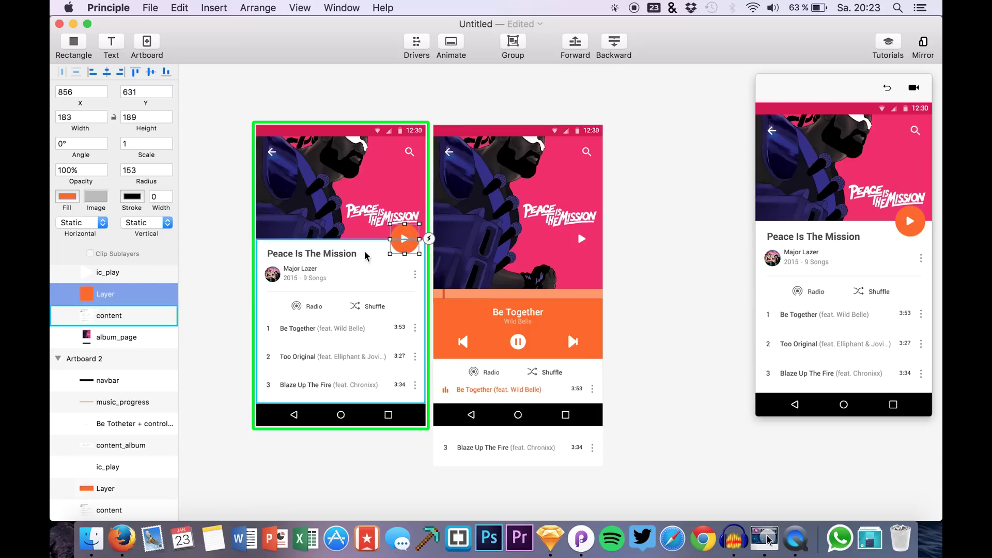
{"action": "left_click", "coordinate": [429, 238]}
{"action": "left_click_drag", "start_coordinate": [441, 180], "coordinate": [559, 182]}
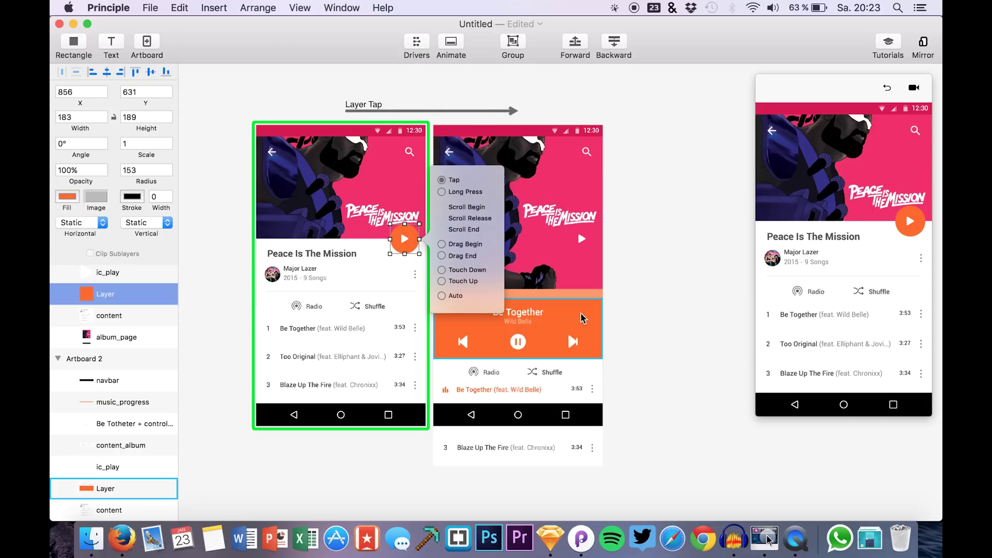
{"action": "left_click", "coordinate": [888, 88]}
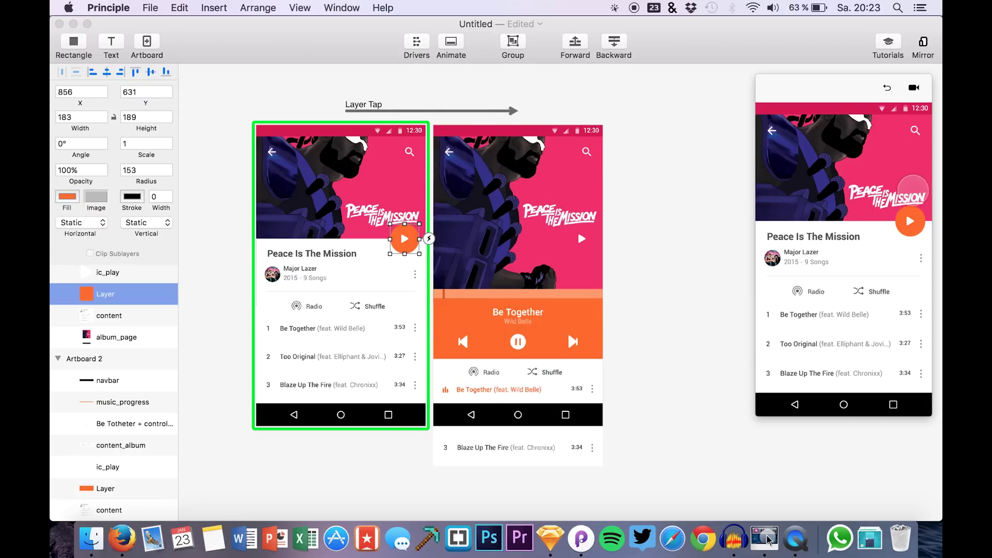
{"action": "left_click", "coordinate": [903, 219]}
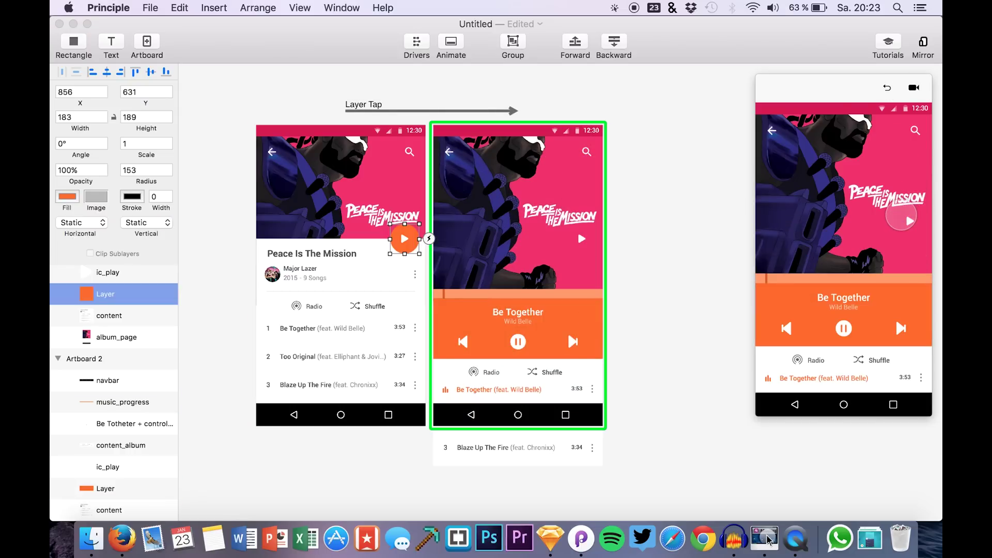
{"action": "left_click", "coordinate": [888, 88]}
{"action": "left_click", "coordinate": [908, 216]}
{"action": "left_click", "coordinate": [889, 89]}
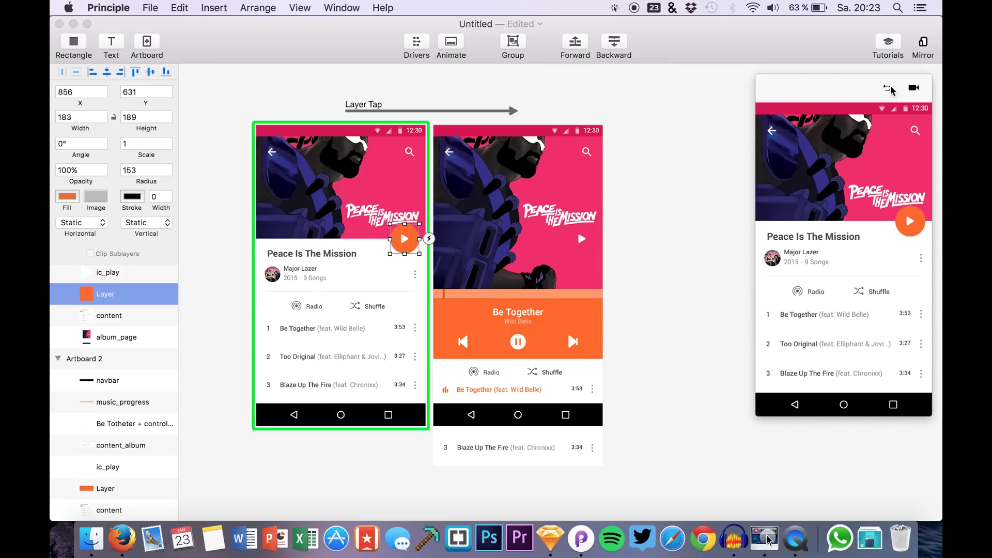
{"action": "left_click", "coordinate": [909, 221]}
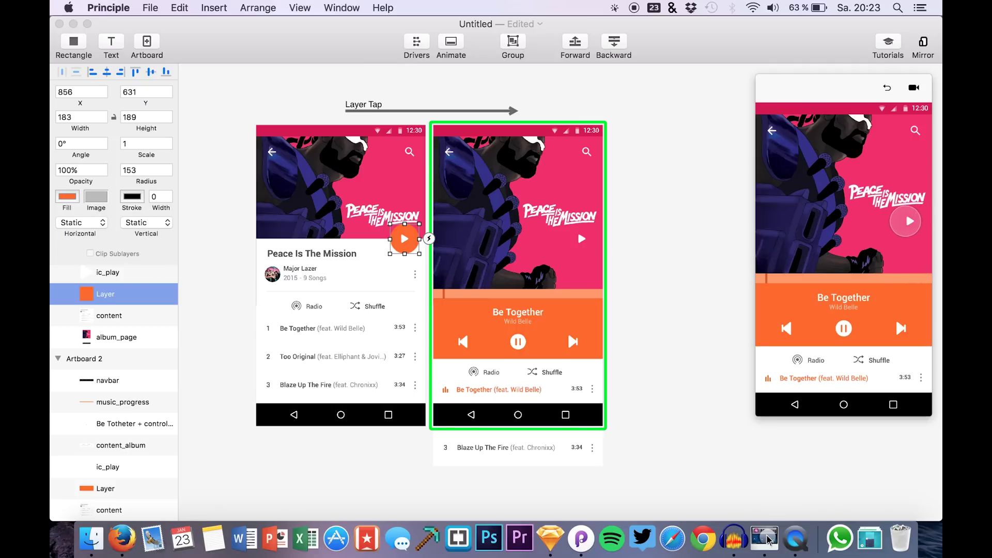
{"action": "left_click", "coordinate": [886, 93]}
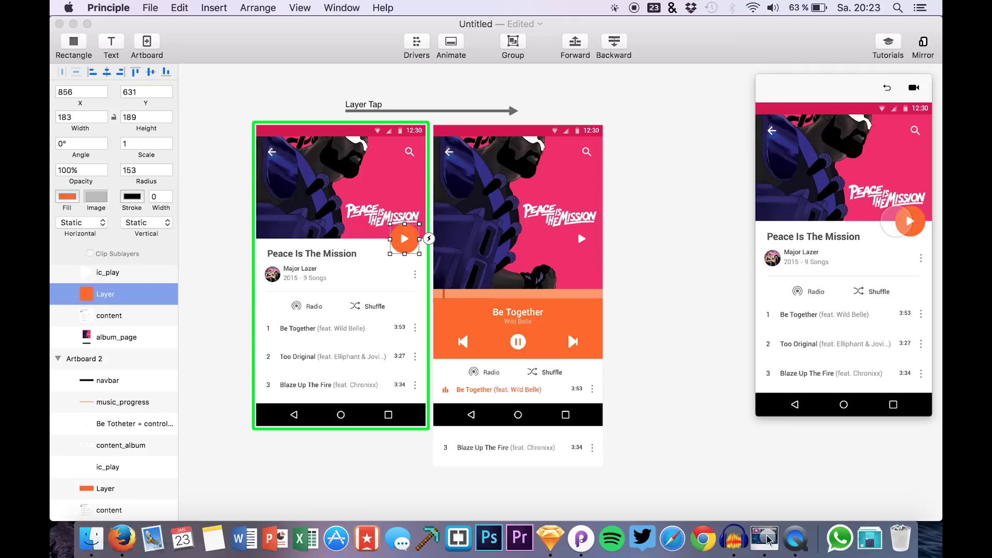
{"action": "left_click", "coordinate": [898, 223]}
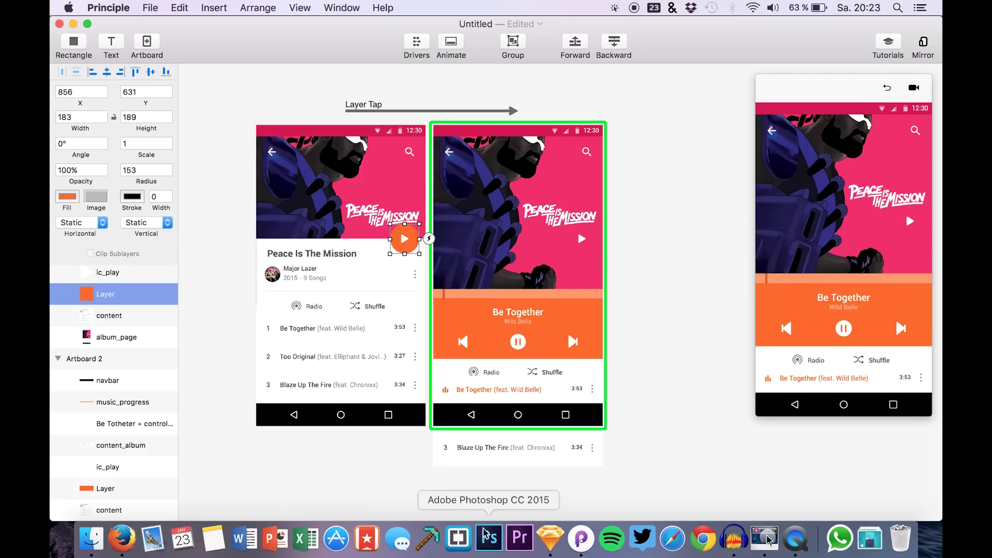
{"action": "left_click", "coordinate": [544, 540]}
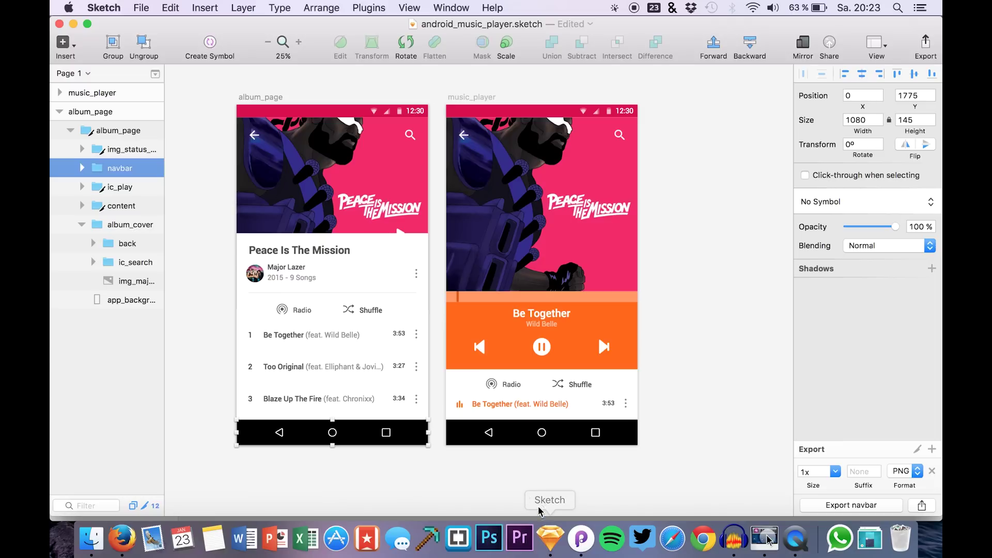
{"action": "left_click", "coordinate": [582, 540]}
Reset the preview to the album page and select Artboard 2's ic_play layer
{"action": "left_click", "coordinate": [887, 87]}
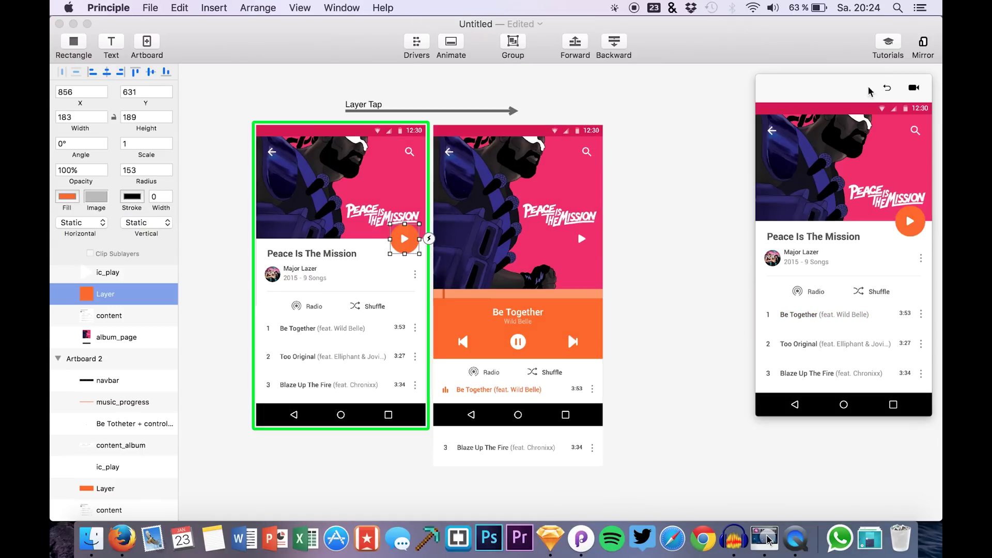
{"action": "left_click", "coordinate": [92, 273]}
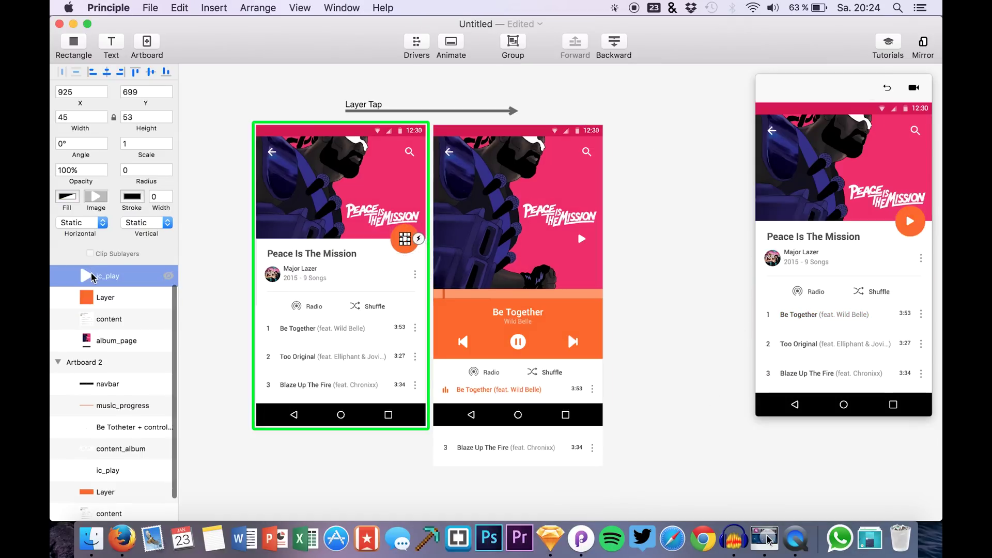
{"action": "scroll", "coordinate": [93, 361], "scroll_direction": "down", "scroll_amount": 2}
{"action": "scroll", "coordinate": [94, 399], "scroll_direction": "up", "scroll_amount": 3}
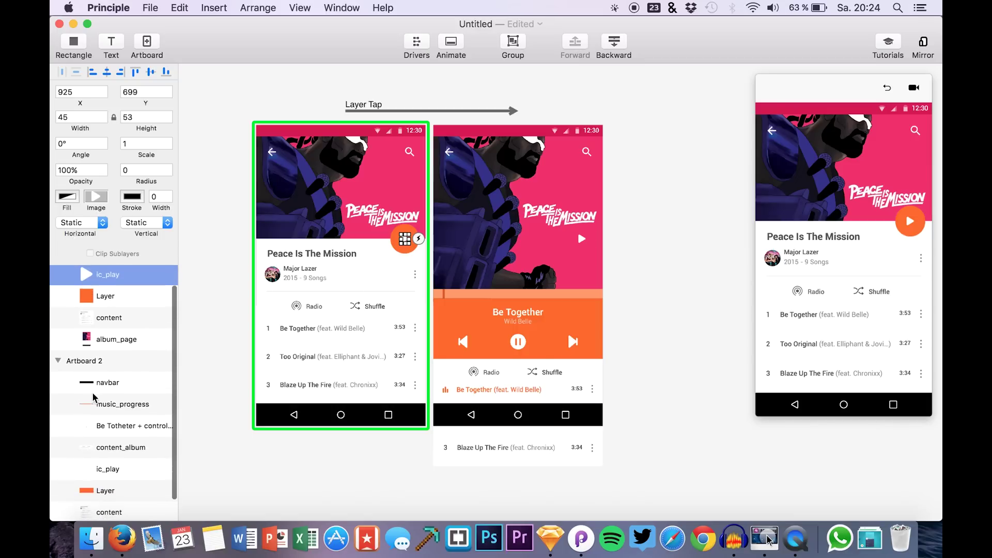
{"action": "scroll", "coordinate": [96, 409], "scroll_direction": "down", "scroll_amount": 2}
{"action": "left_click", "coordinate": [117, 448]}
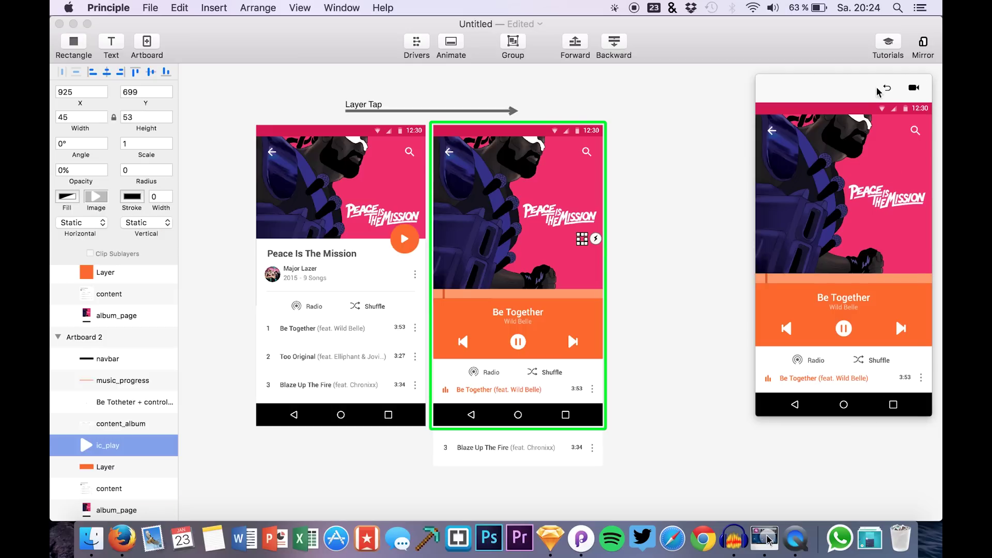
Tap play in the preview to replay the album-to-player transition
{"action": "left_click", "coordinate": [885, 206]}
{"action": "left_click", "coordinate": [887, 88]}
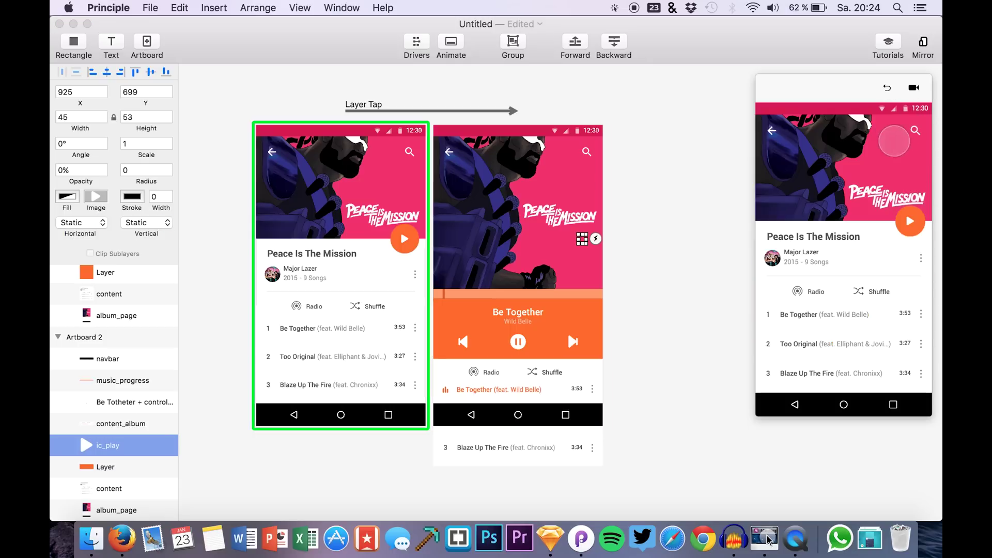
{"action": "left_click", "coordinate": [909, 227]}
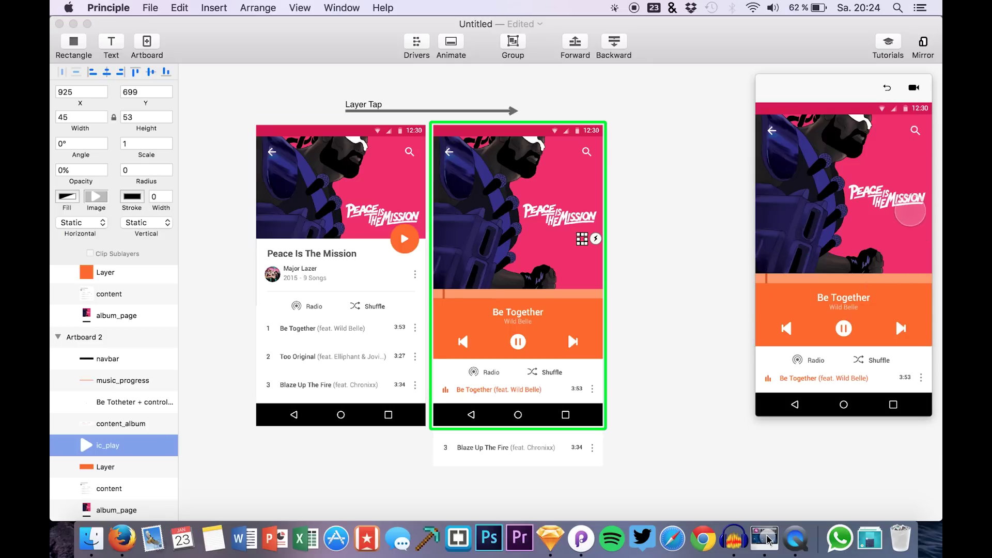
{"action": "left_click", "coordinate": [206, 310]}
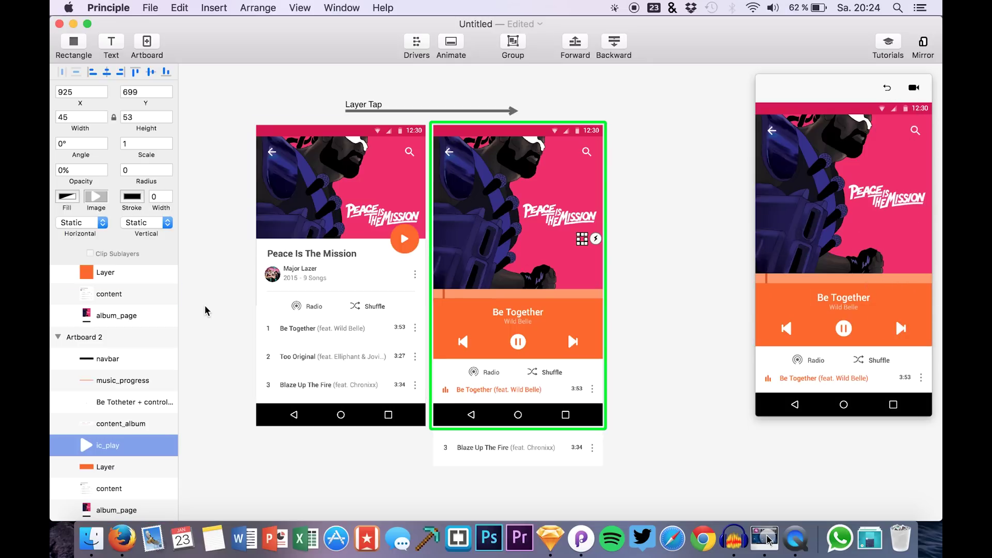
Nudge the ic_play icon down and left with Shift+arrows onto the pause button
{"action": "key", "text": "shift+Down"}
{"action": "key", "text": "shift+Down"}
{"action": "key", "text": "shift+Down"}
{"action": "key", "text": "shift+Down"}
{"action": "key", "text": "shift+Down"}
{"action": "key", "text": "shift+Left"}
{"action": "key", "text": "shift+Left"}
{"action": "key", "text": "shift+Left"}
{"action": "key", "text": "shift+Left"}
{"action": "key", "text": "shift+Left"}
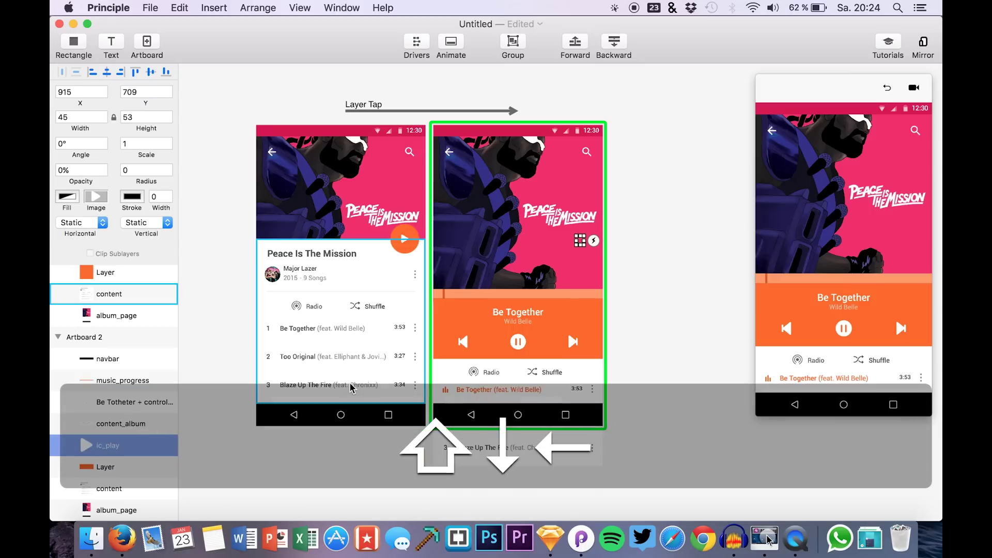
{"action": "key", "text": "shift+Left"}
{"action": "key", "text": "shift+Left"}
{"action": "key", "text": "shift+Left"}
{"action": "key", "text": "shift+Left"}
{"action": "key", "text": "shift+Down"}
{"action": "key", "text": "shift+Down"}
{"action": "key", "text": "shift+Down"}
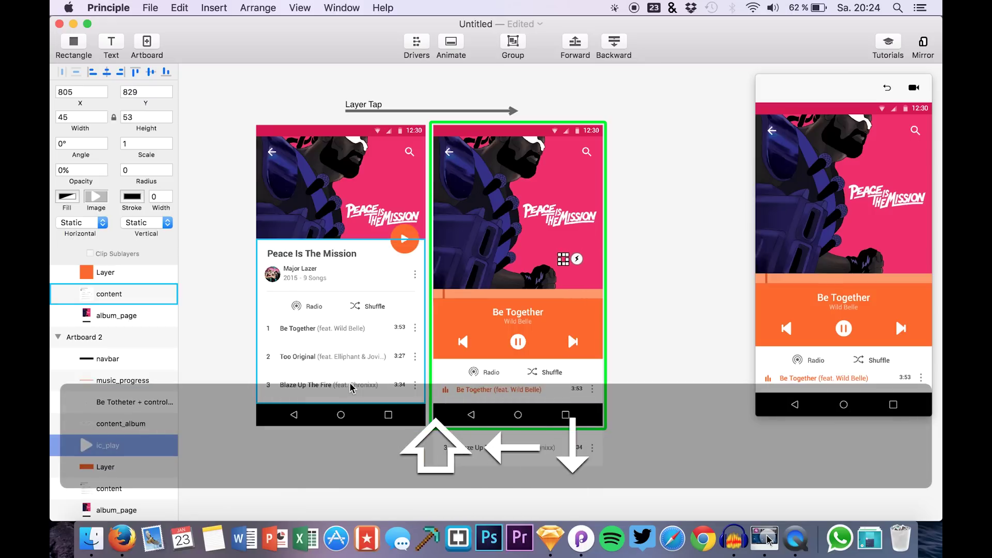
{"action": "key", "text": "shift+Down"}
{"action": "key", "text": "shift+Down"}
{"action": "key", "text": "shift+Down"}
{"action": "key", "text": "shift+Down"}
{"action": "key", "text": "shift+Down"}
{"action": "key", "text": "shift+Down"}
{"action": "key", "text": "shift+Down"}
{"action": "key", "text": "shift+Left"}
{"action": "key", "text": "shift+Left"}
{"action": "key", "text": "shift+Left"}
{"action": "key", "text": "shift+Left"}
{"action": "key", "text": "shift+Left"}
{"action": "key", "text": "shift+Left"}
{"action": "key", "text": "shift+Left"}
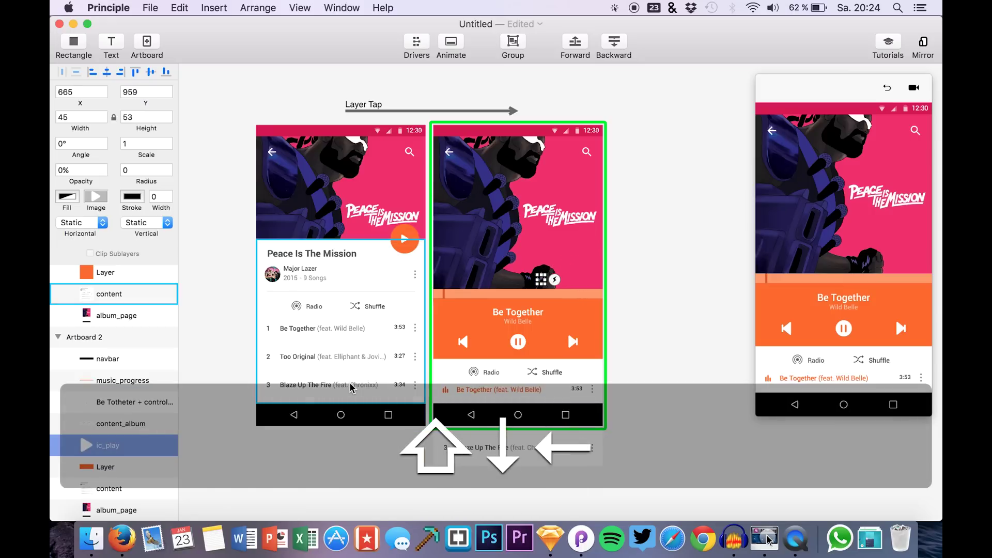
{"action": "key", "text": "shift+Left"}
{"action": "key", "text": "shift+Left"}
{"action": "key", "text": "shift+Left"}
{"action": "key", "text": "shift+Down"}
{"action": "key", "text": "shift+Down"}
{"action": "key", "text": "shift+Down"}
{"action": "key", "text": "shift+Down"}
{"action": "key", "text": "shift+Left"}
{"action": "key", "text": "shift+Left"}
{"action": "key", "text": "shift+Down"}
{"action": "key", "text": "shift+Down"}
{"action": "key", "text": "shift+Down"}
{"action": "key", "text": "shift+Left"}
{"action": "key", "text": "shift+Left"}
{"action": "key", "text": "shift+Left"}
{"action": "key", "text": "shift+Down"}
{"action": "key", "text": "shift+Down"}
{"action": "key", "text": "shift+Down"}
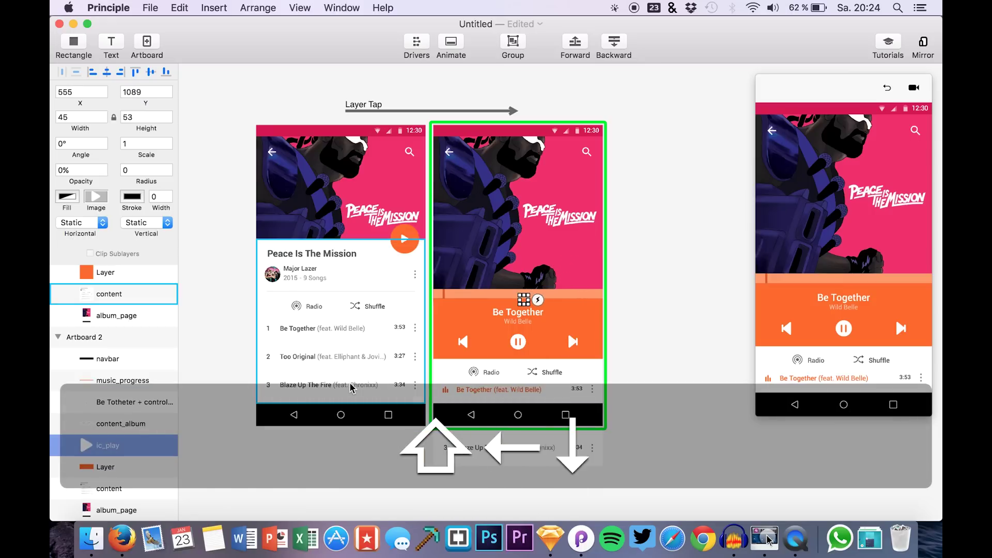
{"action": "key", "text": "shift+Left"}
{"action": "key", "text": "shift+Left"}
{"action": "key", "text": "shift+Down"}
{"action": "key", "text": "shift+Down"}
{"action": "key", "text": "shift+Down"}
{"action": "key", "text": "shift+Down"}
{"action": "key", "text": "shift+Down"}
{"action": "key", "text": "shift+Down"}
{"action": "key", "text": "shift+Down"}
{"action": "key", "text": "shift+Left"}
{"action": "key", "text": "shift+Left"}
{"action": "key", "text": "shift+Left"}
{"action": "key", "text": "shift+Down"}
{"action": "key", "text": "shift+Down"}
{"action": "key", "text": "shift+Down"}
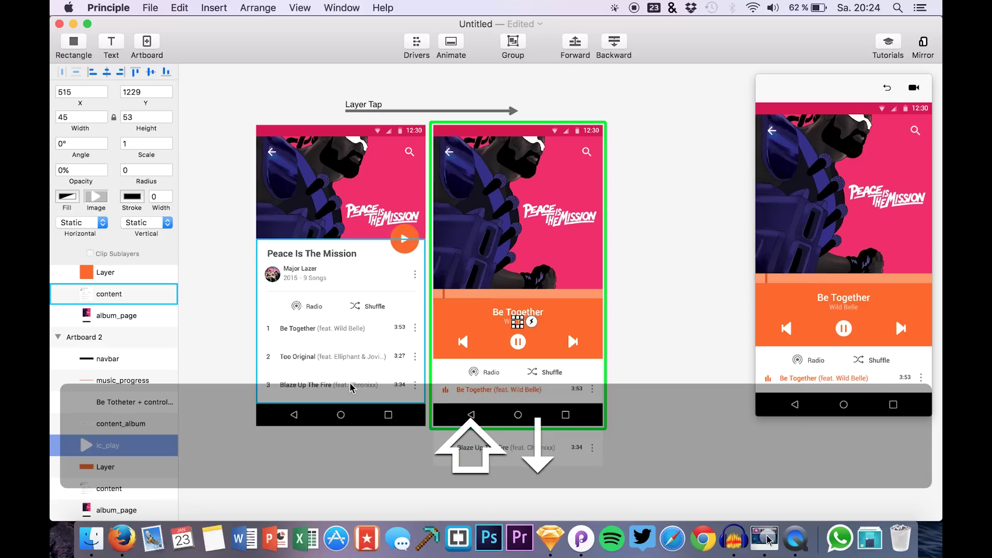
Reset and replay the tap transition several times to check the icon's position
{"action": "left_click", "coordinate": [888, 87]}
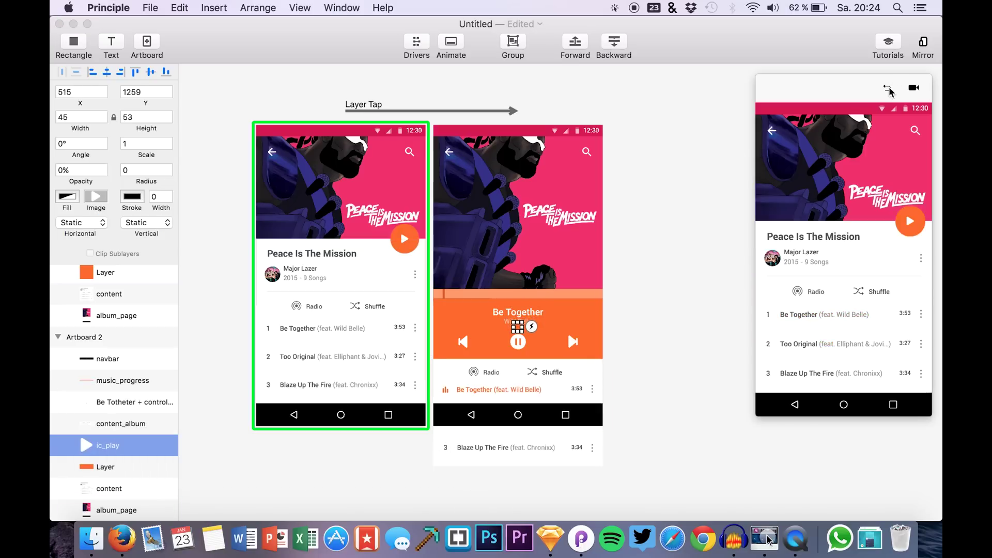
{"action": "left_click", "coordinate": [910, 222]}
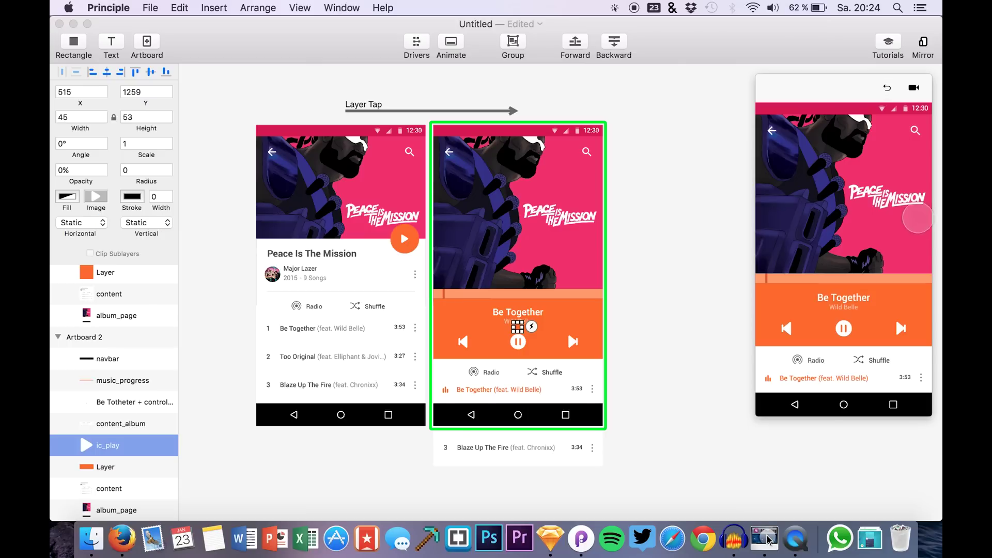
{"action": "left_click", "coordinate": [889, 88]}
{"action": "left_click", "coordinate": [910, 222]}
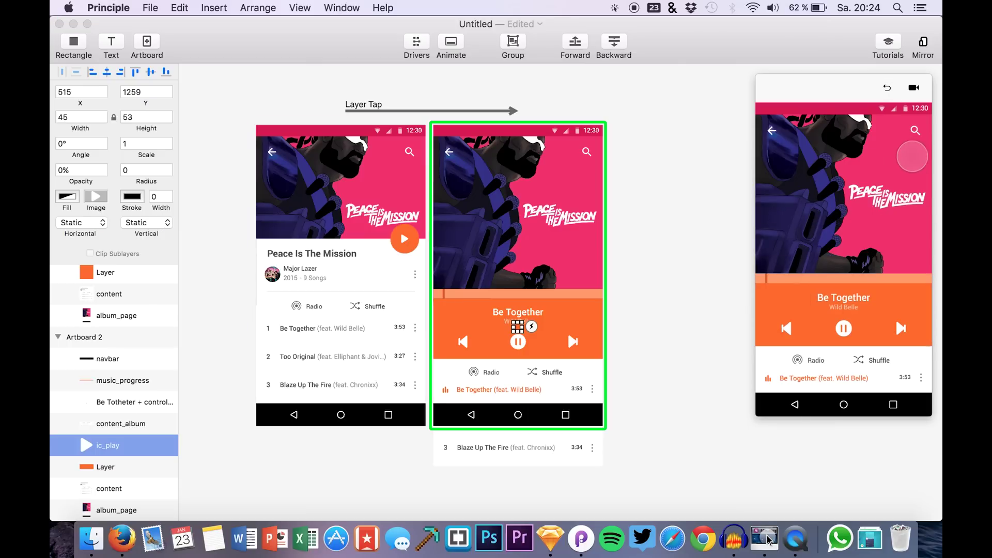
{"action": "left_click", "coordinate": [887, 88]}
{"action": "left_click", "coordinate": [909, 221]}
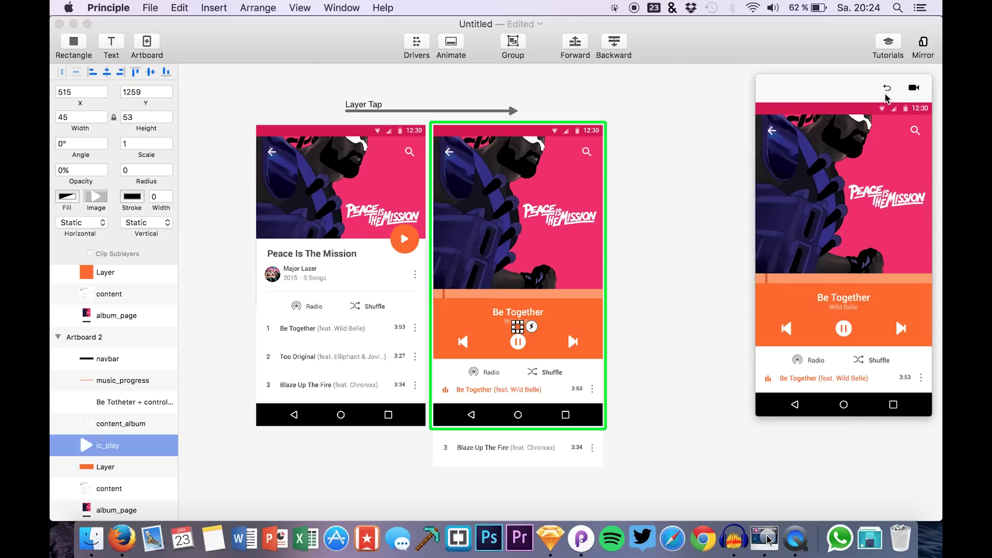
{"action": "left_click", "coordinate": [888, 88]}
{"action": "left_click", "coordinate": [910, 222]}
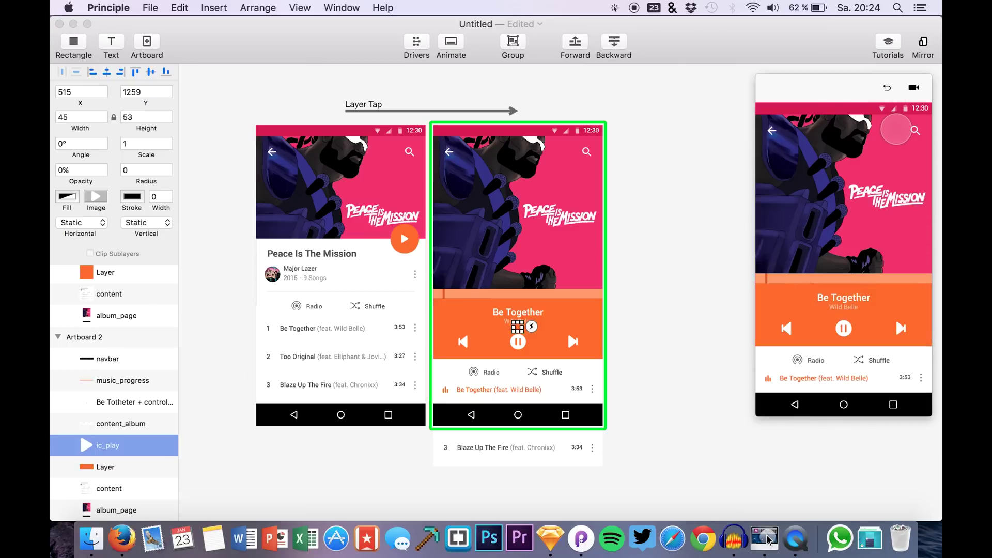
Reset the preview and paste a copy of the progress strip as music_progress 2
{"action": "left_click", "coordinate": [885, 90]}
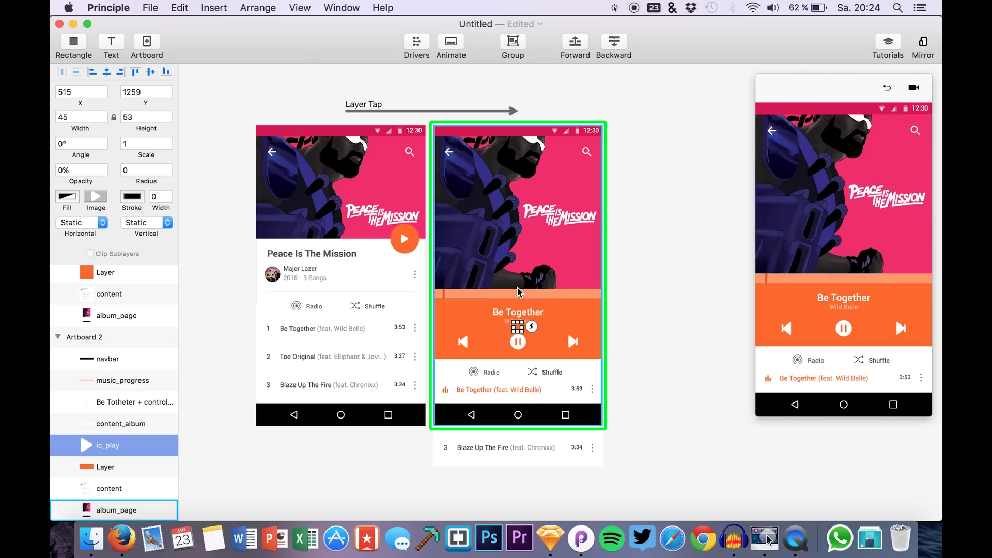
{"action": "left_click", "coordinate": [501, 293]}
{"action": "key", "text": "super+v"}
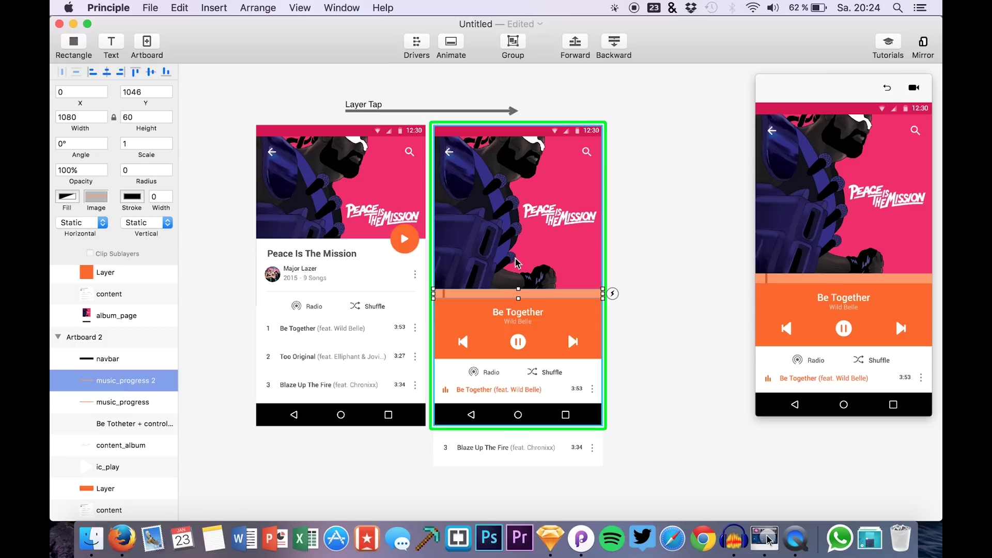
Move music_progress 2 onto Artboard 1 at 0,1046 and set its opacity to 0%
{"action": "left_click_drag", "start_coordinate": [474, 290], "coordinate": [296, 290]}
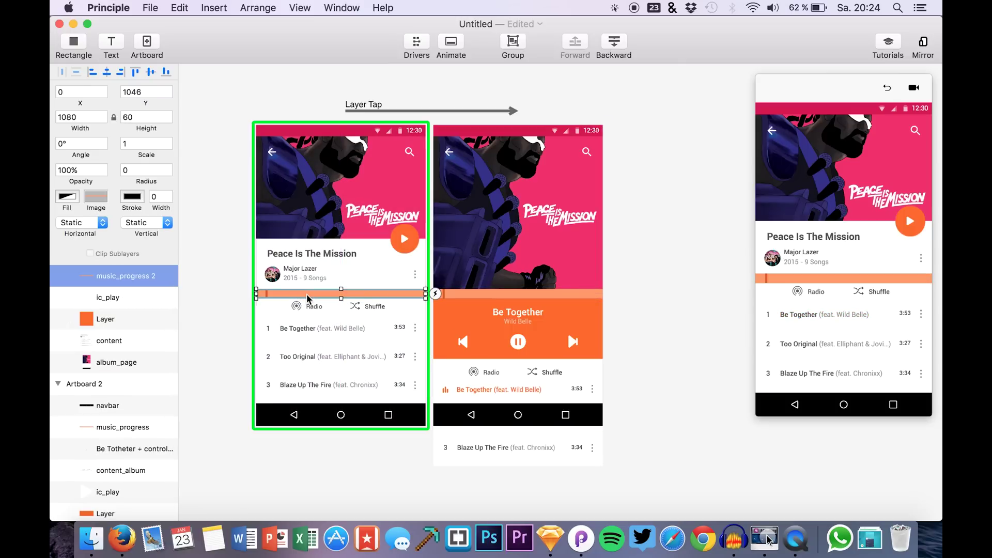
{"action": "left_click", "coordinate": [854, 310]}
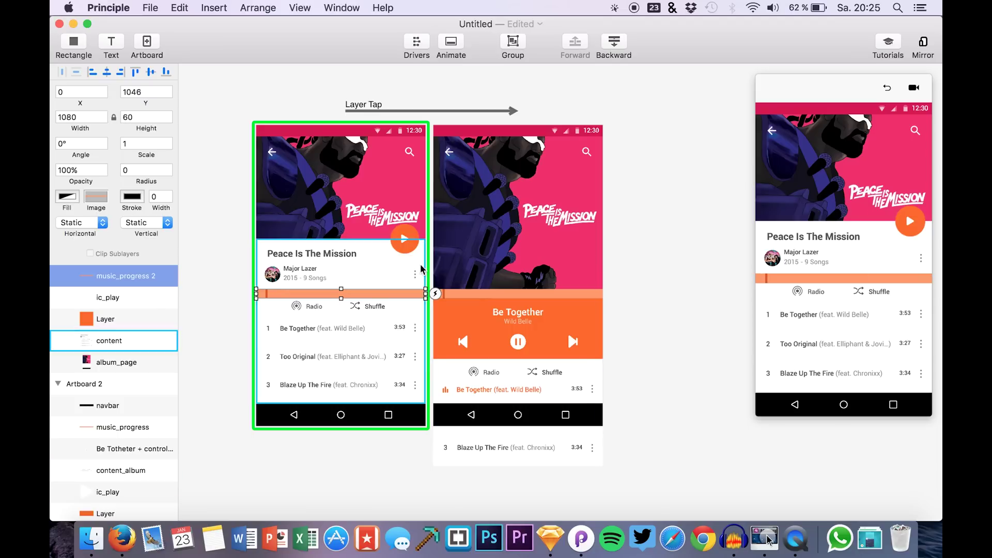
{"action": "left_click", "coordinate": [51, 219]}
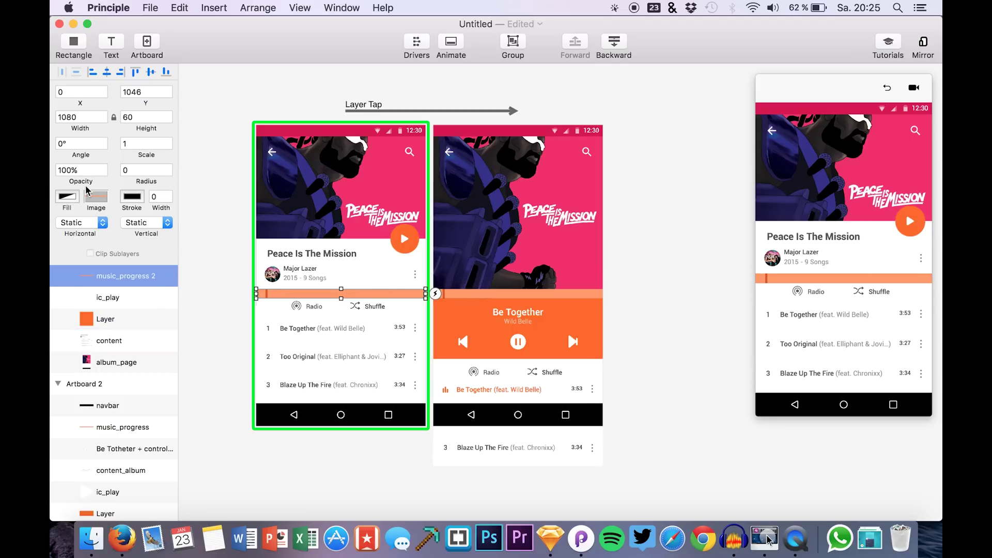
{"action": "left_click_drag", "start_coordinate": [85, 180], "coordinate": [53, 179]}
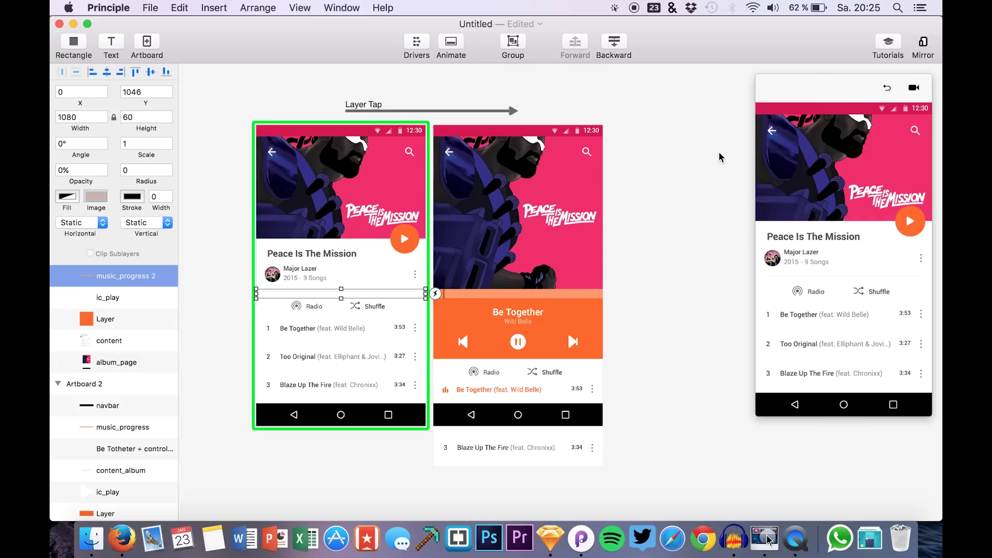
Replay the album-to-player transition repeatedly in the preview window
{"action": "left_click", "coordinate": [920, 210]}
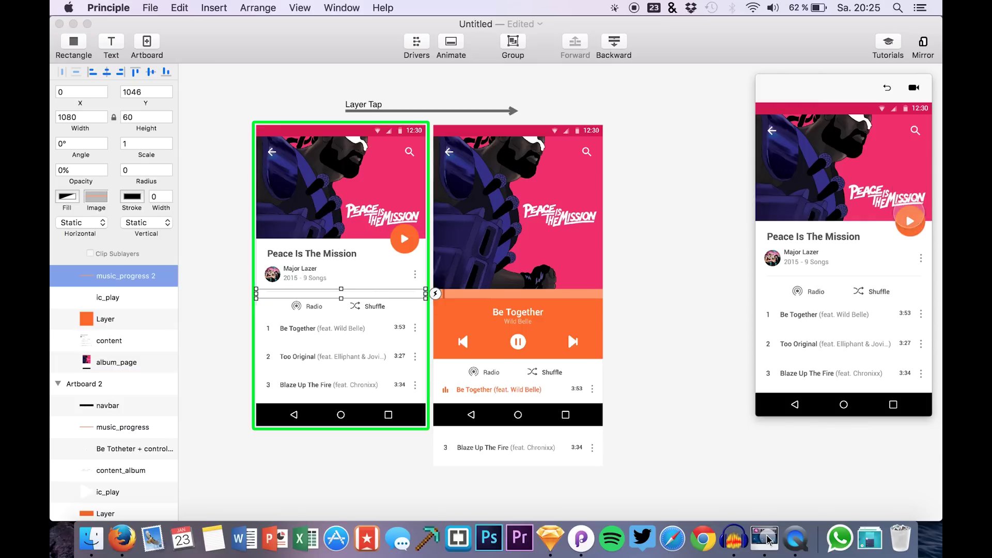
{"action": "left_click", "coordinate": [922, 226]}
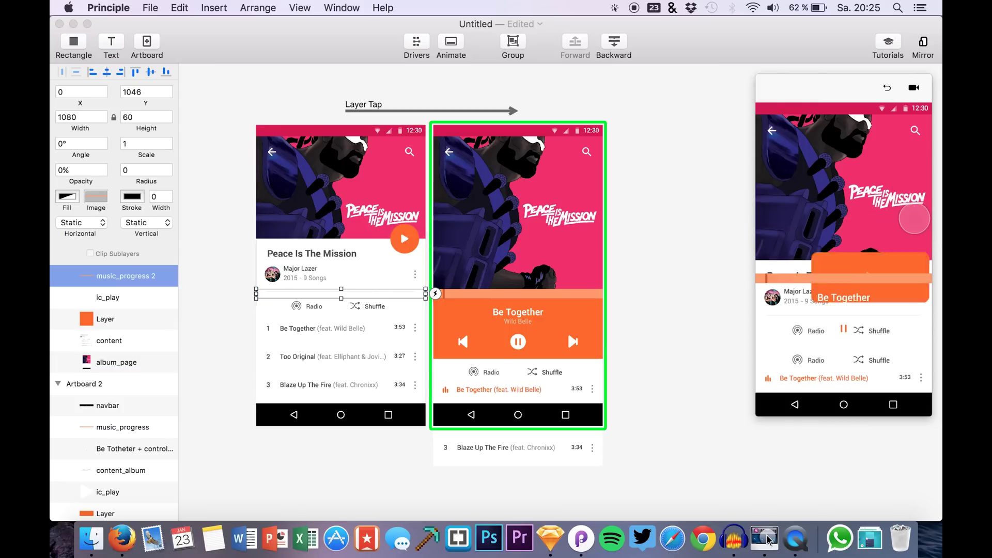
{"action": "left_click", "coordinate": [888, 89]}
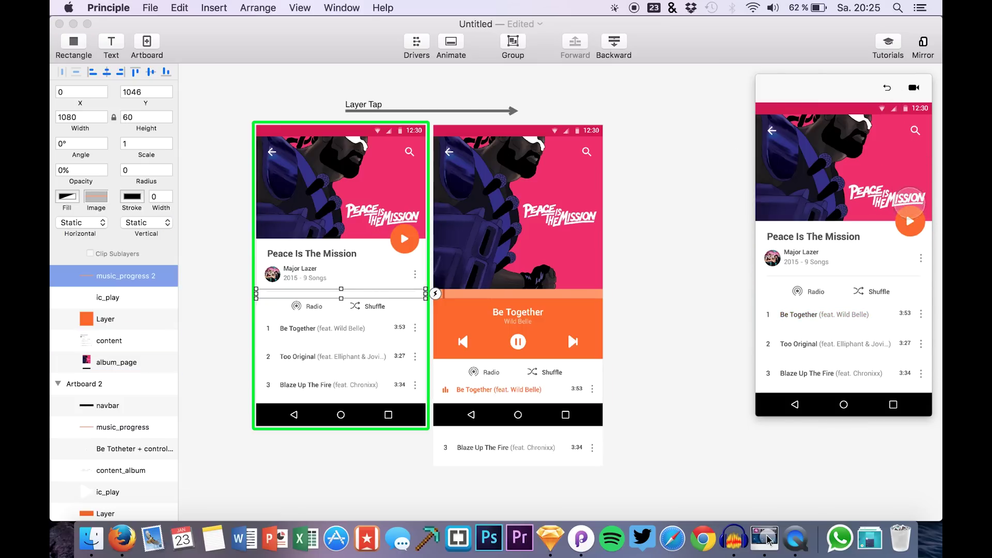
{"action": "left_click", "coordinate": [910, 212]}
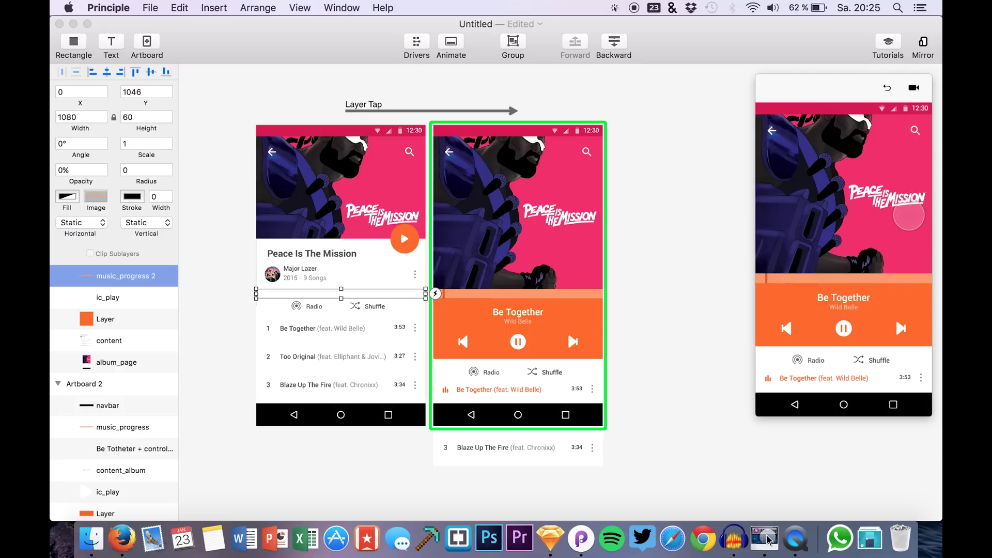
{"action": "left_click", "coordinate": [887, 88]}
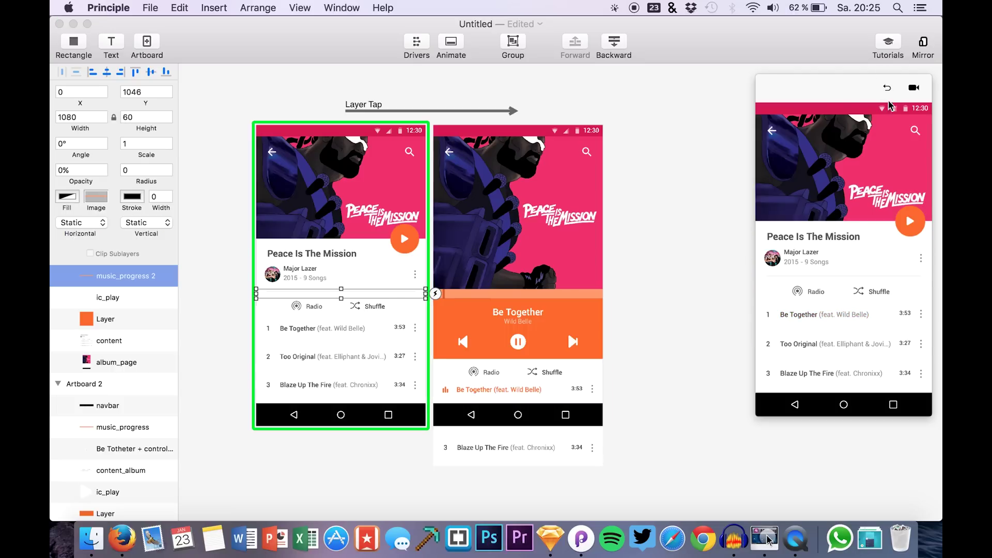
{"action": "left_click", "coordinate": [910, 212]}
{"action": "left_click", "coordinate": [887, 88]}
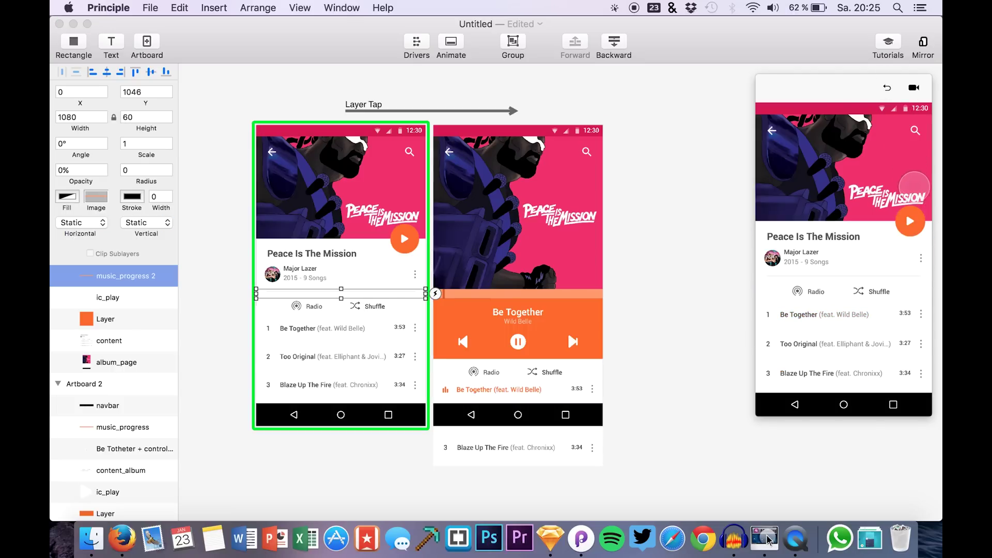
{"action": "left_click", "coordinate": [598, 170]}
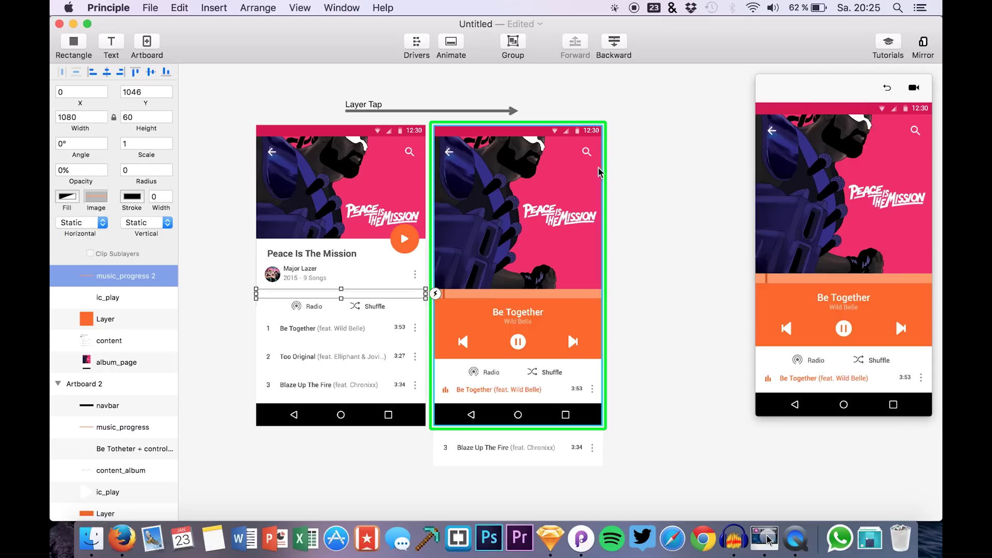
{"action": "left_click", "coordinate": [886, 87]}
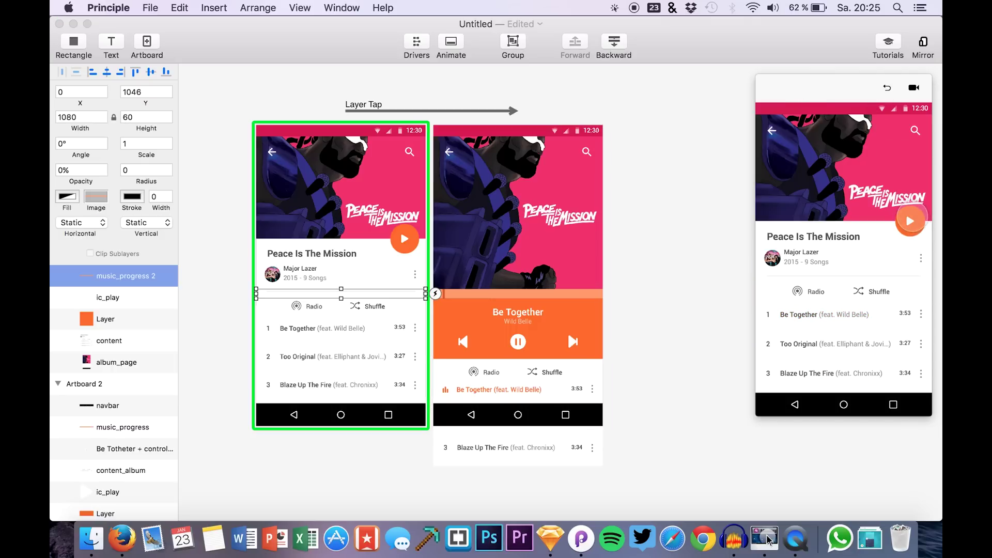
{"action": "left_click", "coordinate": [911, 220]}
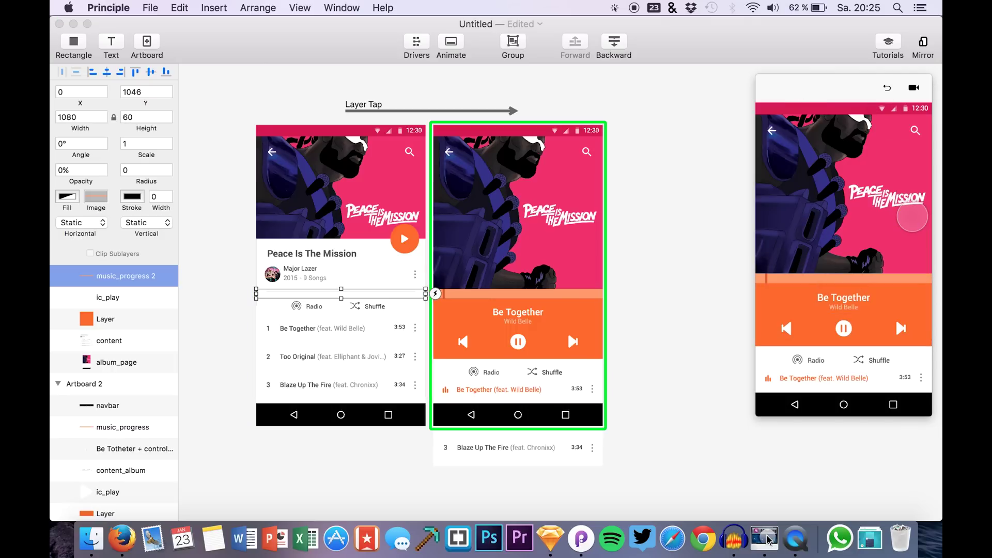
{"action": "left_click", "coordinate": [886, 88]}
{"action": "left_click", "coordinate": [912, 221]}
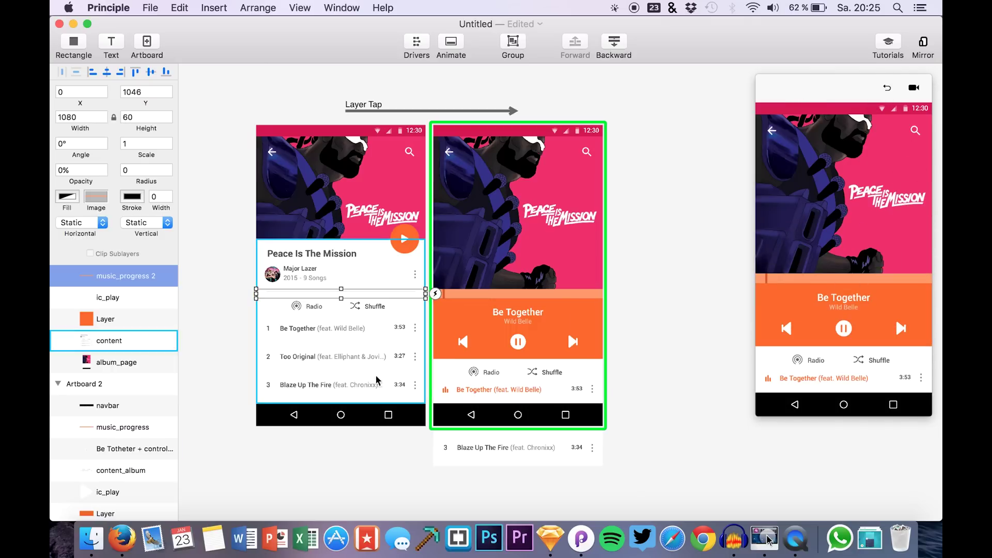
Paste a copy of content_album and park it at 0,1928 below Artboard 1's bottom edge
{"action": "left_click", "coordinate": [487, 377]}
{"action": "key", "text": "super+v"}
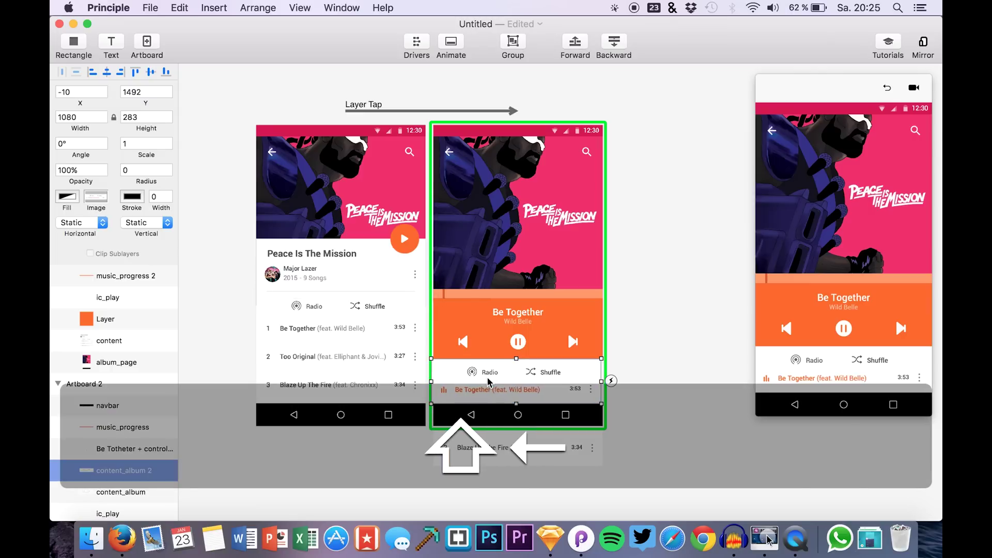
{"action": "key", "text": "shift+Left"}
{"action": "key", "text": "shift+Left"}
{"action": "key", "text": "shift+Left"}
{"action": "key", "text": "shift+Left"}
{"action": "key", "text": "shift+Left"}
{"action": "key", "text": "shift+Left"}
{"action": "key", "text": "shift+Left"}
{"action": "key", "text": "shift+Left"}
{"action": "key", "text": "shift+Left"}
{"action": "key", "text": "shift+Left"}
{"action": "key", "text": "shift+Left"}
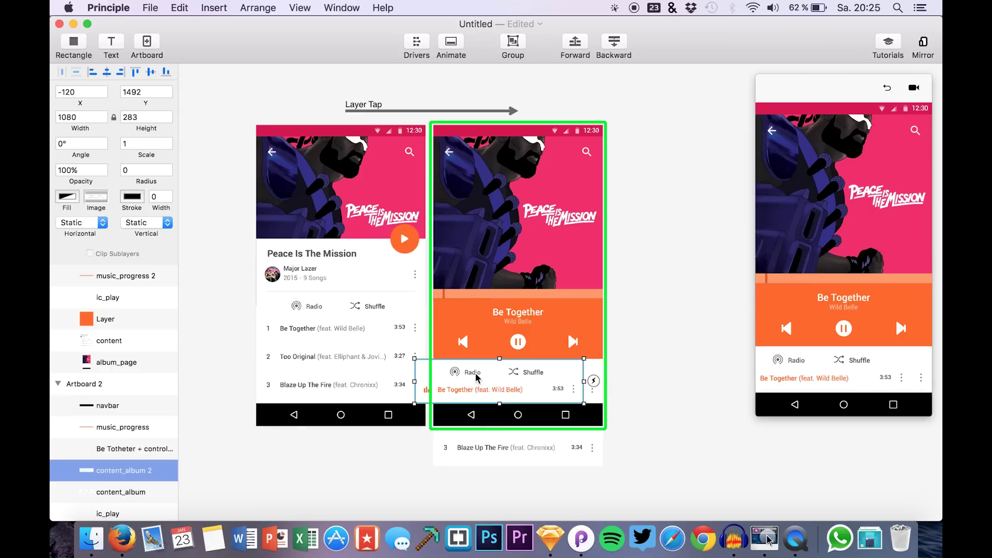
{"action": "left_click_drag", "start_coordinate": [476, 378], "coordinate": [309, 441]}
Tap play in the preview window to test the transition
{"action": "left_click", "coordinate": [877, 91]}
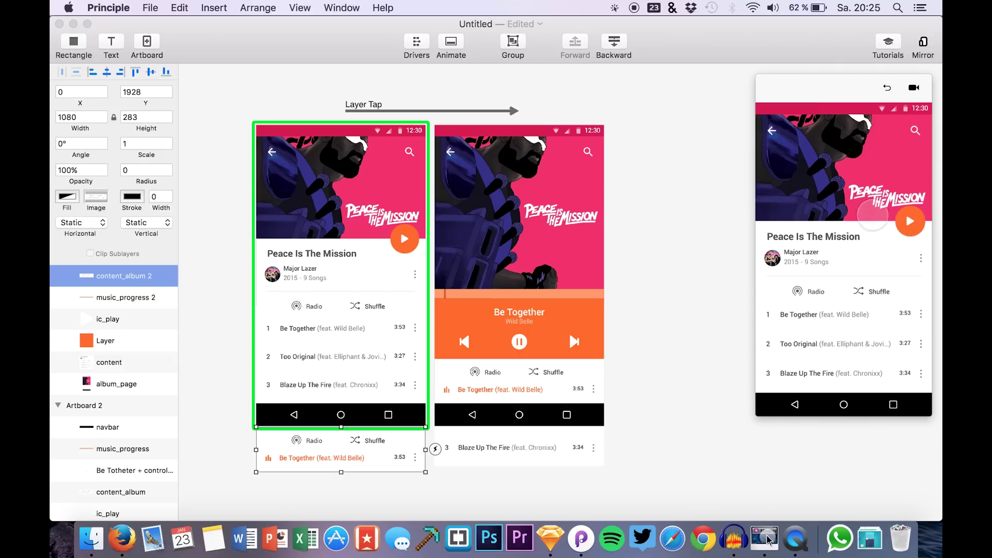
{"action": "left_click", "coordinate": [905, 216]}
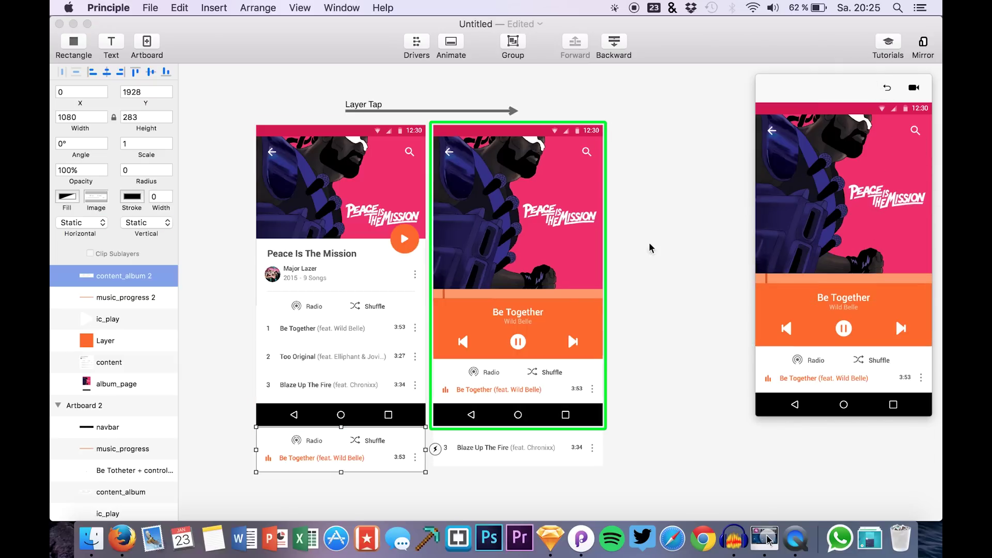
{"action": "scroll", "coordinate": [133, 404], "scroll_direction": "up", "scroll_amount": 1}
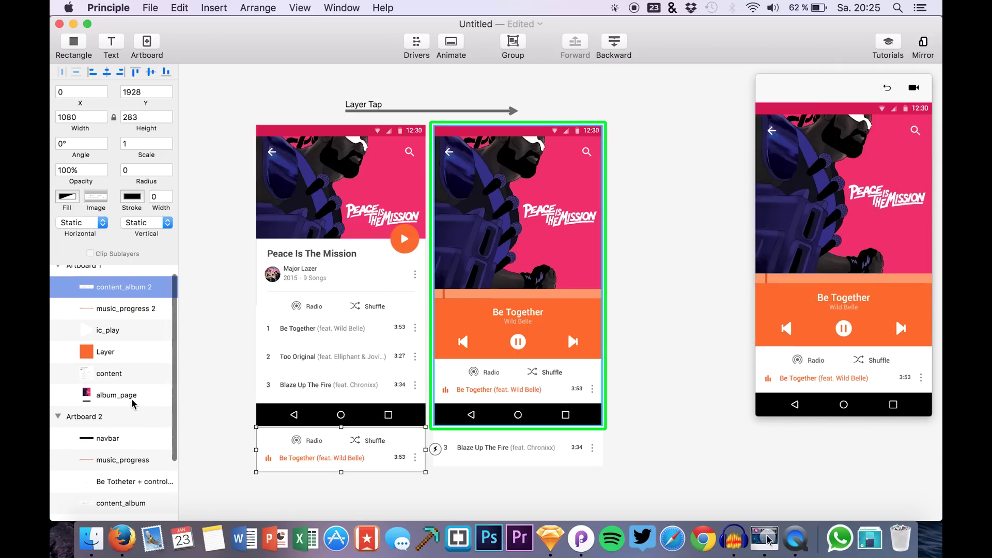
Rename music_progress 2 and content_album 2 to music_progress and content_album
{"action": "left_click", "coordinate": [146, 302]}
{"action": "left_click", "coordinate": [145, 303]}
{"action": "key", "text": "BackSpace"}
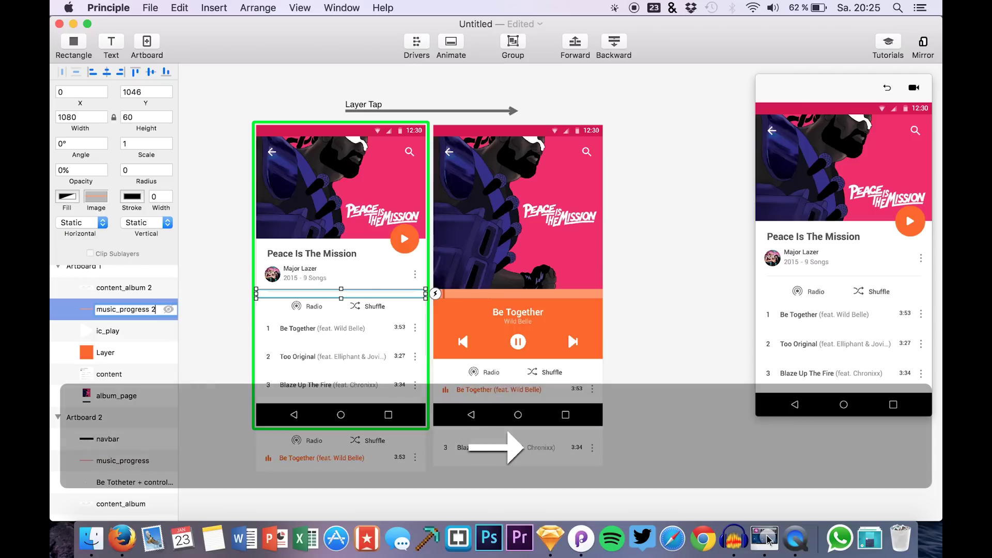
{"action": "left_click", "coordinate": [142, 290]}
{"action": "left_click", "coordinate": [143, 290]}
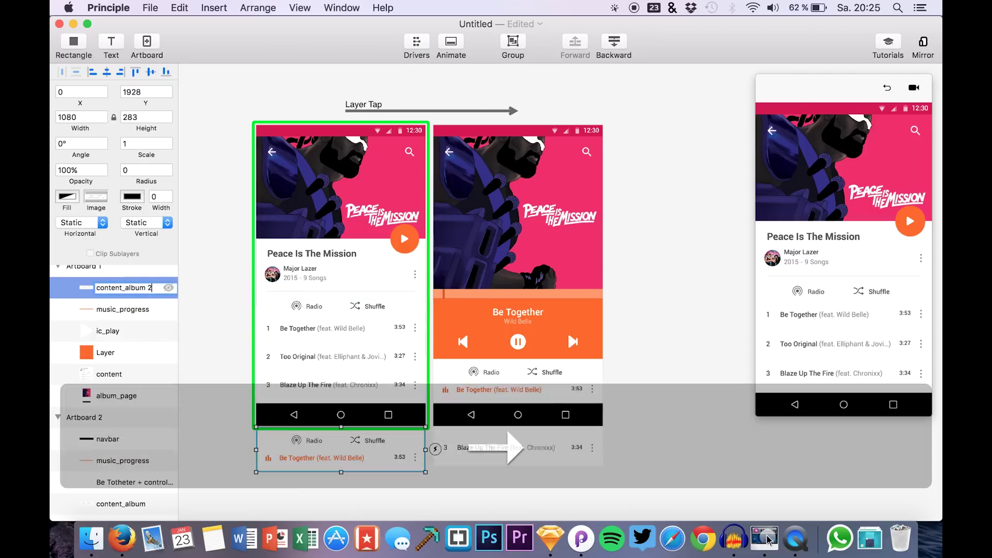
{"action": "key", "text": "BackSpace"}
{"action": "key", "text": "BackSpace"}
{"action": "key", "text": "Return"}
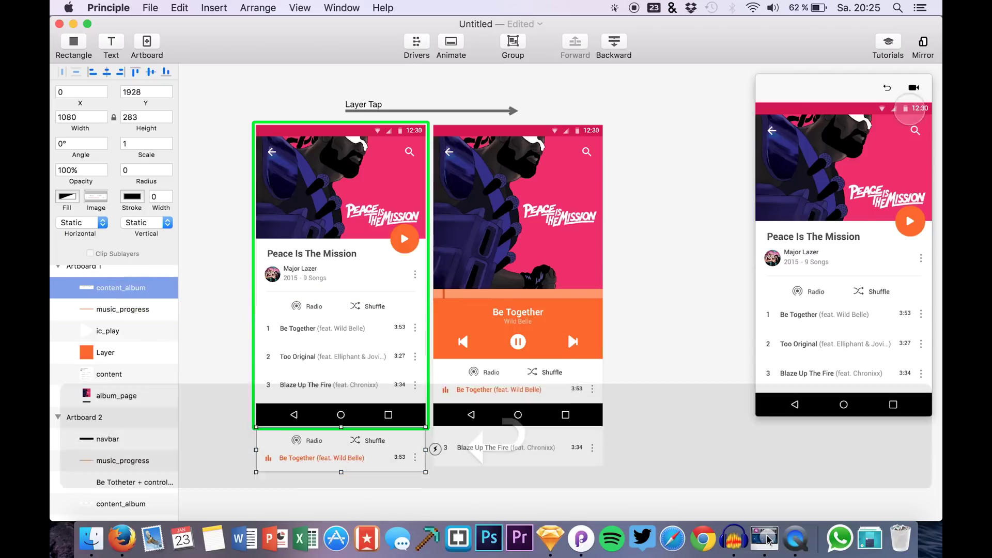
{"action": "left_click", "coordinate": [910, 221]}
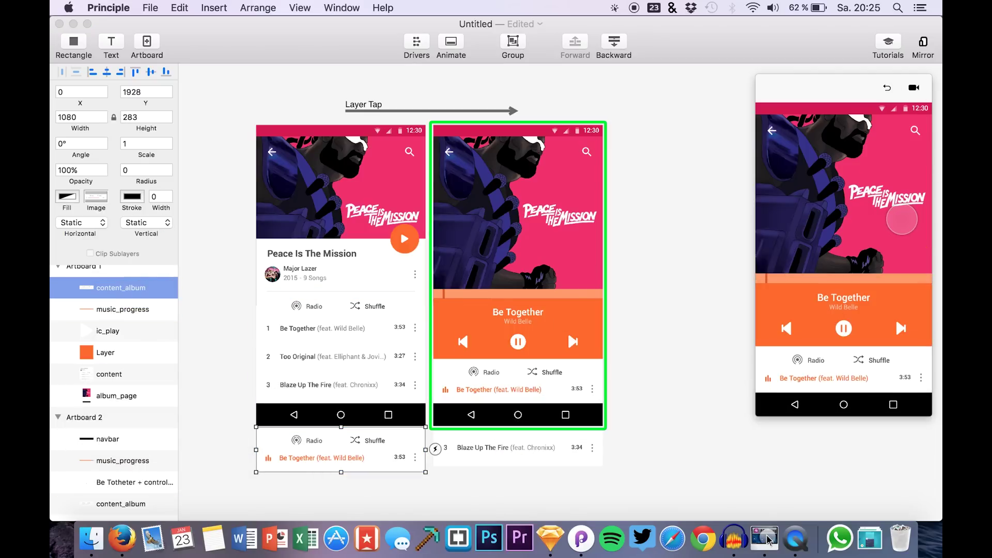
{"action": "left_click", "coordinate": [887, 88]}
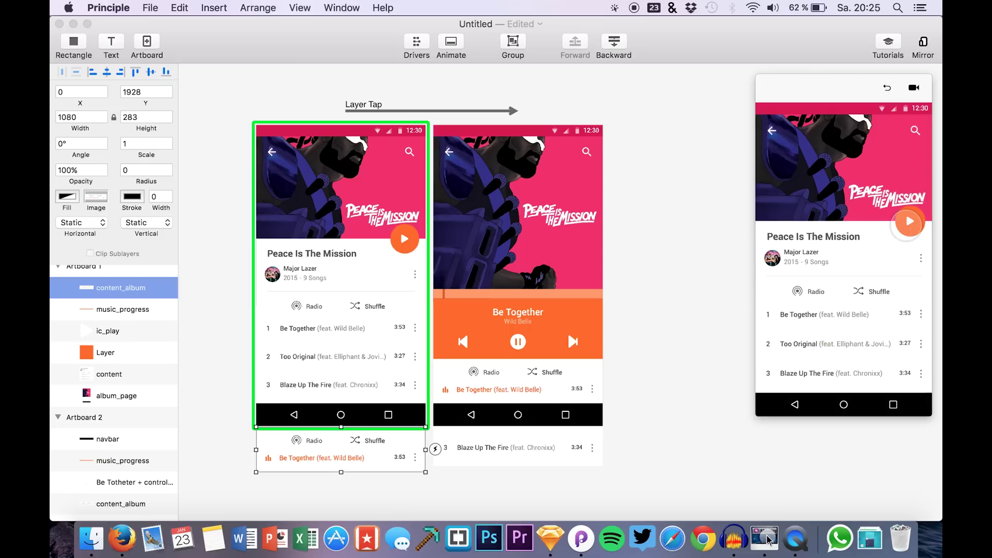
{"action": "left_click", "coordinate": [910, 220]}
{"action": "left_click", "coordinate": [859, 352]}
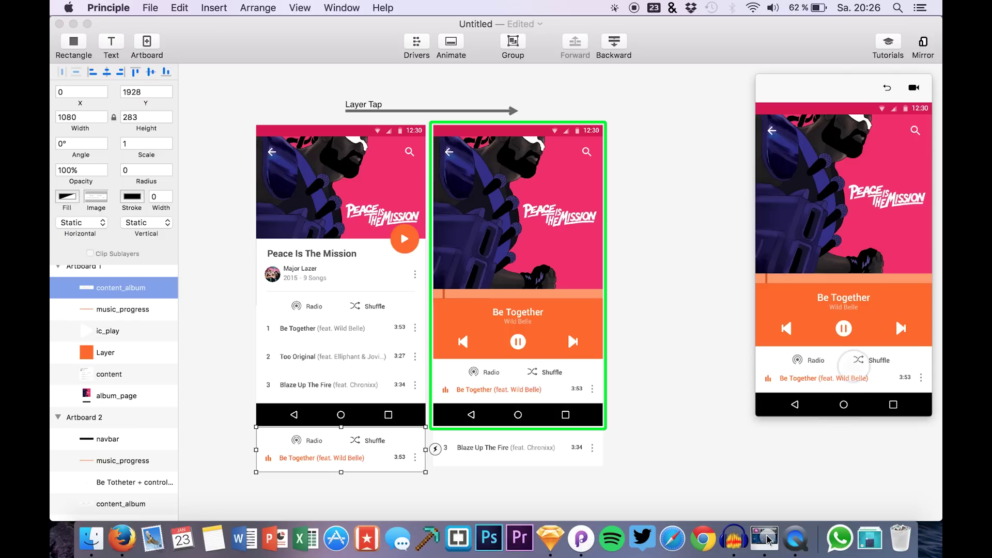
{"action": "left_click", "coordinate": [877, 119]}
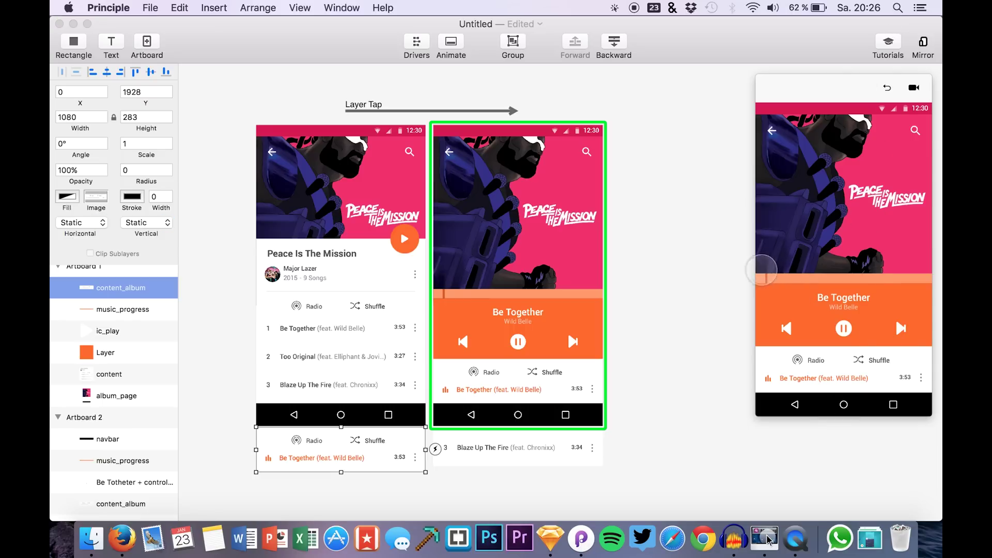
{"action": "left_click", "coordinate": [709, 263]}
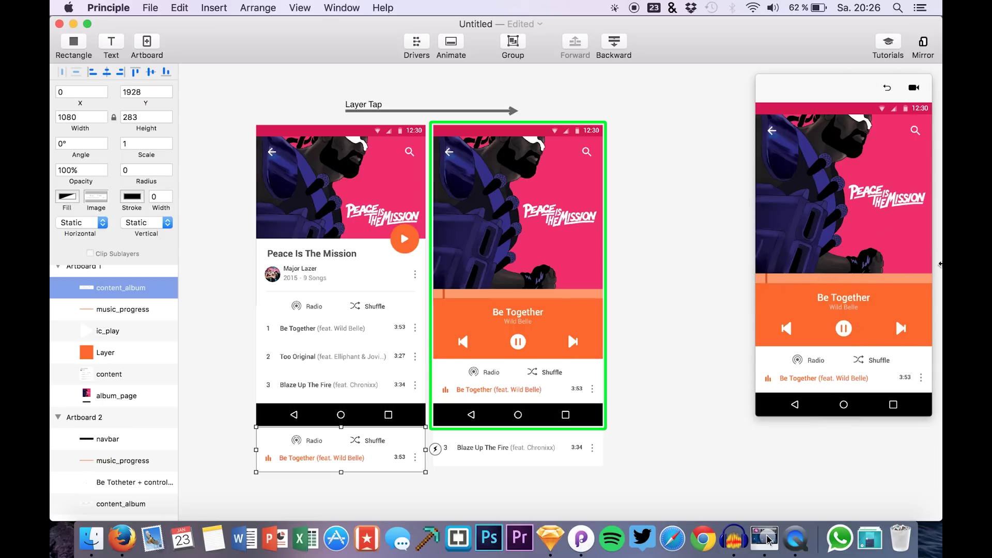
{"action": "left_click", "coordinate": [888, 89]}
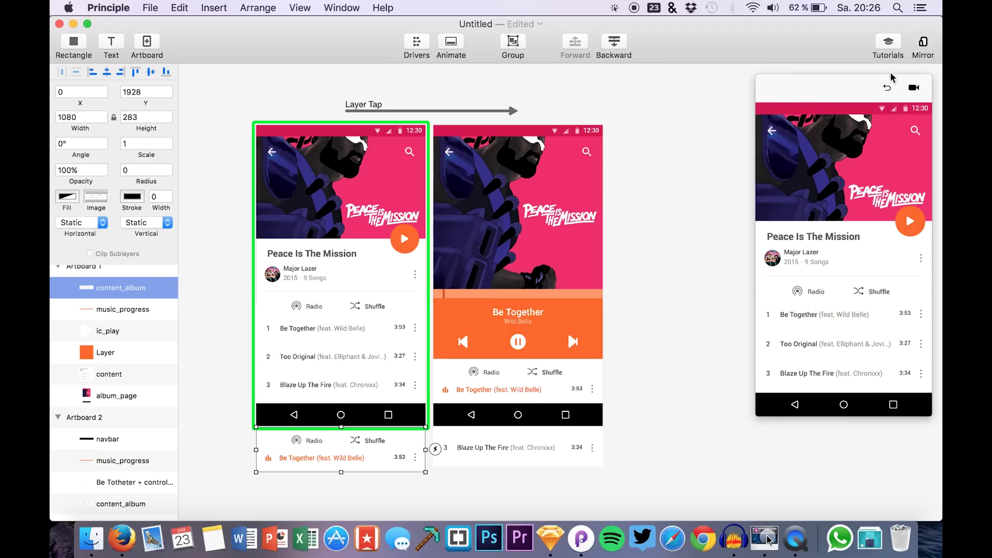
{"action": "left_click", "coordinate": [900, 213]}
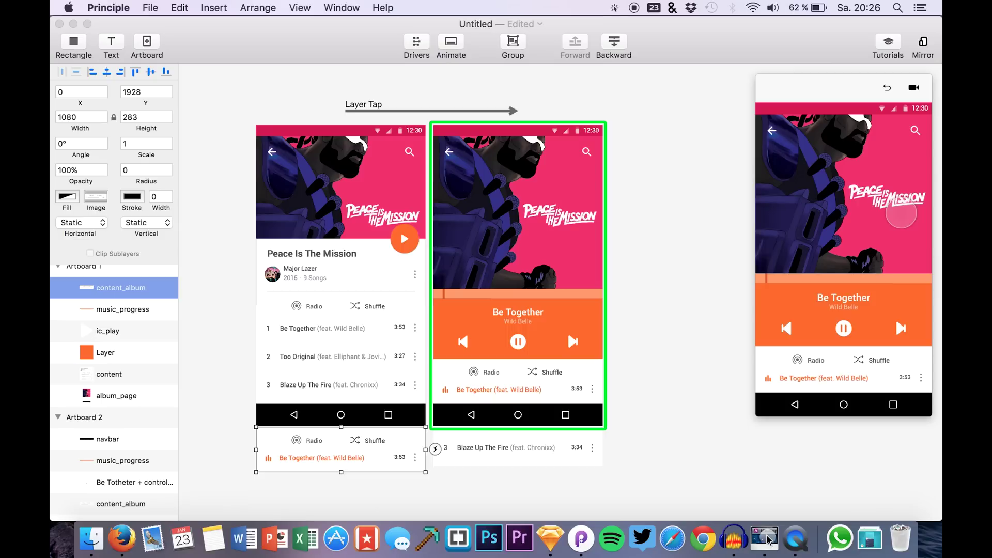
{"action": "left_click", "coordinate": [902, 214]}
{"action": "left_click", "coordinate": [905, 221]}
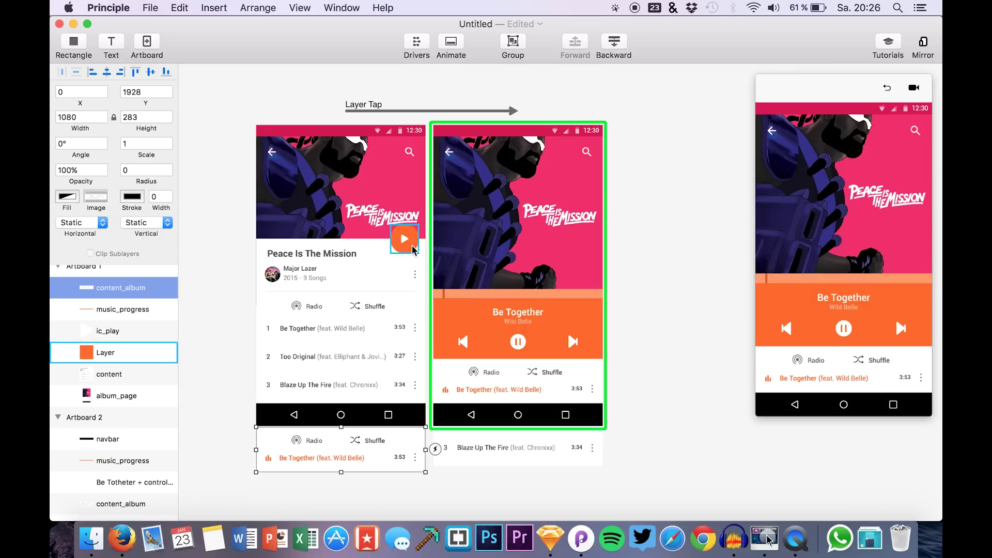
{"action": "left_click", "coordinate": [408, 247]}
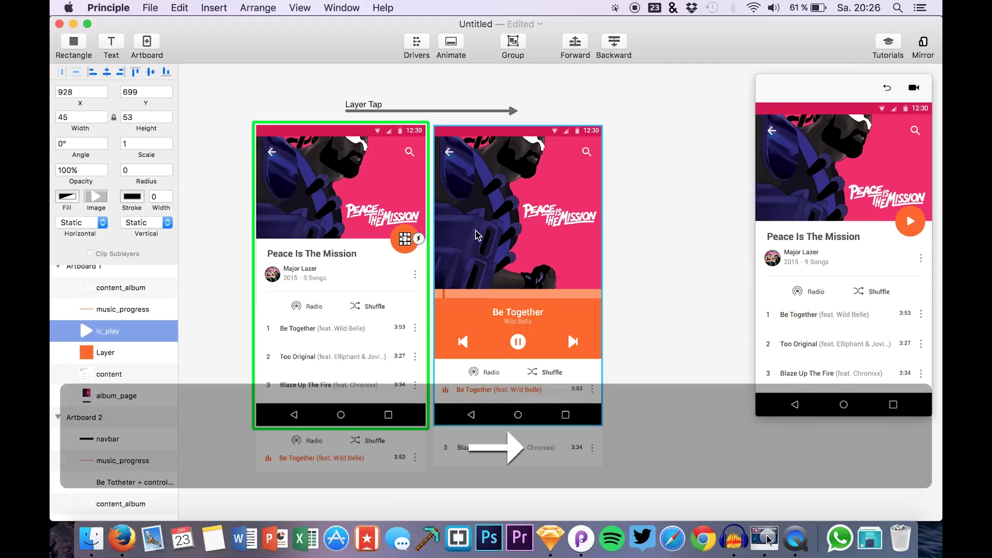
{"action": "scroll", "coordinate": [333, 238], "scroll_direction": "up", "scroll_amount": 5}
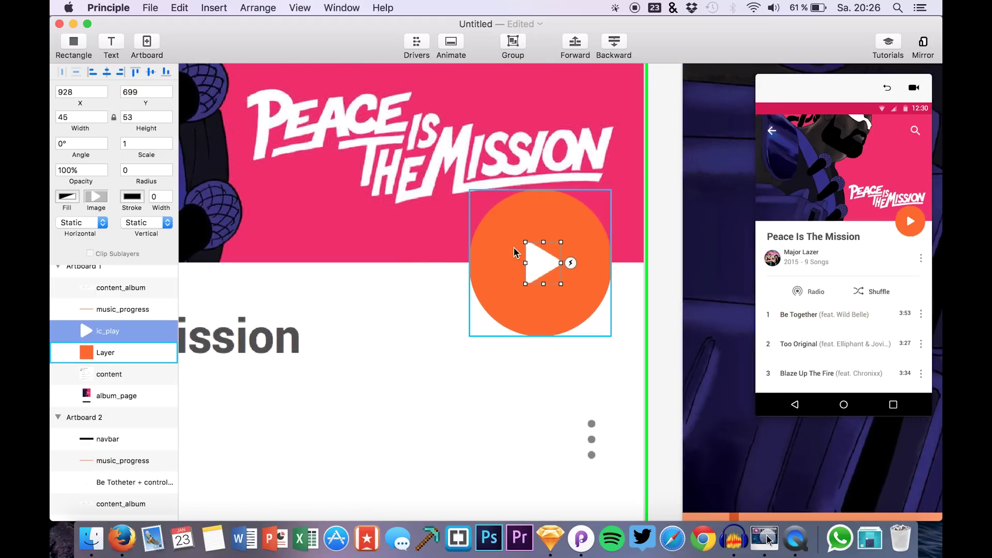
{"action": "scroll", "coordinate": [517, 259], "scroll_direction": "down", "scroll_amount": 5}
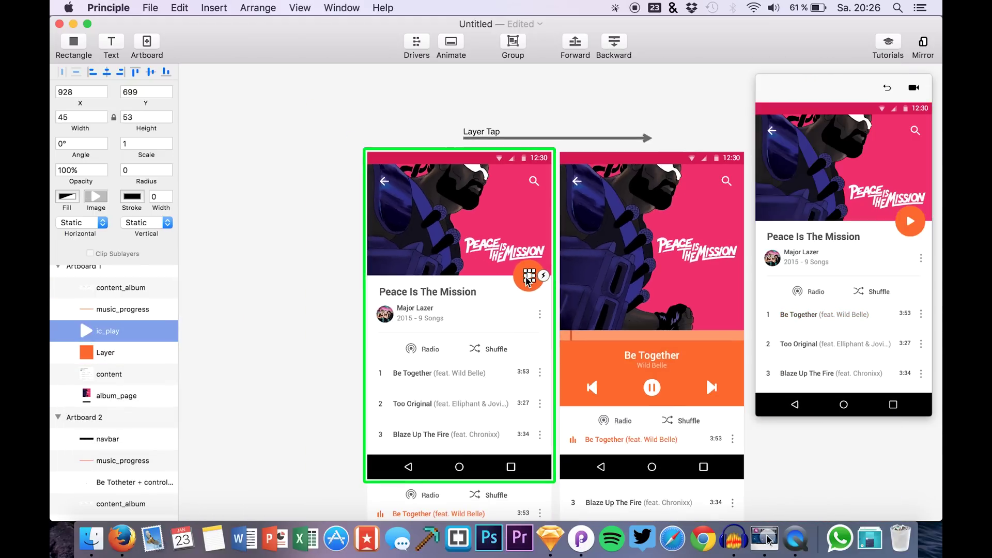
{"action": "scroll", "coordinate": [527, 281], "scroll_direction": "right", "scroll_amount": 5}
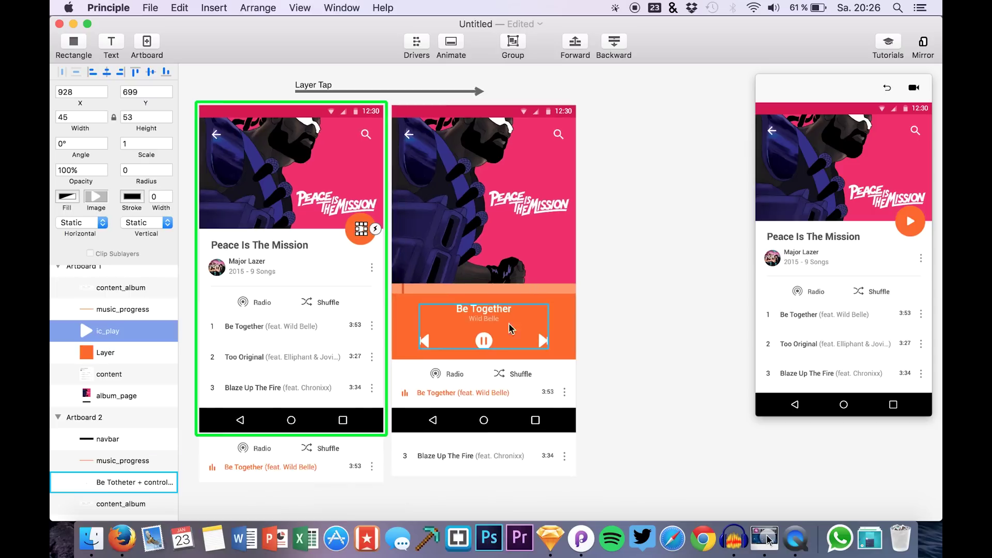
{"action": "left_click", "coordinate": [644, 317]}
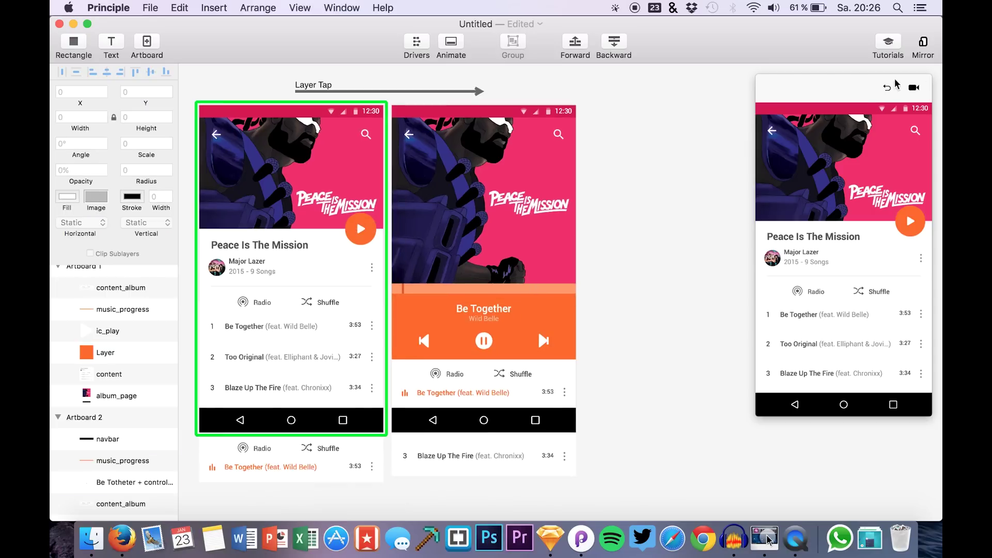
{"action": "left_click", "coordinate": [909, 220]}
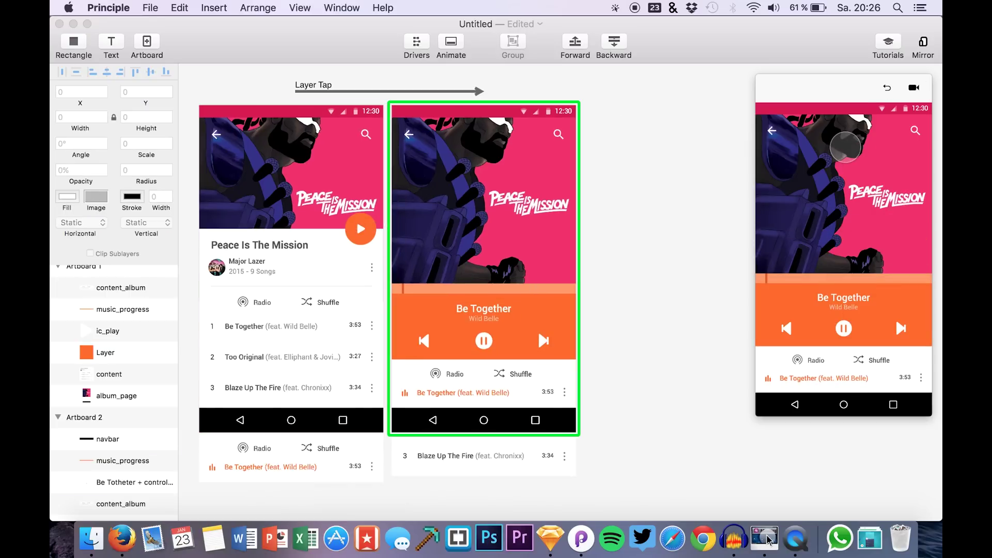
{"action": "left_click", "coordinate": [888, 91]}
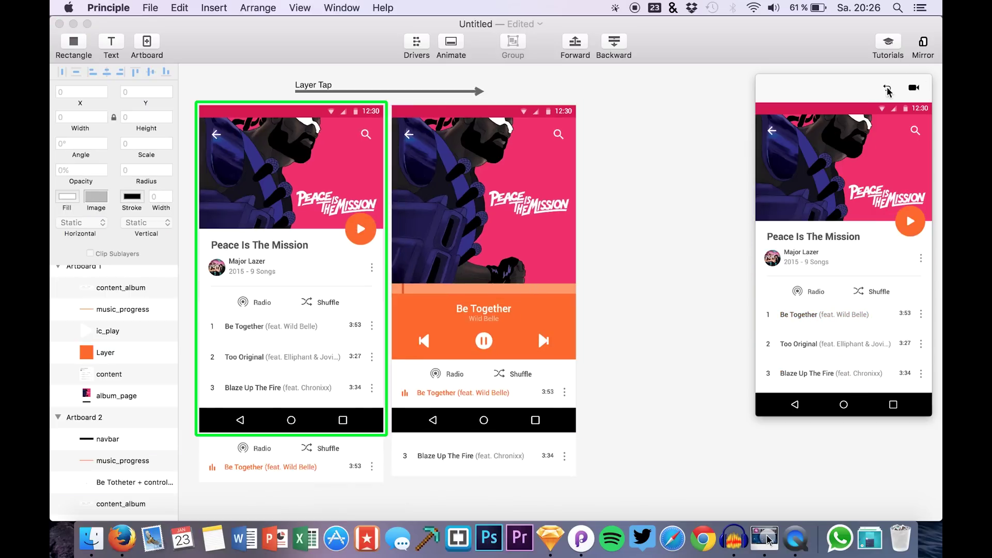
{"action": "left_click", "coordinate": [474, 323]}
Paste a copy of the Be Together controls group into Artboard 1, matching Artboard 2's placement
{"action": "key", "text": "super+v"}
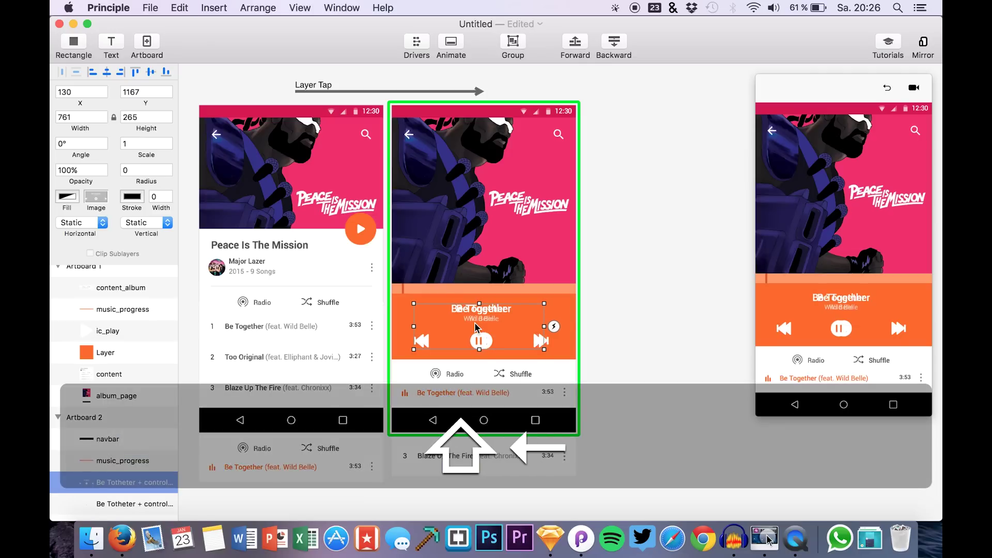
{"action": "left_click_drag", "start_coordinate": [481, 316], "coordinate": [306, 321]}
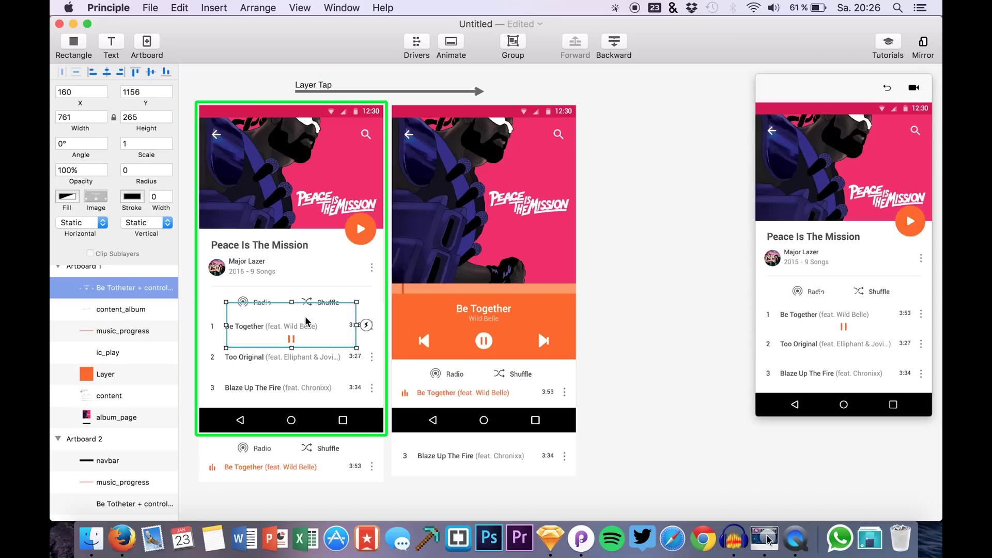
{"action": "left_click", "coordinate": [486, 324]}
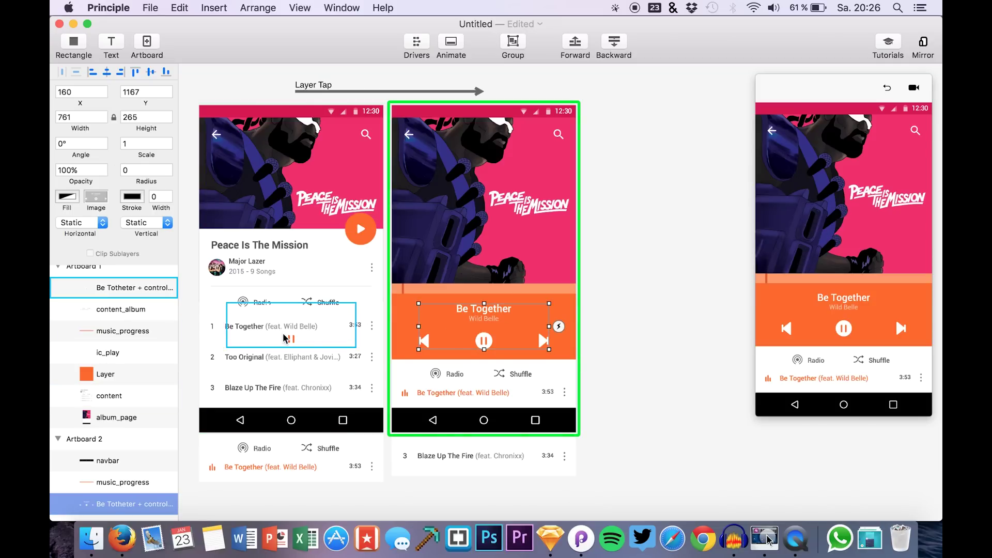
{"action": "left_click", "coordinate": [284, 338]}
{"action": "left_click", "coordinate": [538, 330]}
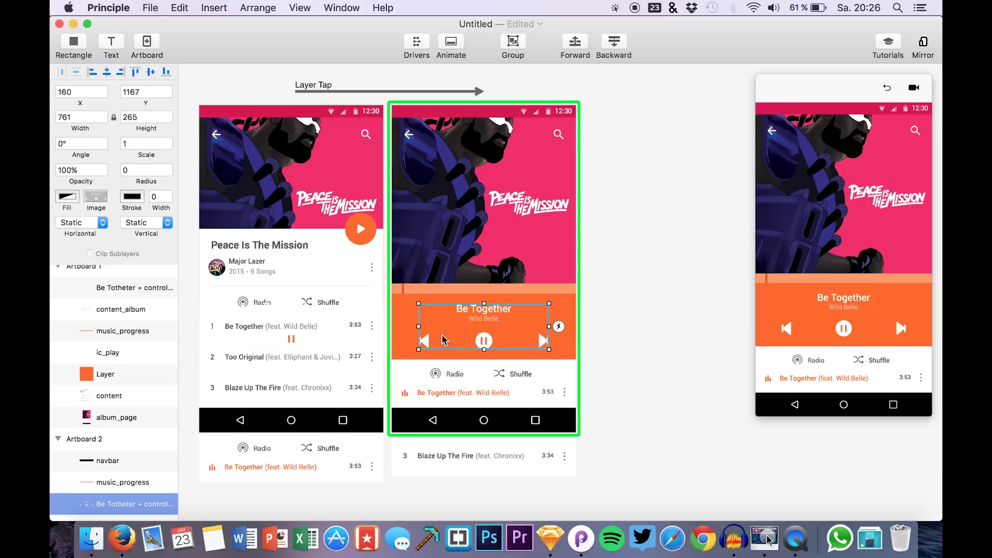
Set the copied controls group's Y position to 1167
{"action": "left_click", "coordinate": [285, 327]}
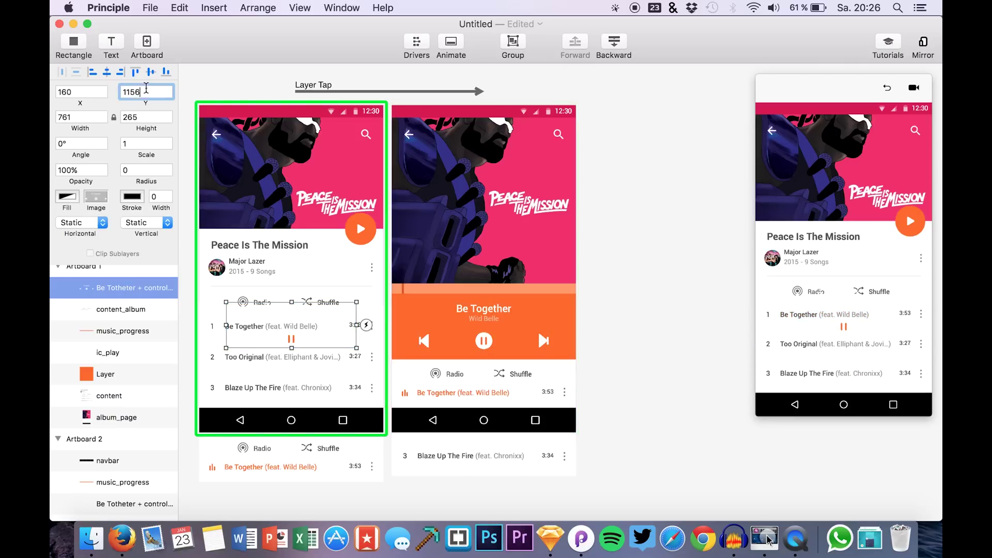
{"action": "key", "text": "BackSpace"}
{"action": "key", "text": "BackSpace"}
{"action": "type", "text": "67"}
{"action": "key", "text": "Return"}
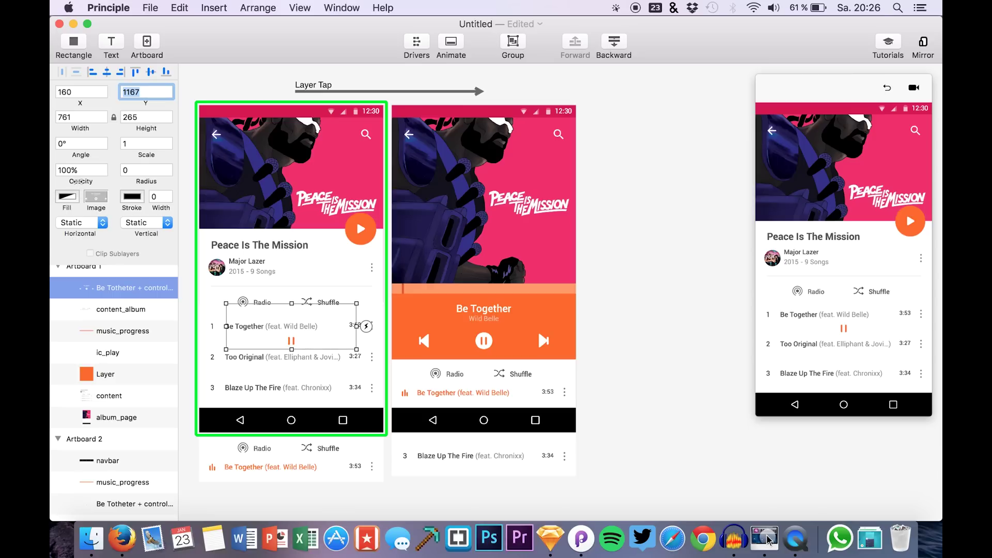
{"action": "left_click", "coordinate": [889, 89]}
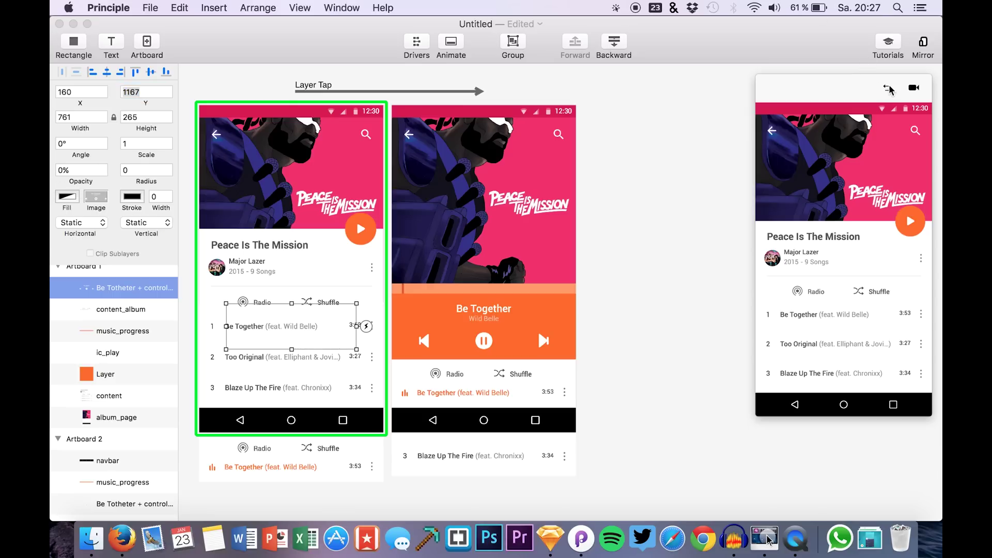
{"action": "left_click", "coordinate": [912, 221]}
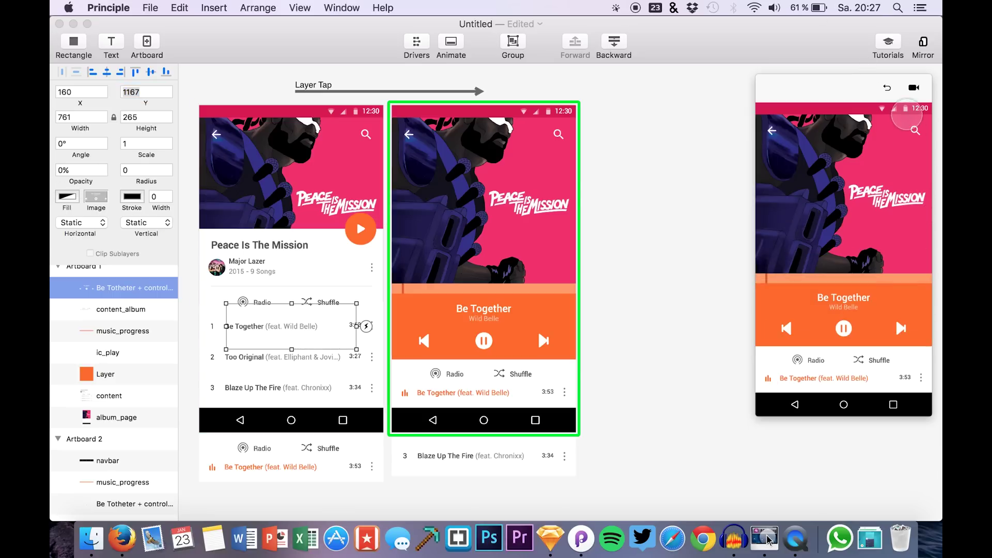
{"action": "left_click", "coordinate": [889, 89]}
{"action": "left_click", "coordinate": [911, 220]}
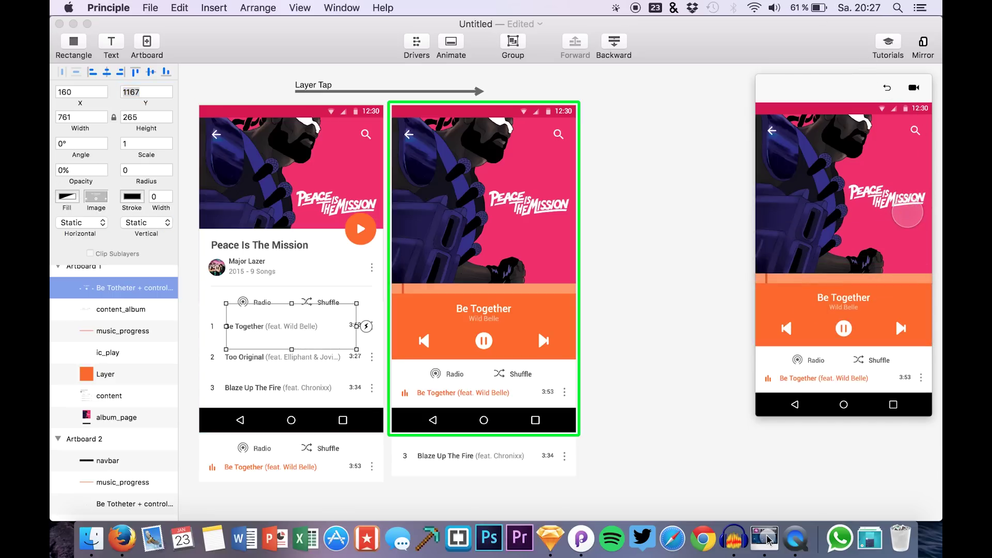
{"action": "left_click", "coordinate": [888, 88]}
{"action": "left_click", "coordinate": [910, 221]}
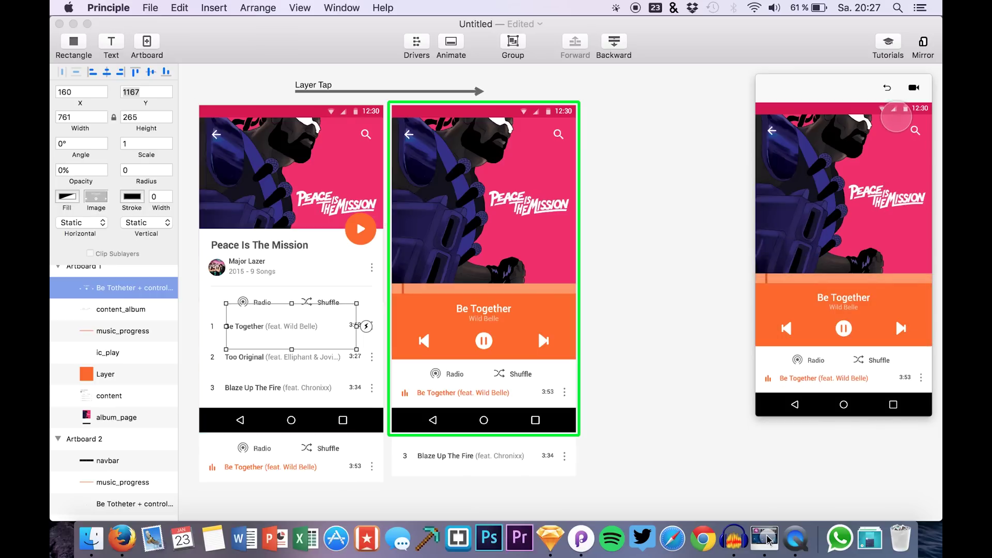
{"action": "left_click", "coordinate": [888, 87]}
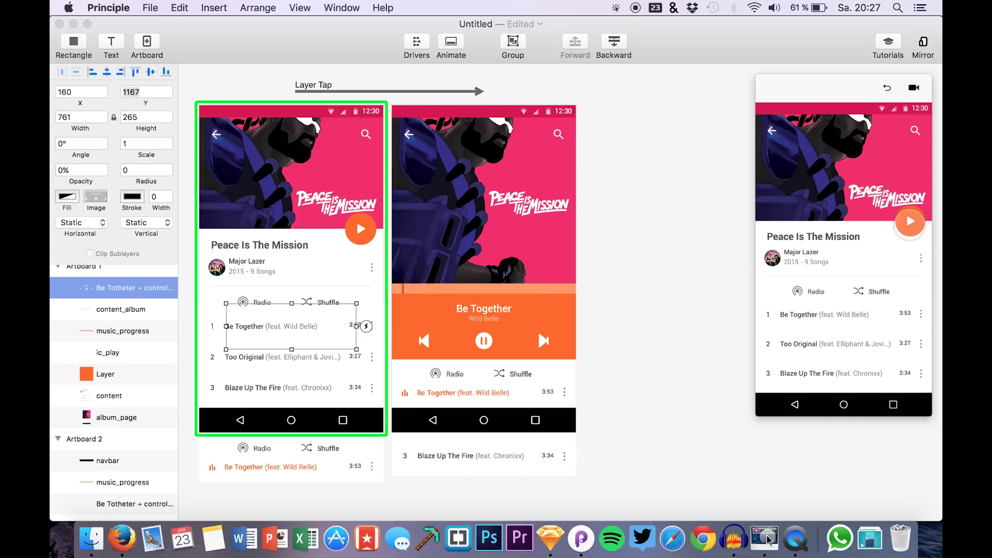
{"action": "left_click", "coordinate": [911, 221]}
{"action": "left_click", "coordinate": [887, 88]}
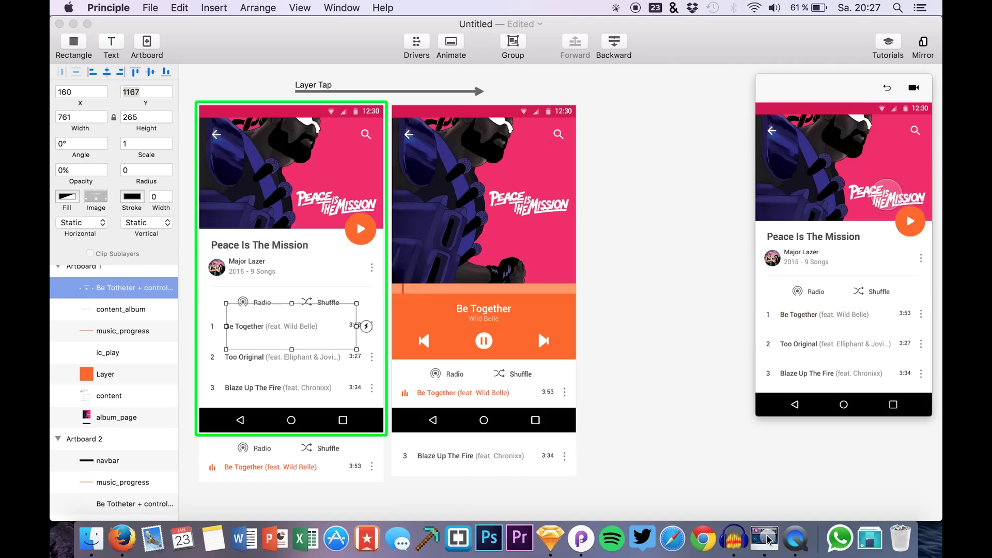
{"action": "left_click", "coordinate": [910, 222]}
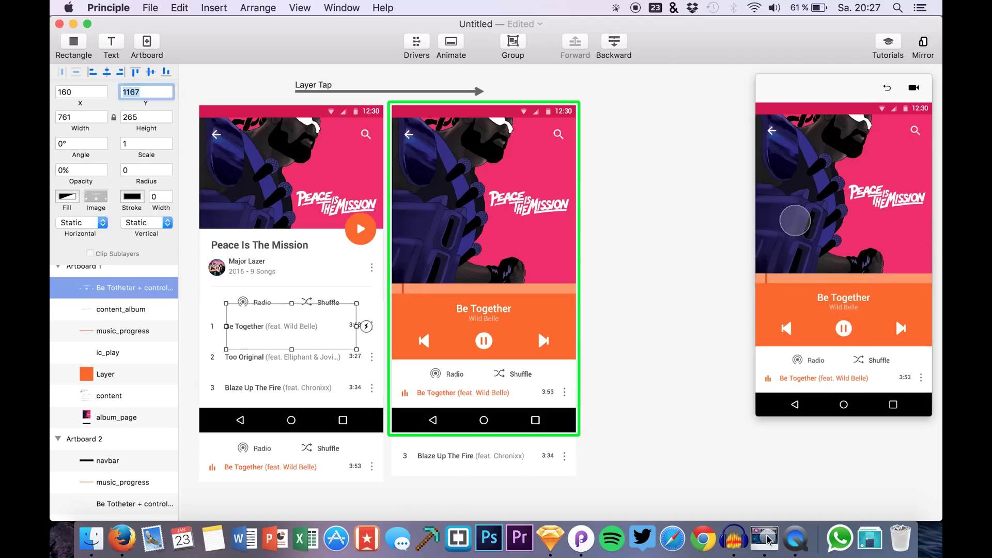
{"action": "left_click", "coordinate": [887, 88]}
{"action": "left_click", "coordinate": [910, 220]}
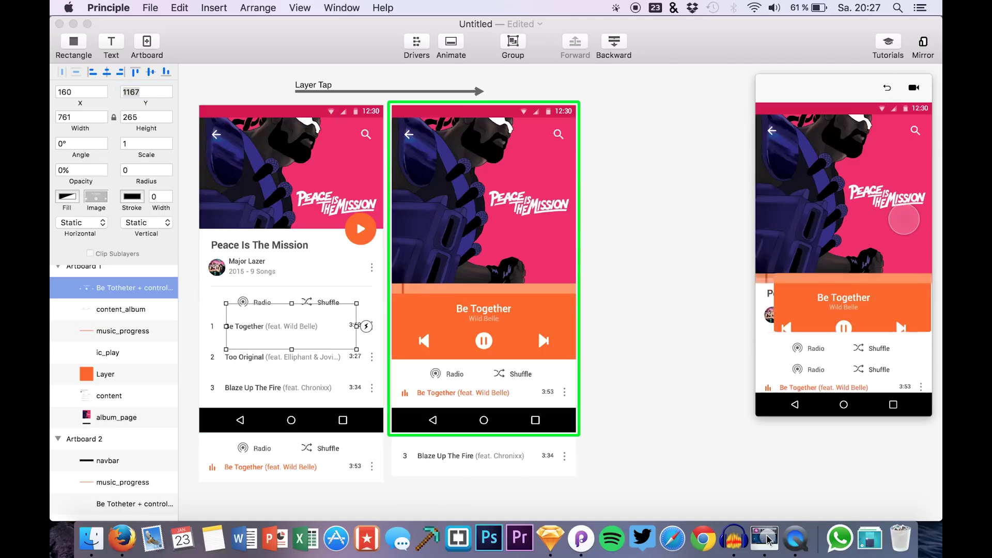
{"action": "left_click", "coordinate": [888, 88]}
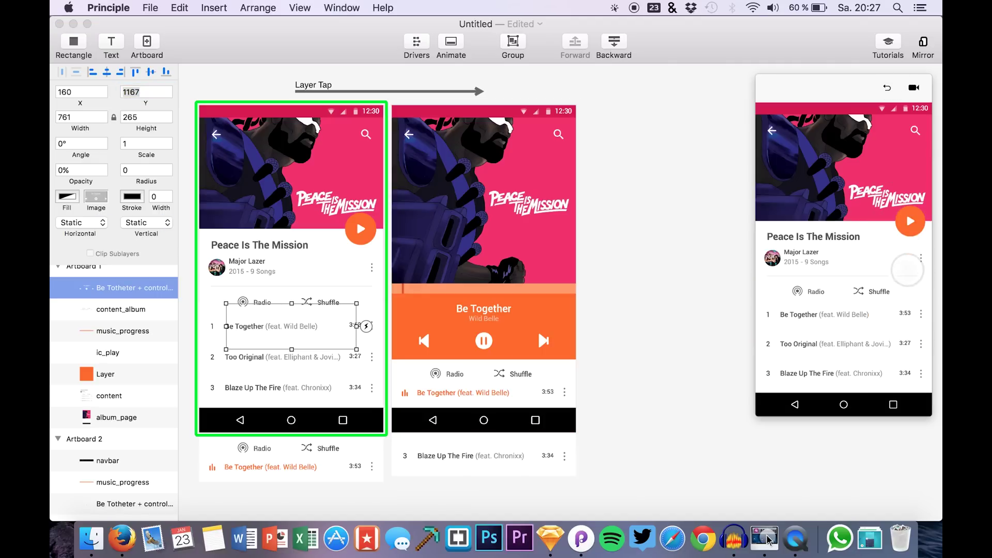
{"action": "left_click", "coordinate": [909, 223]}
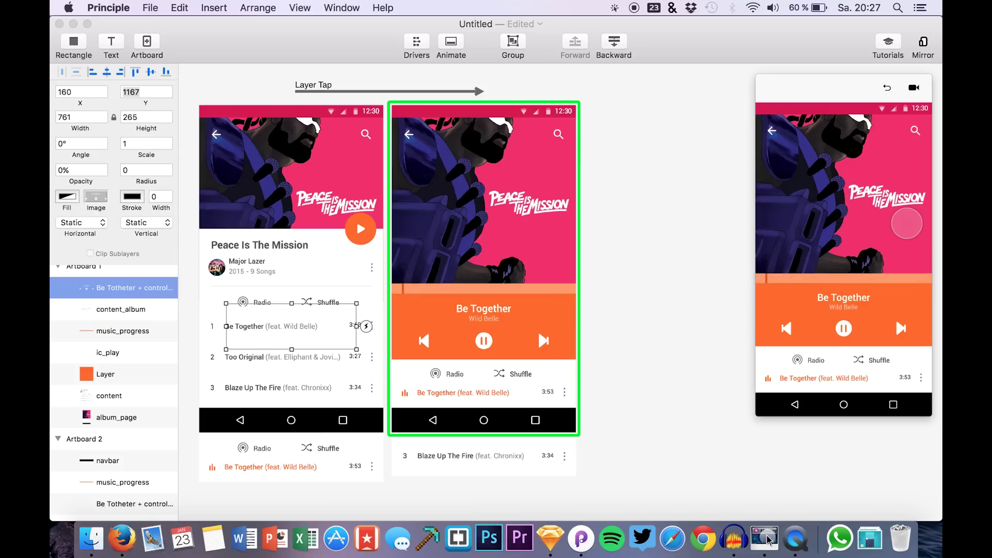
{"action": "left_click", "coordinate": [888, 88]}
{"action": "left_click", "coordinate": [904, 220]}
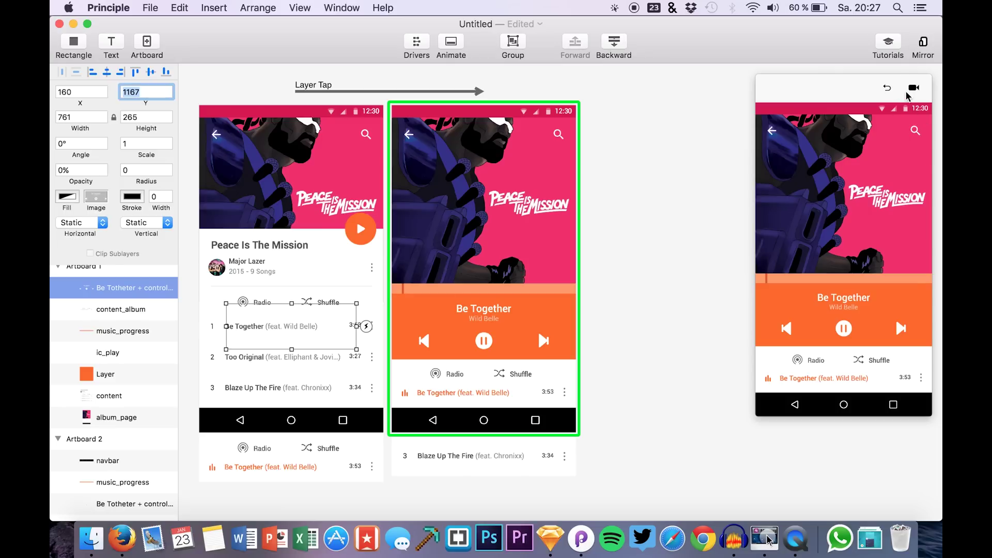
{"action": "left_click", "coordinate": [889, 89]}
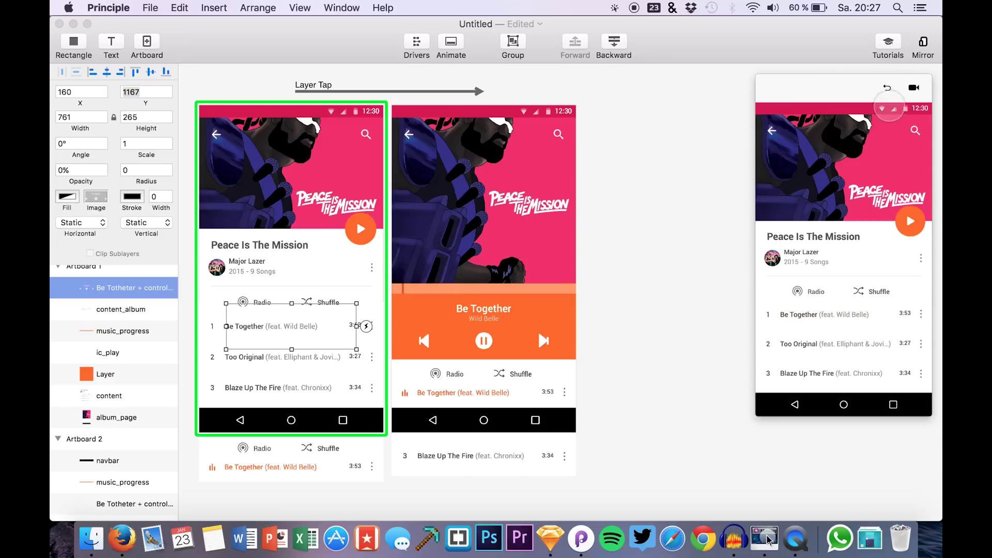
{"action": "left_click", "coordinate": [908, 223]}
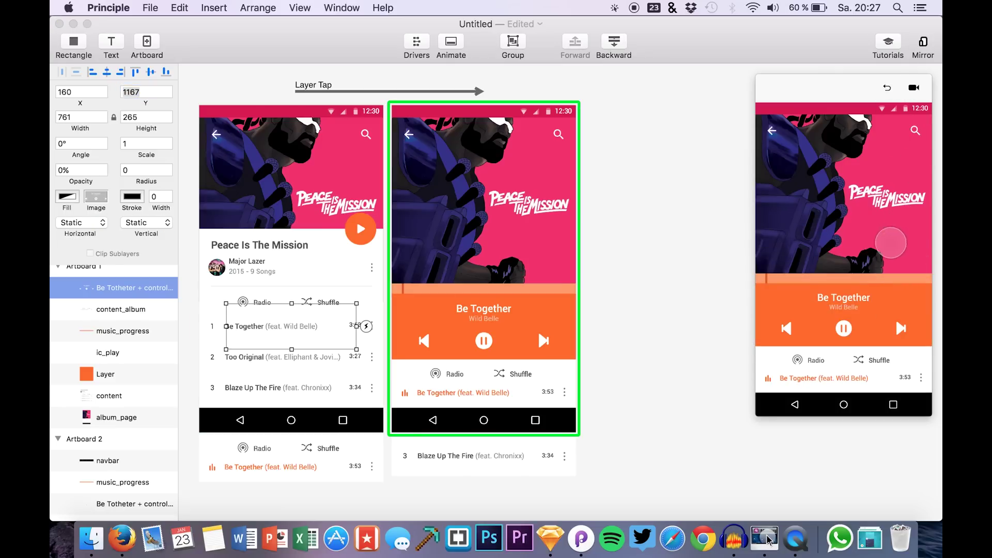
{"action": "left_click", "coordinate": [888, 89]}
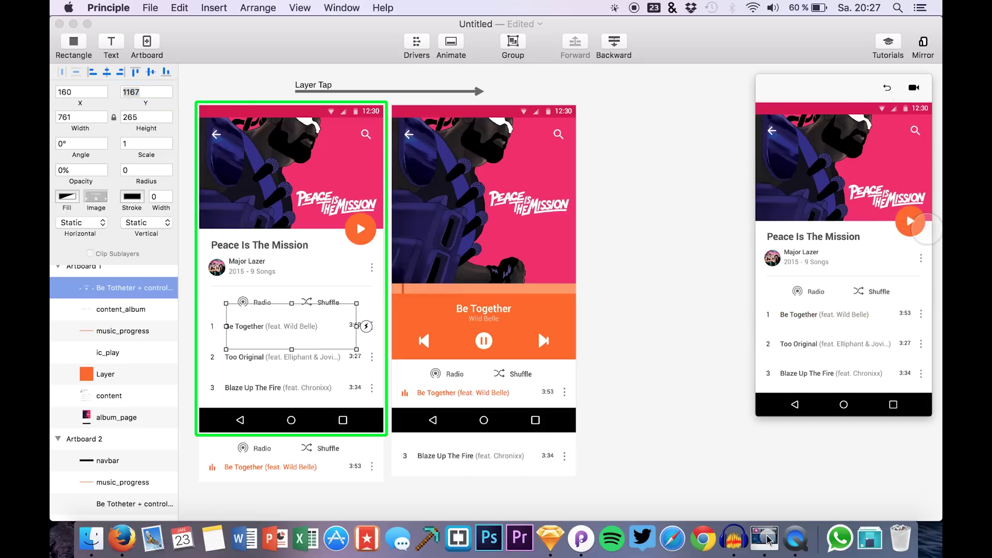
{"action": "left_click", "coordinate": [837, 315]}
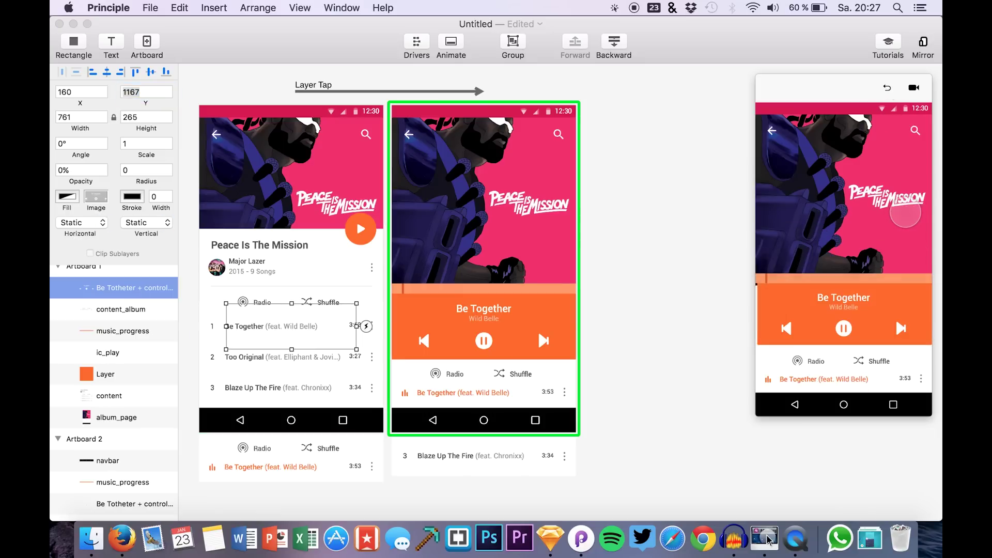
{"action": "left_click", "coordinate": [888, 89]}
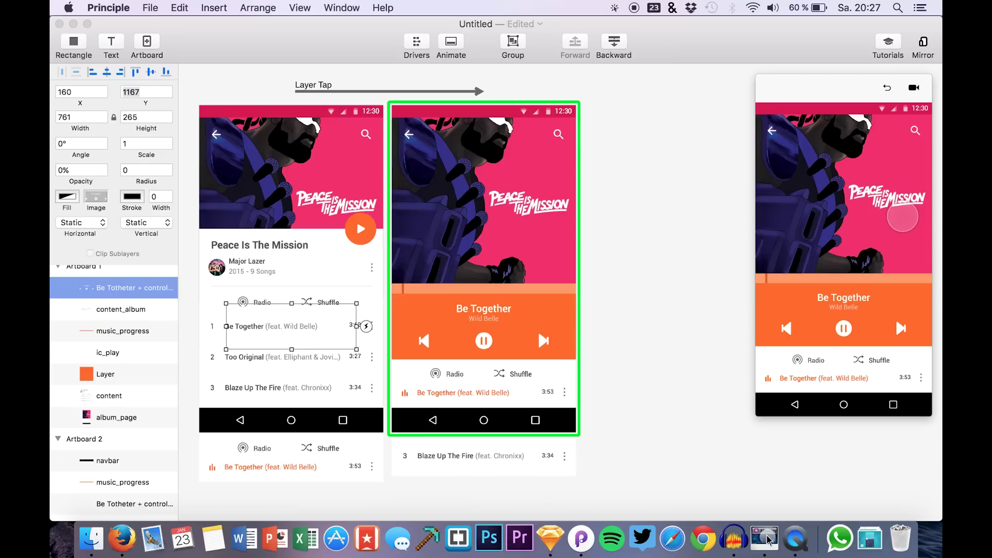
{"action": "left_click", "coordinate": [677, 353]}
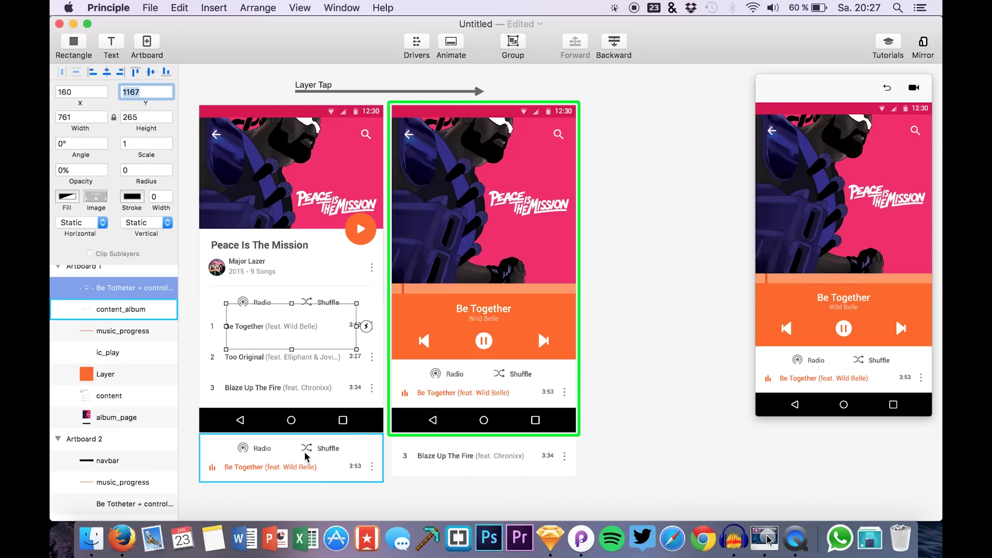
{"action": "left_click", "coordinate": [413, 397]}
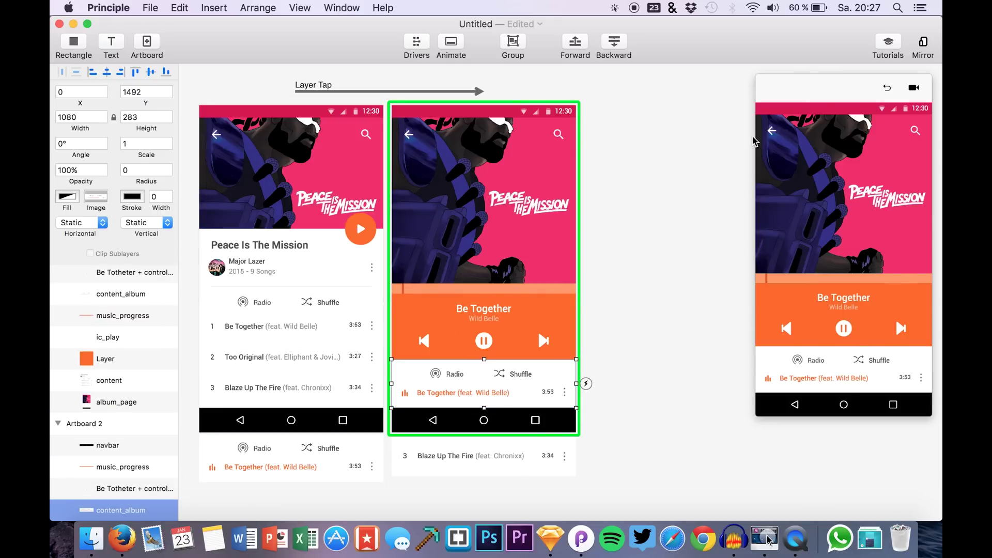
{"action": "left_click", "coordinate": [889, 89]}
{"action": "left_click", "coordinate": [902, 218]}
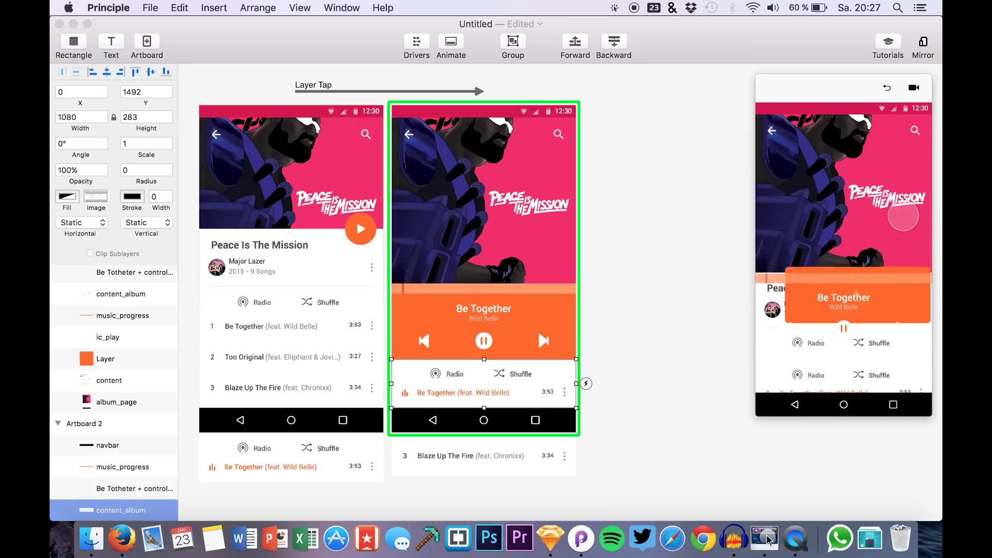
{"action": "left_click", "coordinate": [888, 89]}
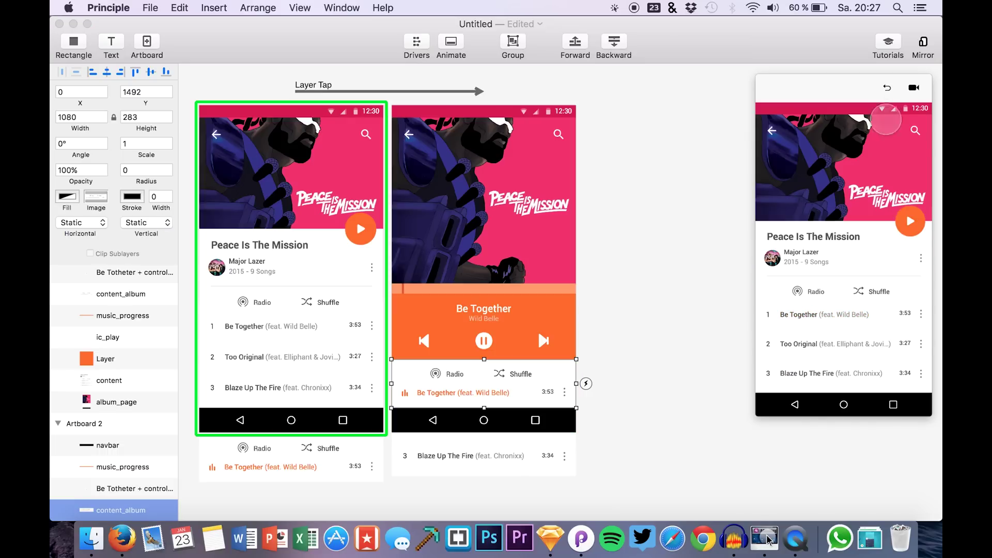
{"action": "left_click", "coordinate": [900, 219]}
{"action": "left_click", "coordinate": [888, 88]}
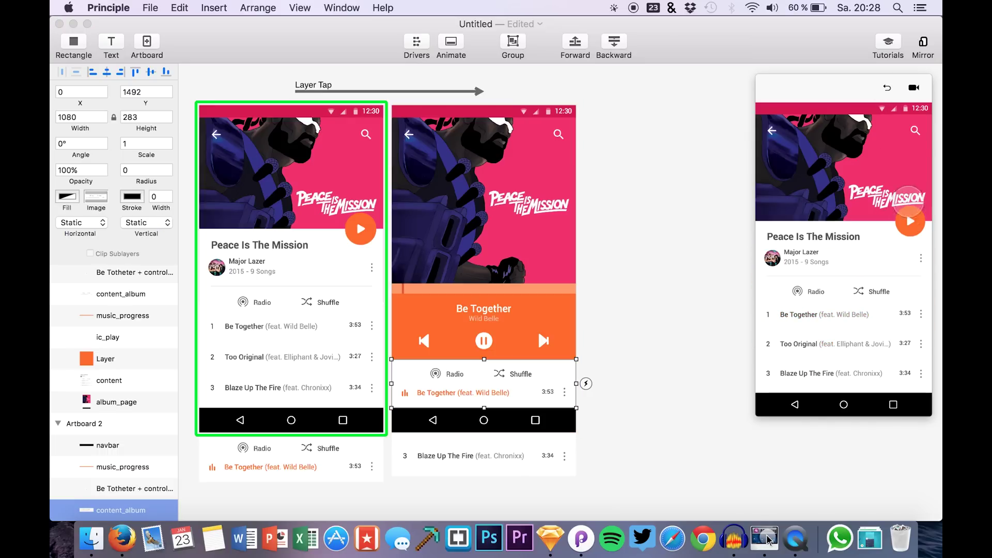
{"action": "left_click", "coordinate": [904, 218]}
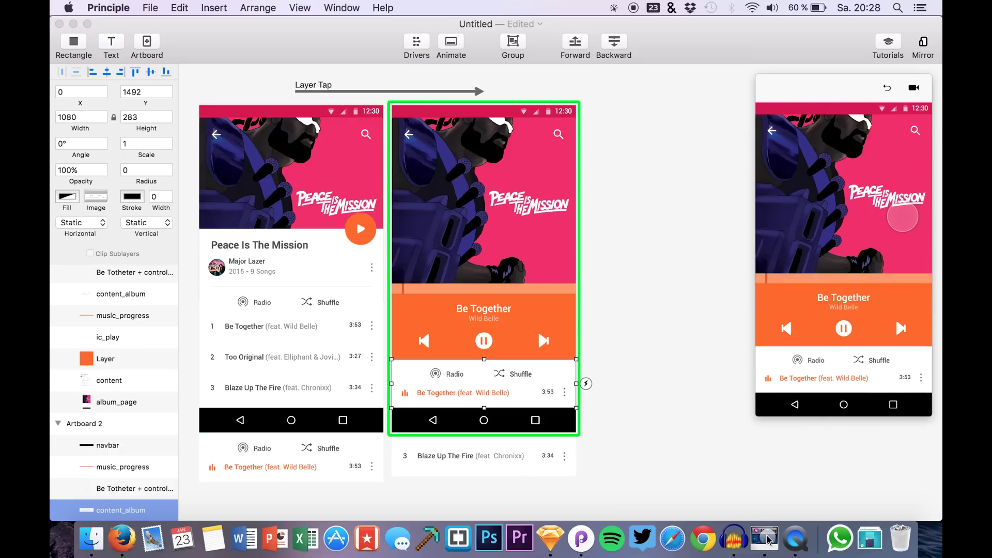
{"action": "left_click", "coordinate": [887, 89]}
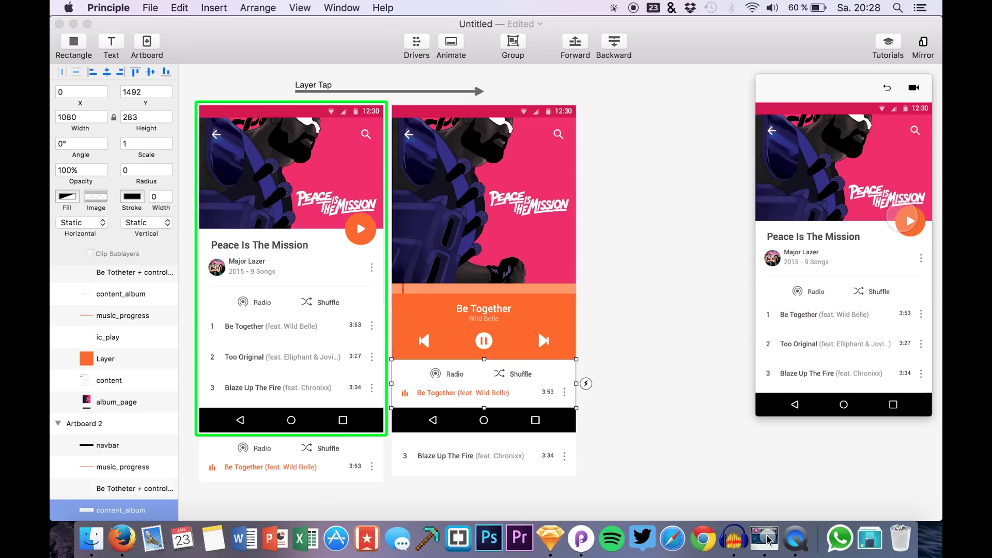
{"action": "left_click", "coordinate": [902, 218]}
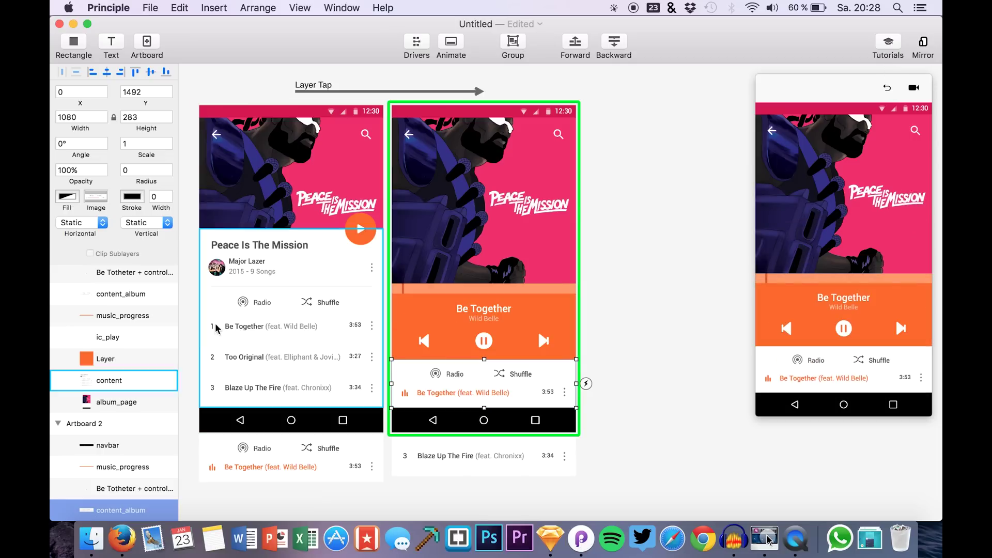
{"action": "left_click", "coordinate": [99, 492]}
Stretch Artboard 2's orange background Layer down to 669 tall
{"action": "scroll", "coordinate": [100, 491], "scroll_direction": "down", "scroll_amount": 5}
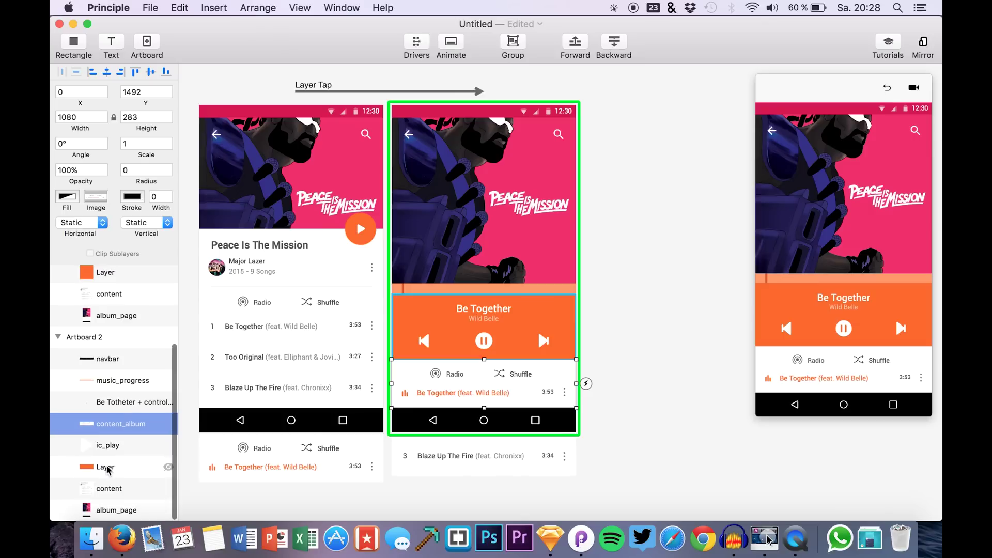
{"action": "left_click", "coordinate": [106, 466]}
{"action": "left_click_drag", "start_coordinate": [485, 360], "coordinate": [483, 408]}
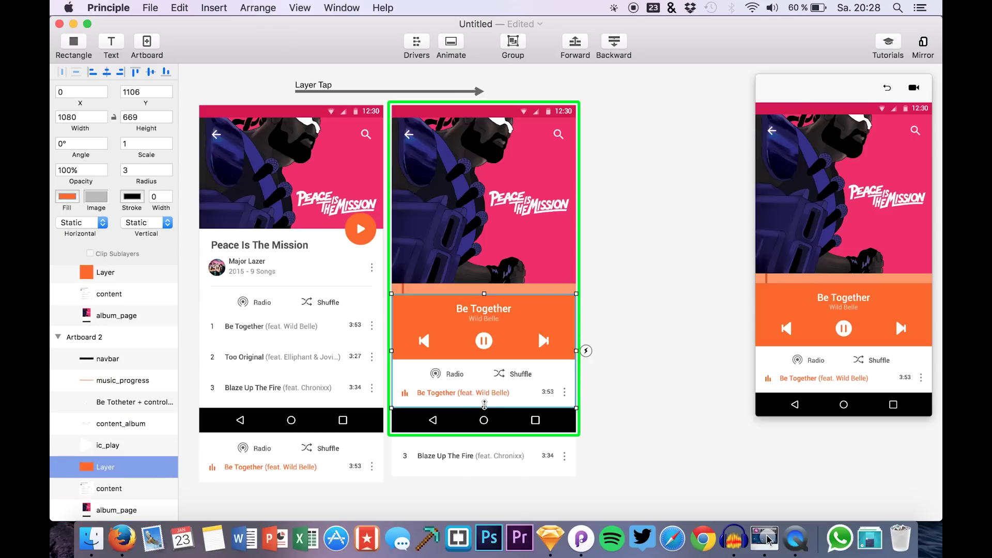
Replay the album-to-player transition three times, then view the Artboard 1 to Artboard 2 timeline
{"action": "left_click", "coordinate": [894, 90]}
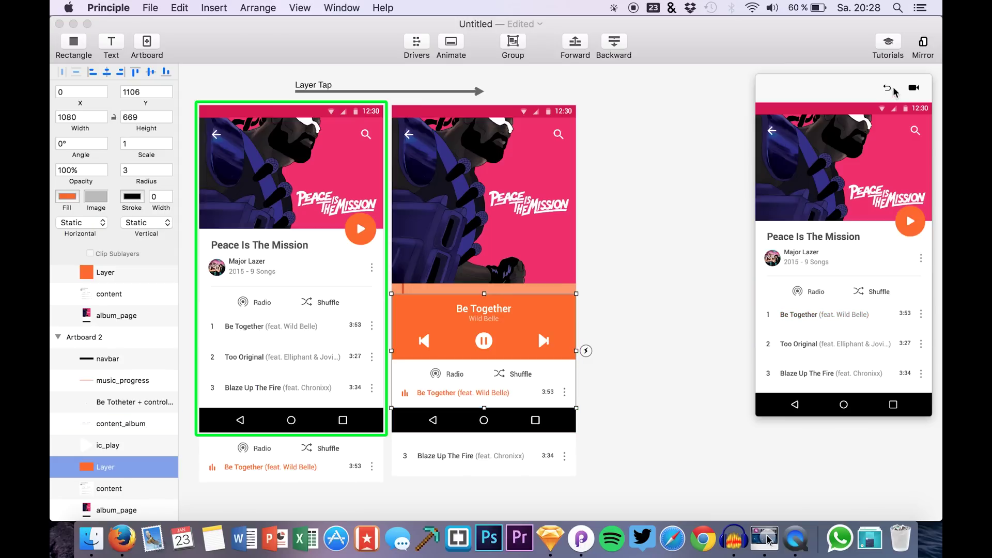
{"action": "left_click", "coordinate": [909, 222]}
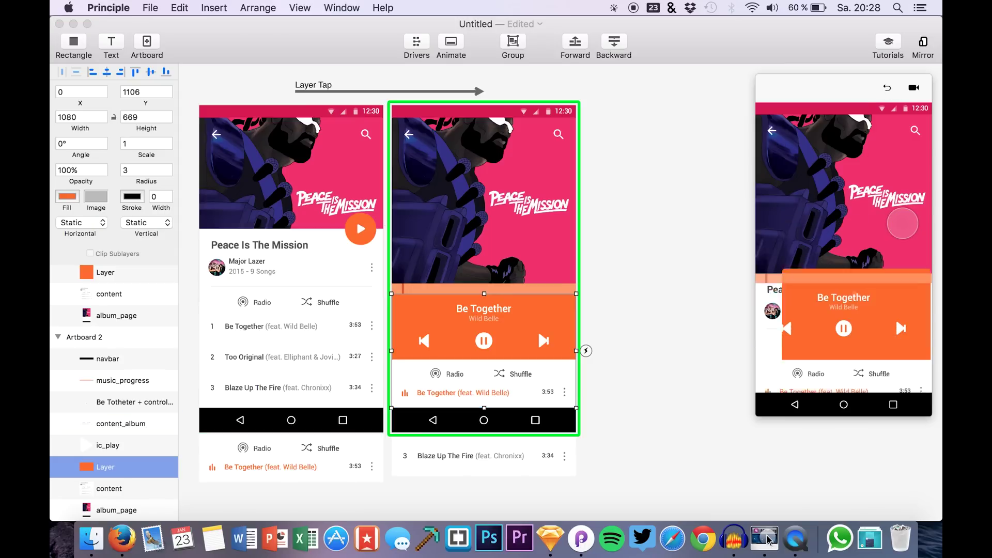
{"action": "left_click", "coordinate": [892, 89]}
{"action": "left_click", "coordinate": [906, 223]}
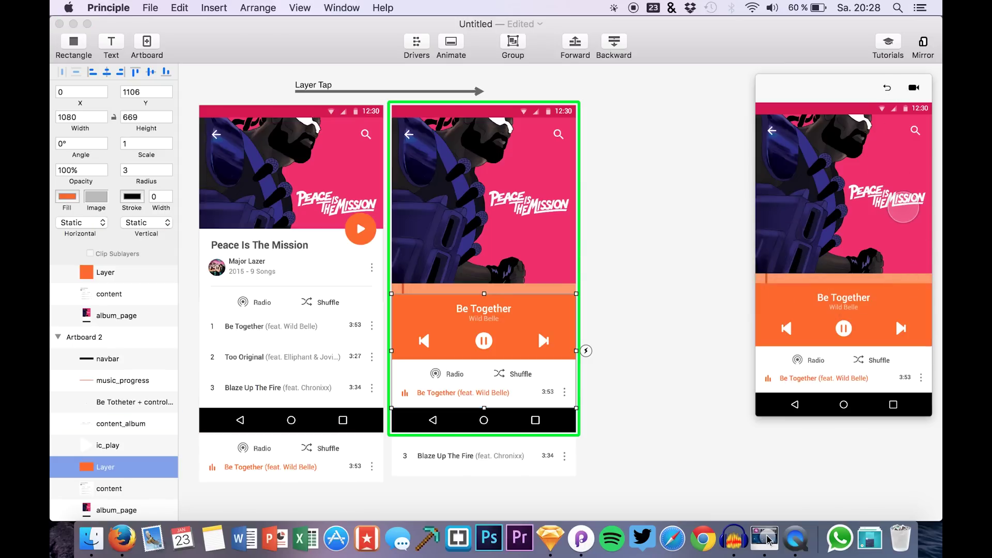
{"action": "left_click", "coordinate": [889, 88]}
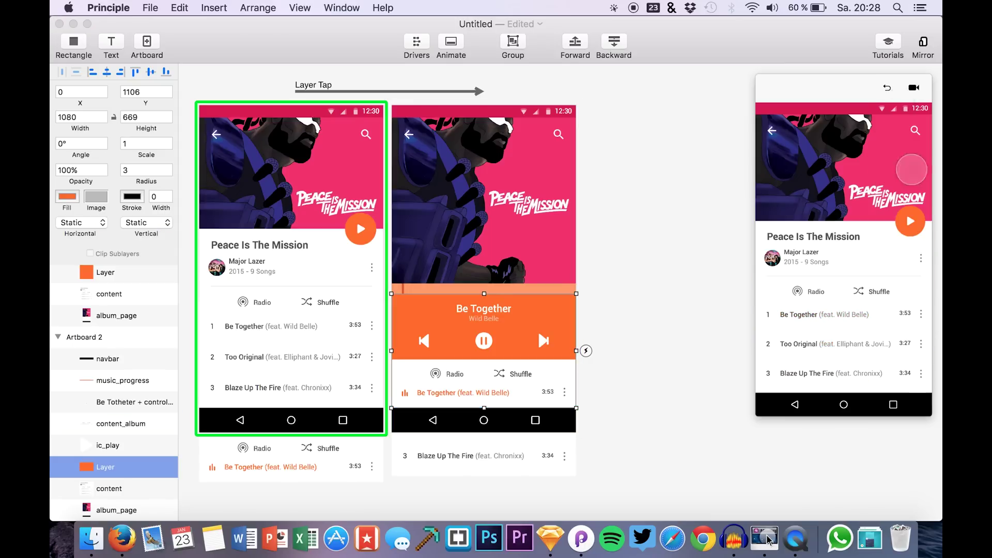
{"action": "left_click", "coordinate": [908, 222]}
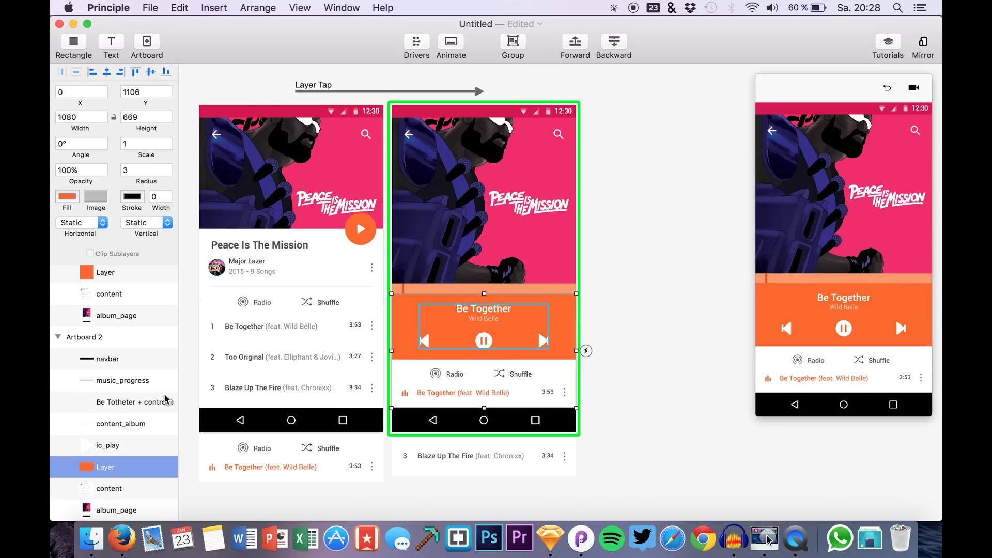
{"action": "left_click", "coordinate": [365, 91]}
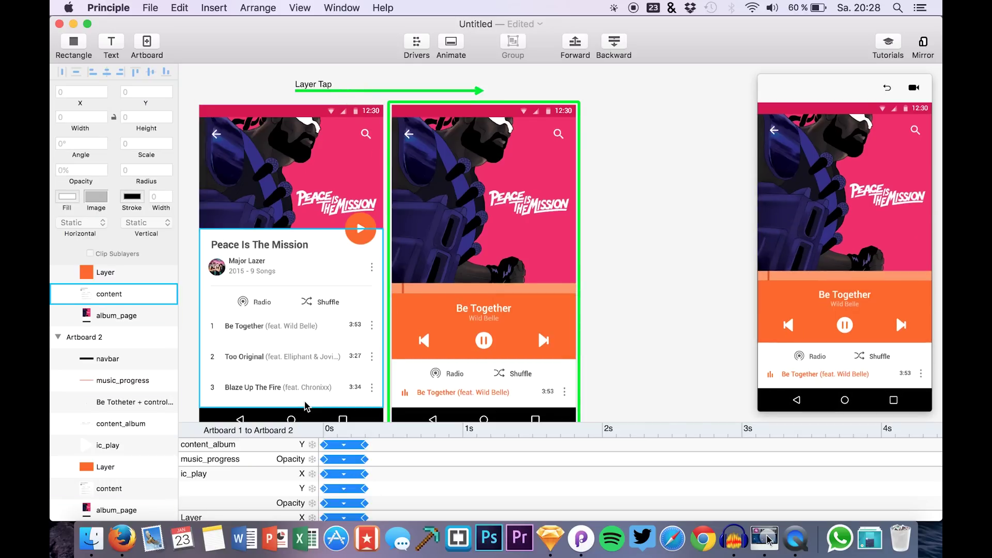
Select the orange background Layer in Artboard 2 and scroll down
{"action": "left_click", "coordinate": [444, 329]}
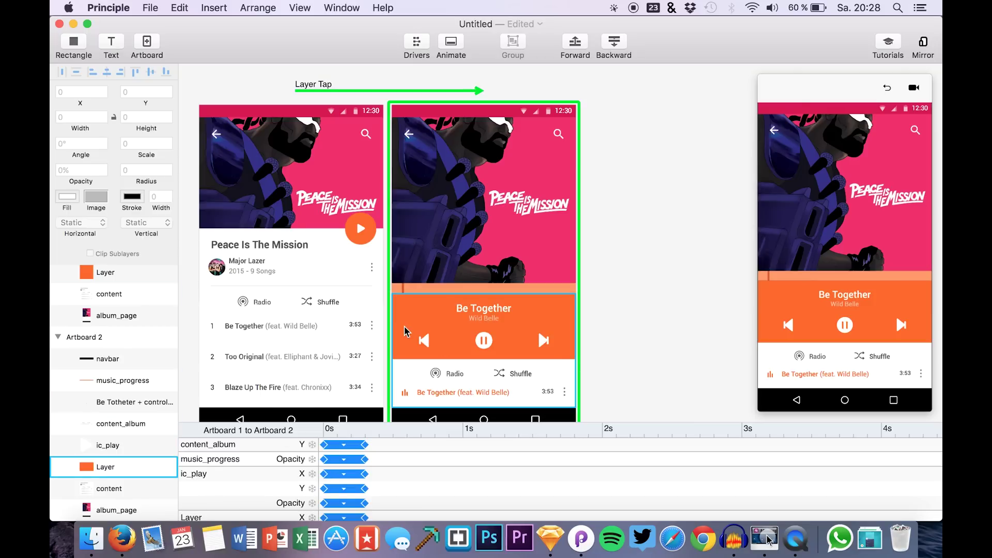
{"action": "scroll", "coordinate": [345, 485], "scroll_direction": "down", "scroll_amount": 1}
{"action": "scroll", "coordinate": [346, 485], "scroll_direction": "down", "scroll_amount": 1}
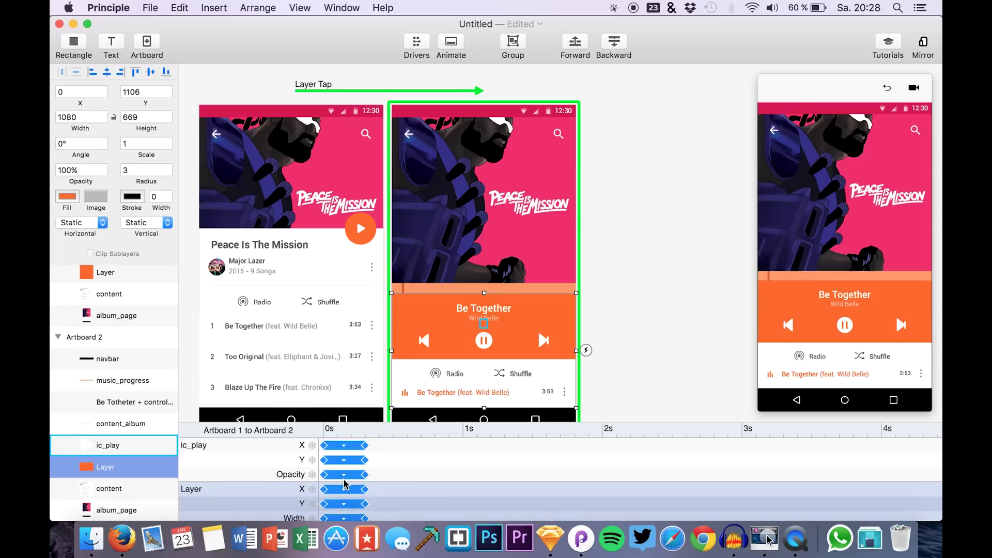
{"action": "scroll", "coordinate": [369, 491], "scroll_direction": "down", "scroll_amount": 2}
{"action": "scroll", "coordinate": [368, 491], "scroll_direction": "down", "scroll_amount": 1}
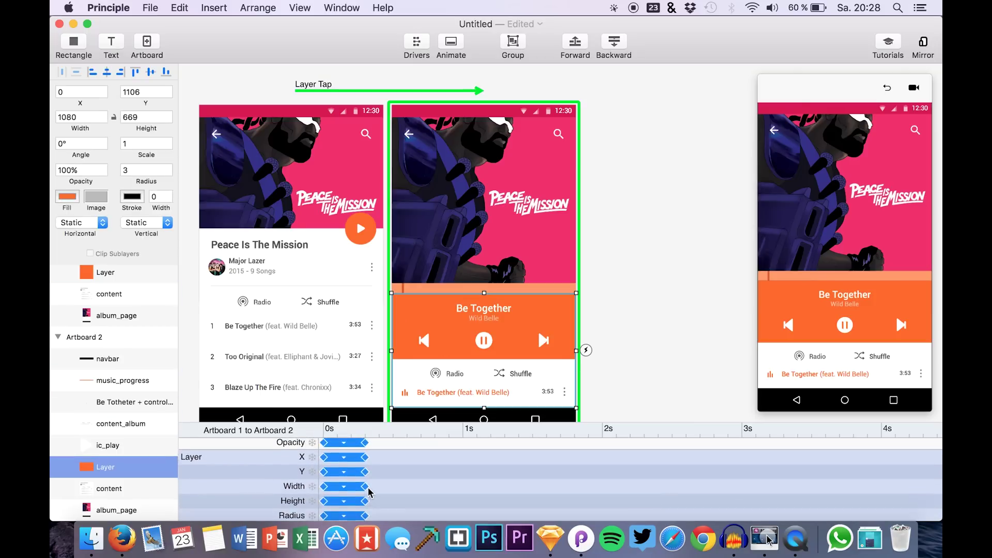
{"action": "scroll", "coordinate": [368, 491], "scroll_direction": "down", "scroll_amount": 1}
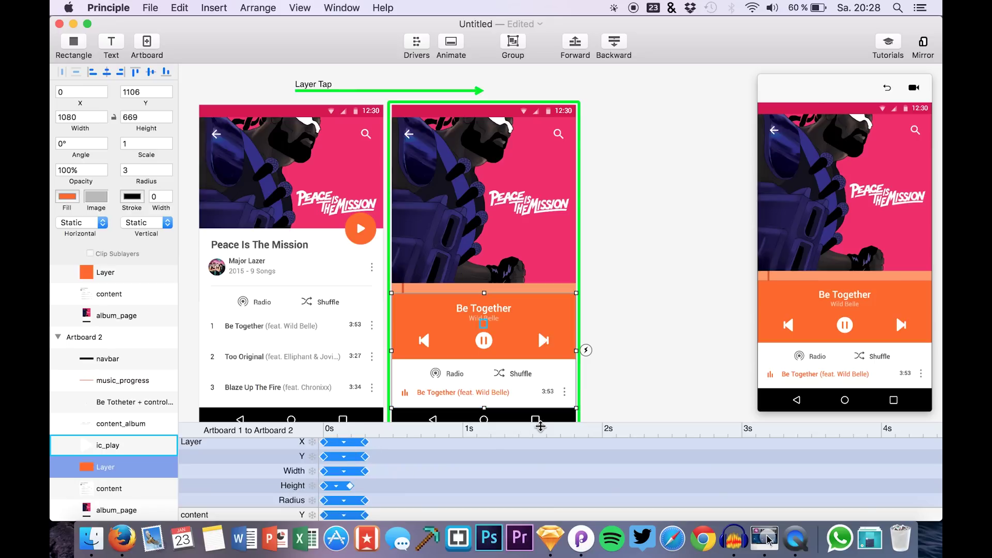
Replay the play-button transition four times, ending rewound on the album page
{"action": "left_click", "coordinate": [888, 88]}
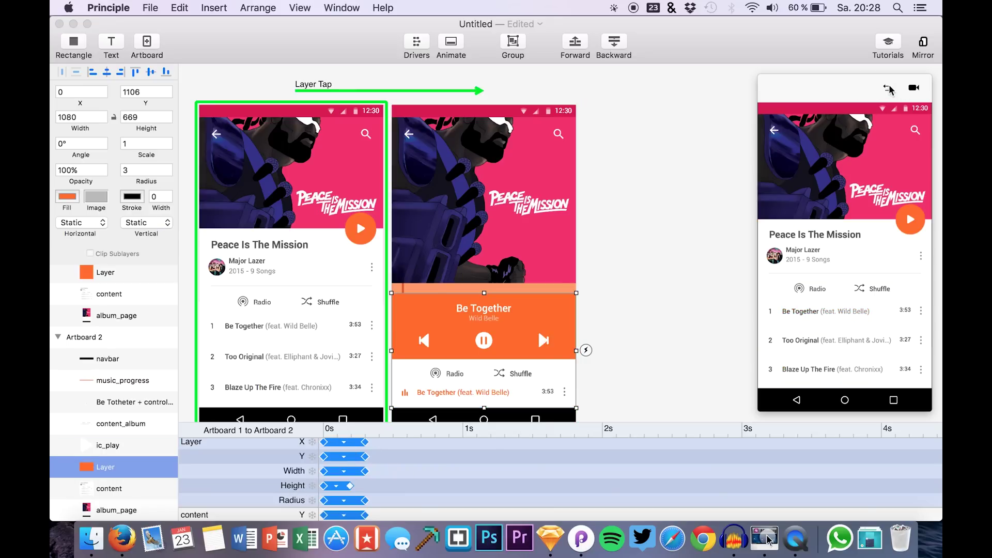
{"action": "left_click", "coordinate": [902, 215]}
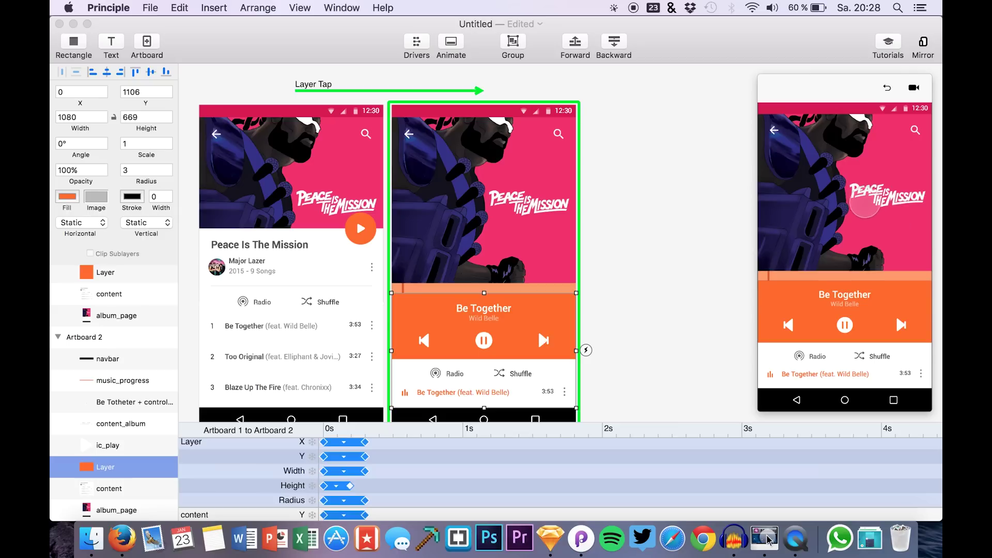
{"action": "left_click", "coordinate": [887, 88]}
{"action": "left_click", "coordinate": [898, 223]}
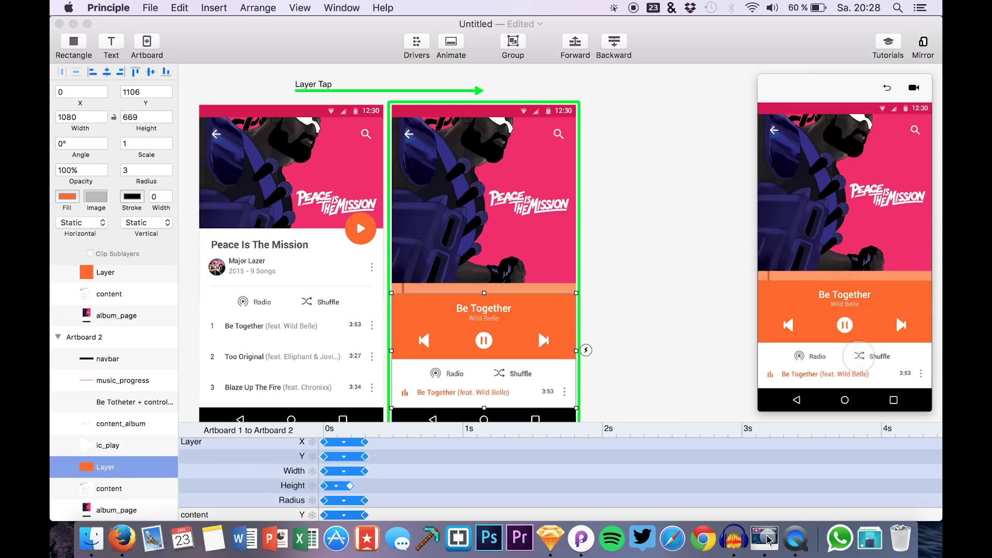
{"action": "left_click", "coordinate": [888, 88]}
{"action": "left_click", "coordinate": [902, 216]}
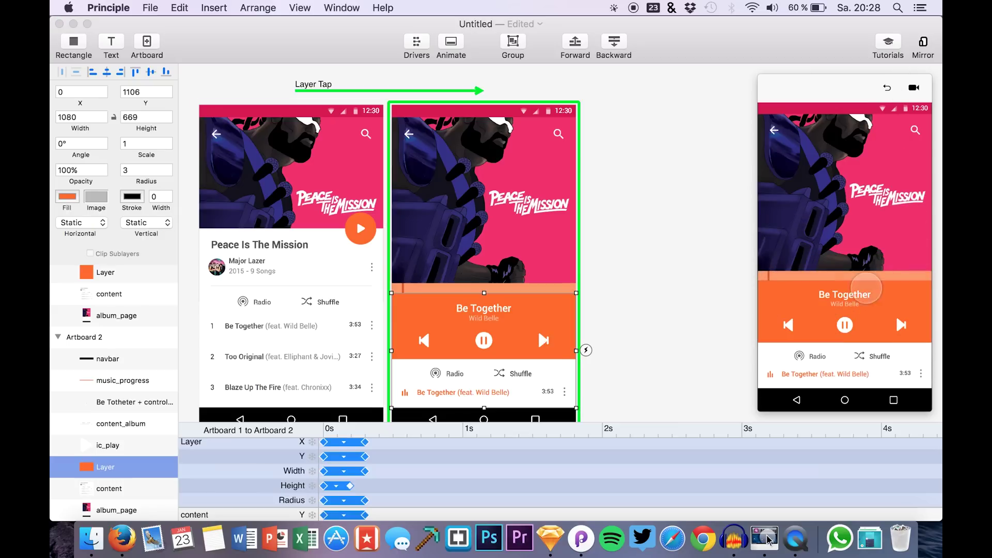
{"action": "left_click", "coordinate": [888, 88]}
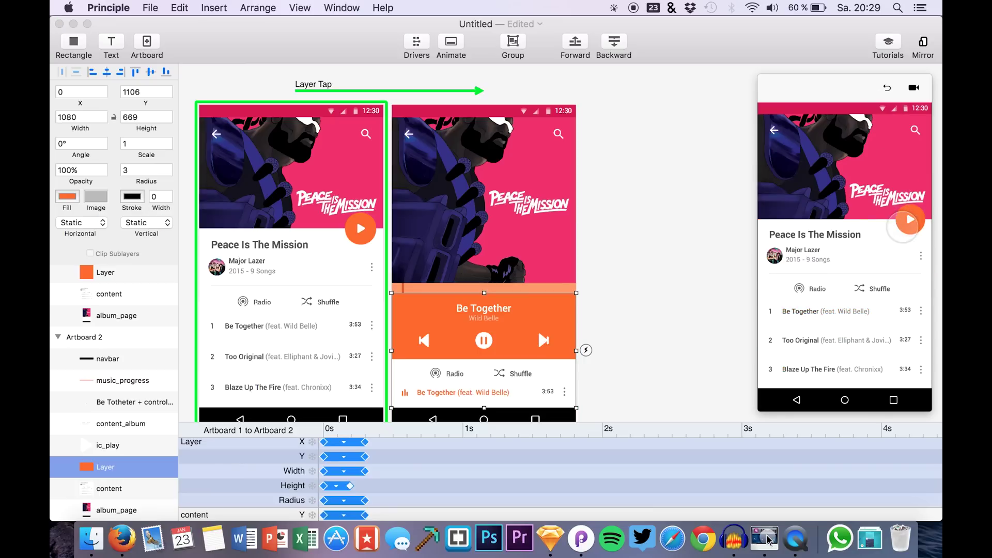
{"action": "left_click", "coordinate": [903, 226]}
{"action": "left_click", "coordinate": [889, 88]}
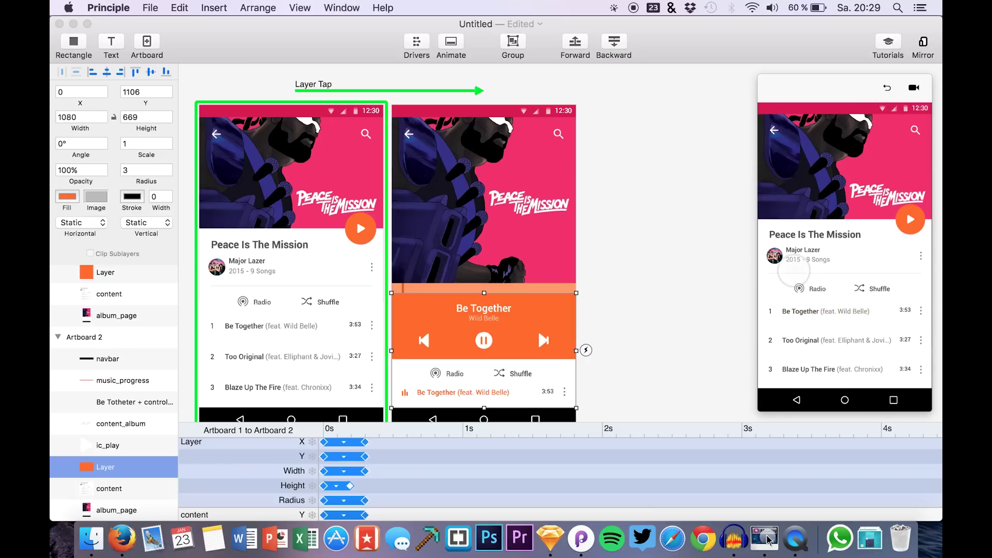
{"action": "left_click_drag", "start_coordinate": [758, 411], "coordinate": [708, 447]}
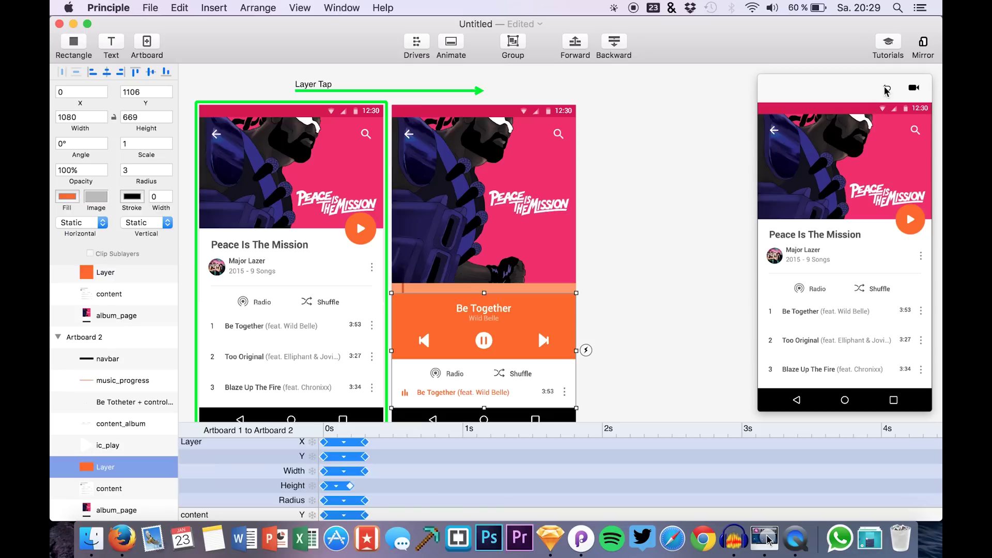
Undock the Preview into a floating window, enlarge it and position it beside the artboards
{"action": "left_click", "coordinate": [910, 219]}
{"action": "left_click_drag", "start_coordinate": [866, 91], "coordinate": [628, 95]}
{"action": "left_click_drag", "start_coordinate": [778, 88], "coordinate": [221, 89]}
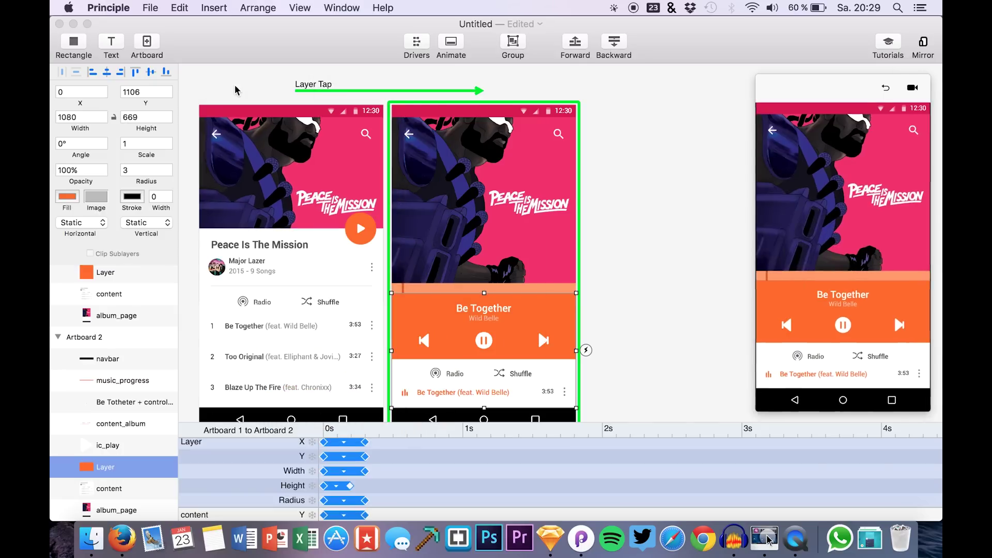
{"action": "left_click", "coordinate": [772, 416]}
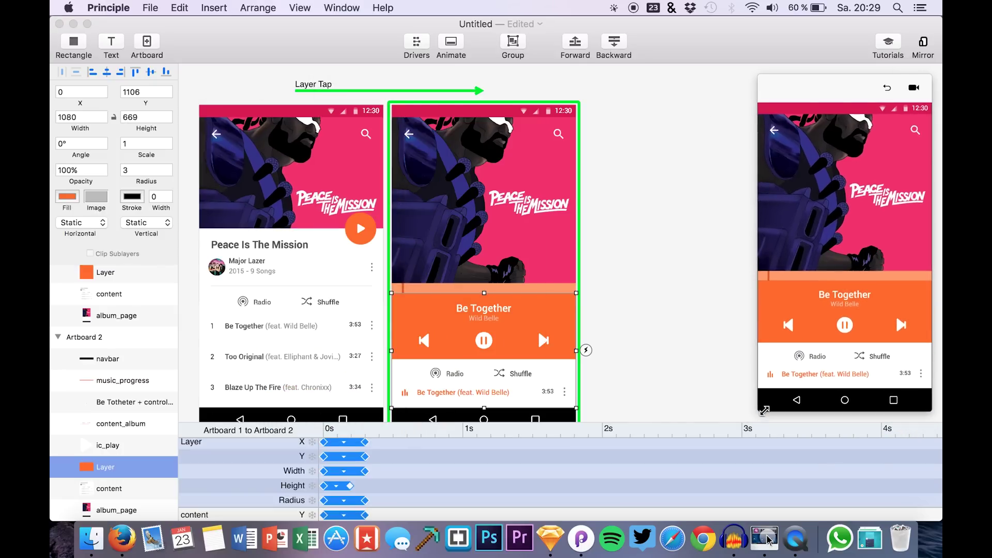
{"action": "left_click_drag", "start_coordinate": [756, 416], "coordinate": [674, 551]}
{"action": "left_click_drag", "start_coordinate": [861, 86], "coordinate": [428, 4]}
{"action": "left_click_drag", "start_coordinate": [450, 99], "coordinate": [373, 41]}
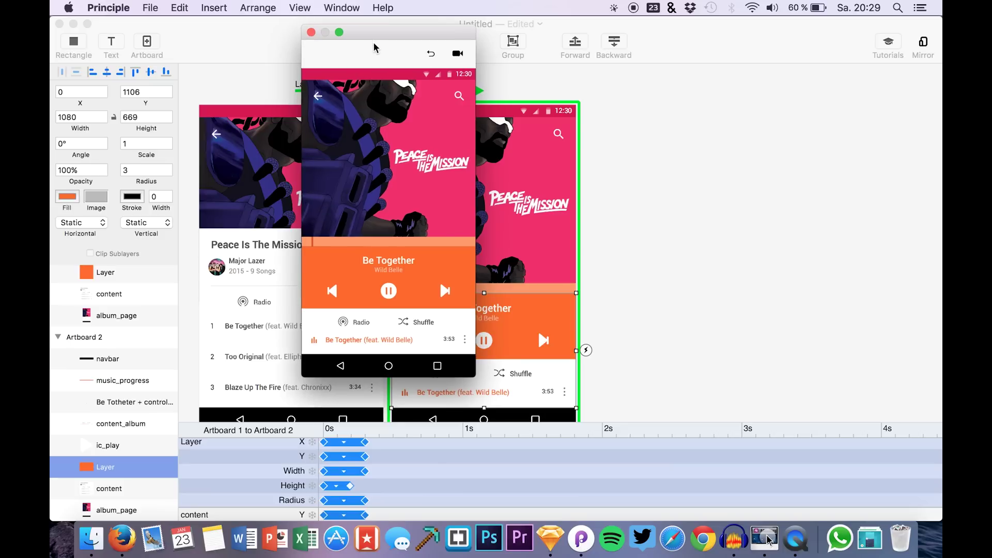
{"action": "left_click_drag", "start_coordinate": [467, 371], "coordinate": [549, 514]}
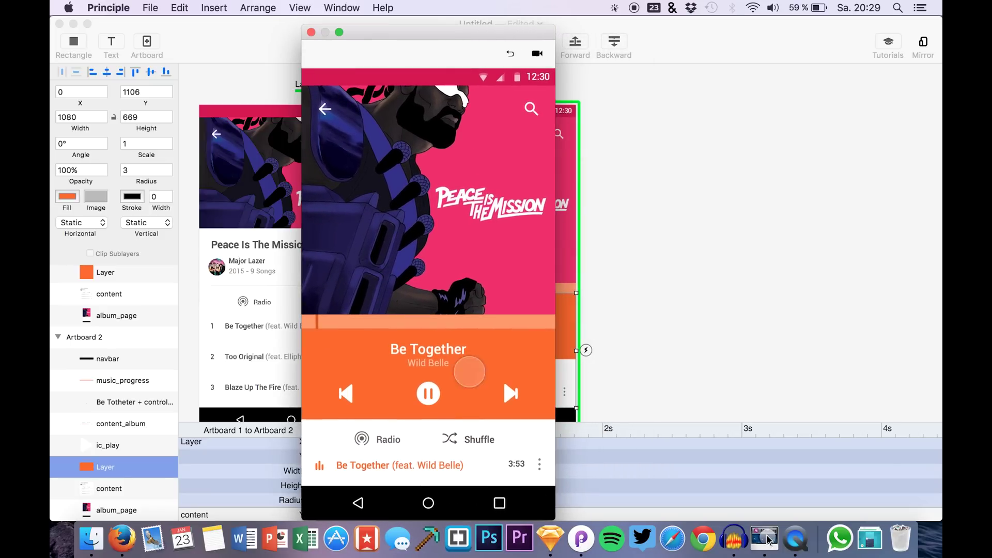
{"action": "left_click_drag", "start_coordinate": [440, 32], "coordinate": [499, 31]}
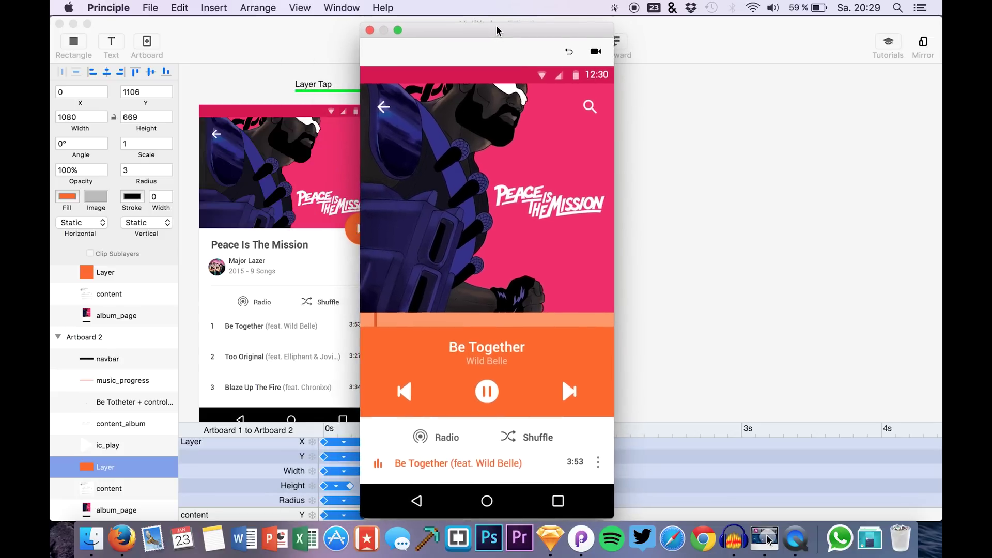
Replay the play-button transition five times, ending on the Be Together player screen
{"action": "left_click", "coordinate": [570, 52]}
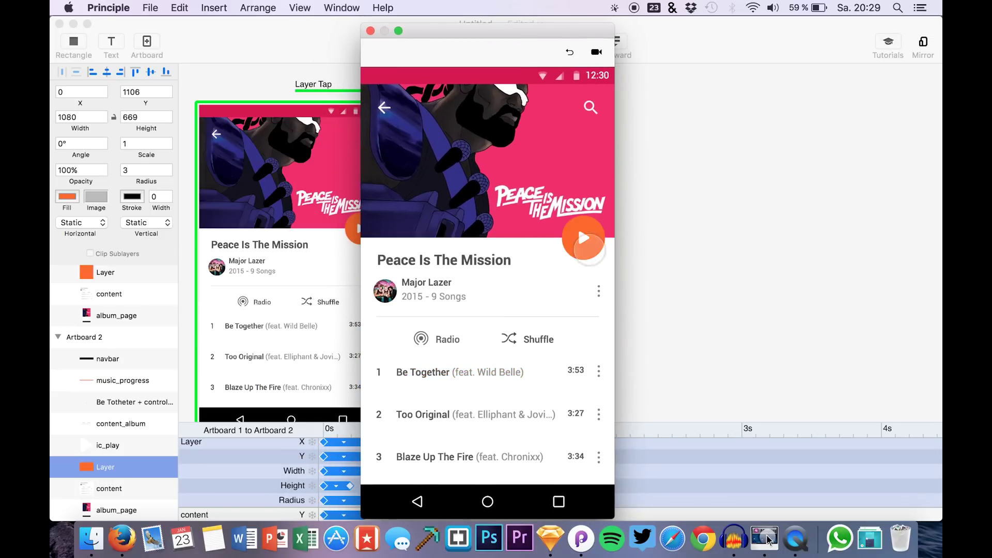
{"action": "left_click", "coordinate": [573, 232]}
{"action": "left_click", "coordinate": [569, 51]}
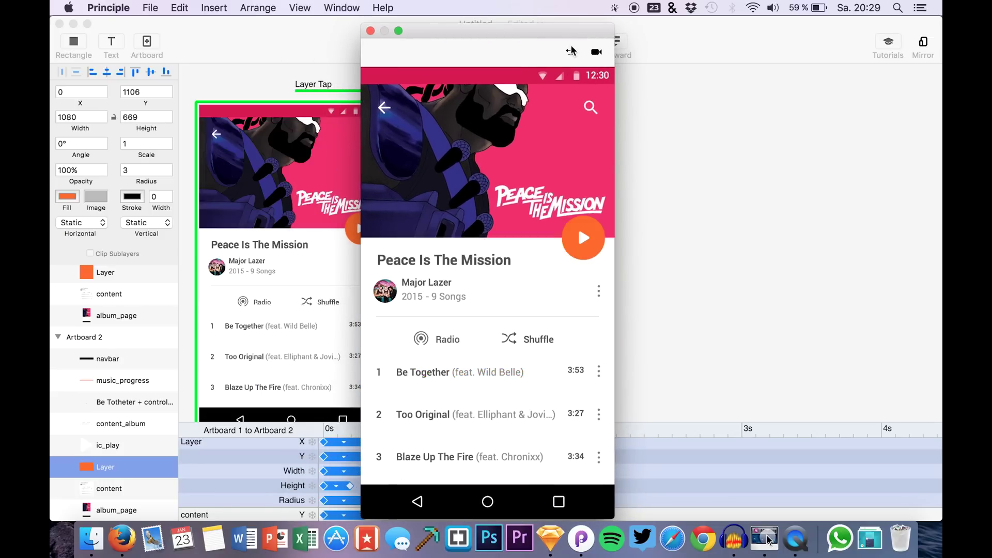
{"action": "left_click", "coordinate": [574, 221]}
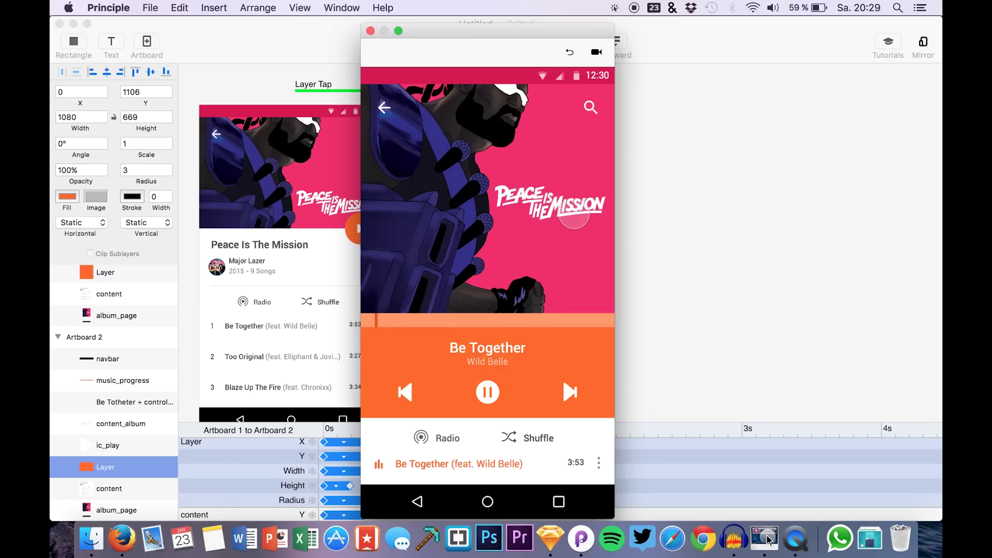
{"action": "left_click", "coordinate": [570, 52]}
{"action": "left_click", "coordinate": [572, 235]}
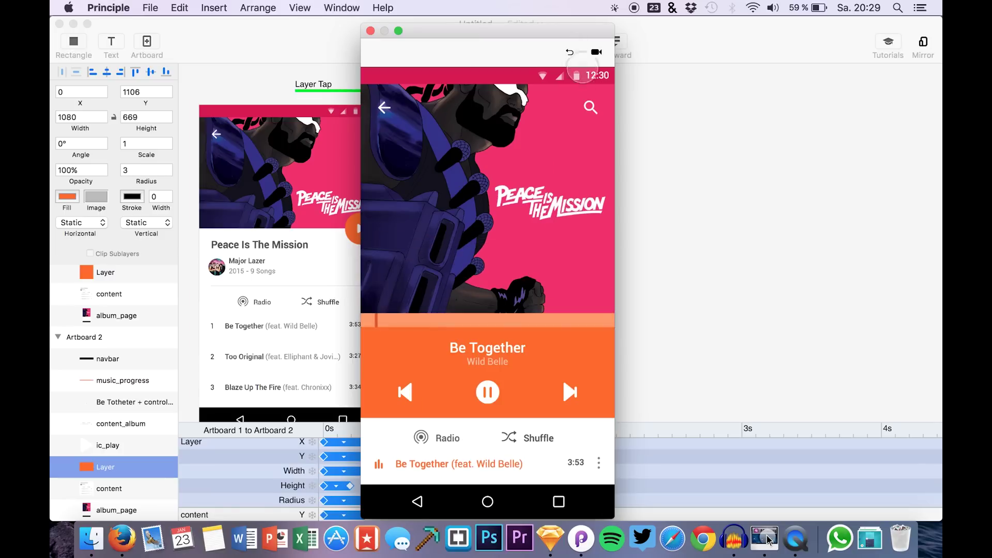
{"action": "left_click", "coordinate": [569, 52]}
{"action": "left_click", "coordinate": [581, 243]}
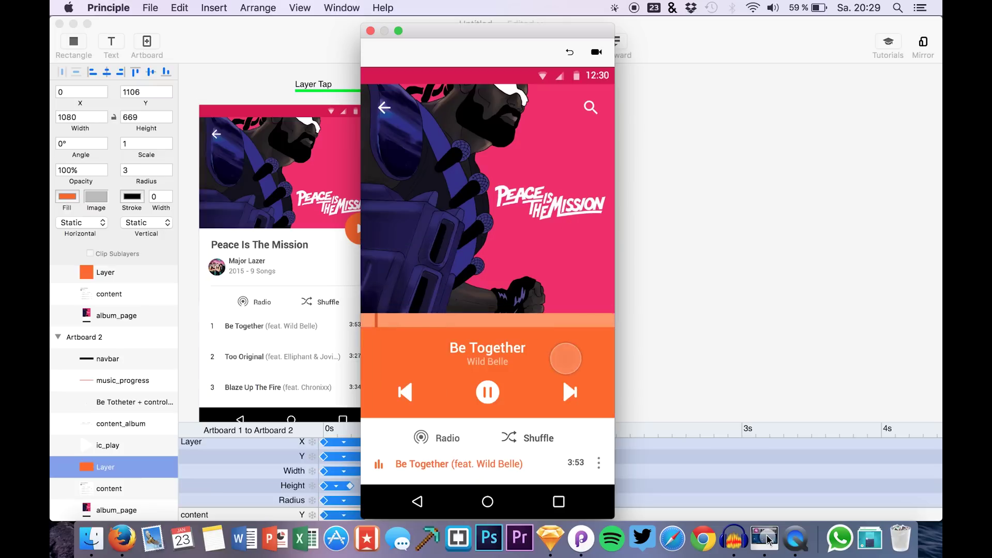
{"action": "left_click", "coordinate": [570, 52]}
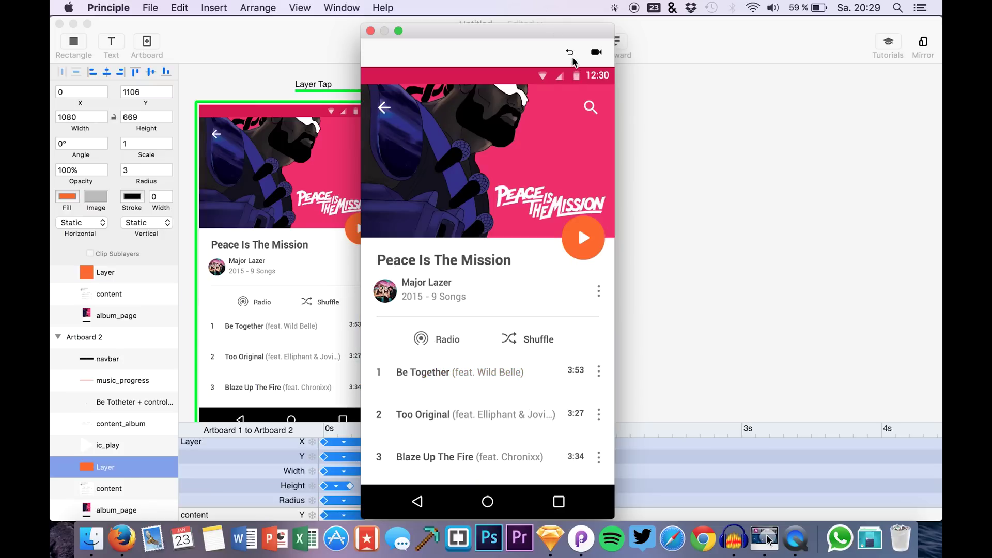
{"action": "left_click", "coordinate": [569, 229]}
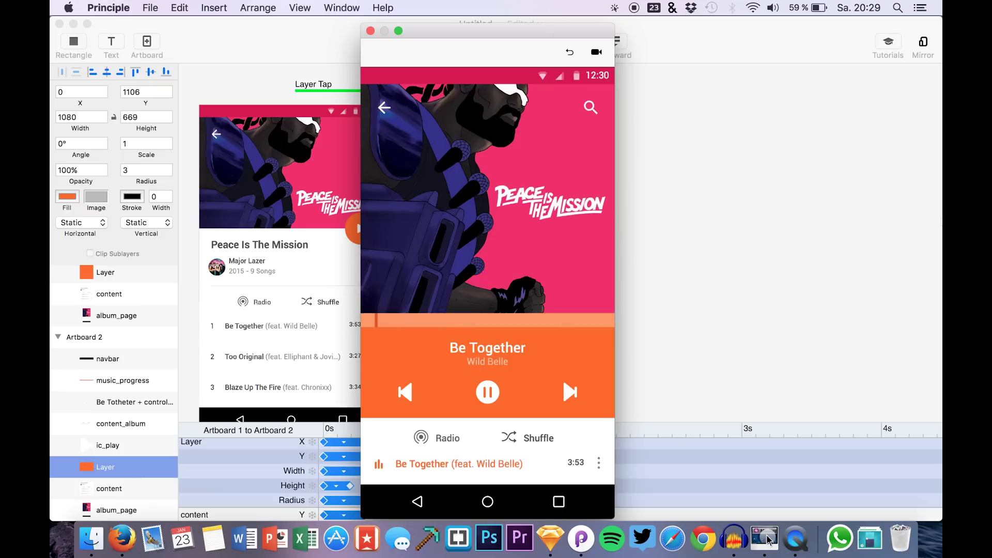